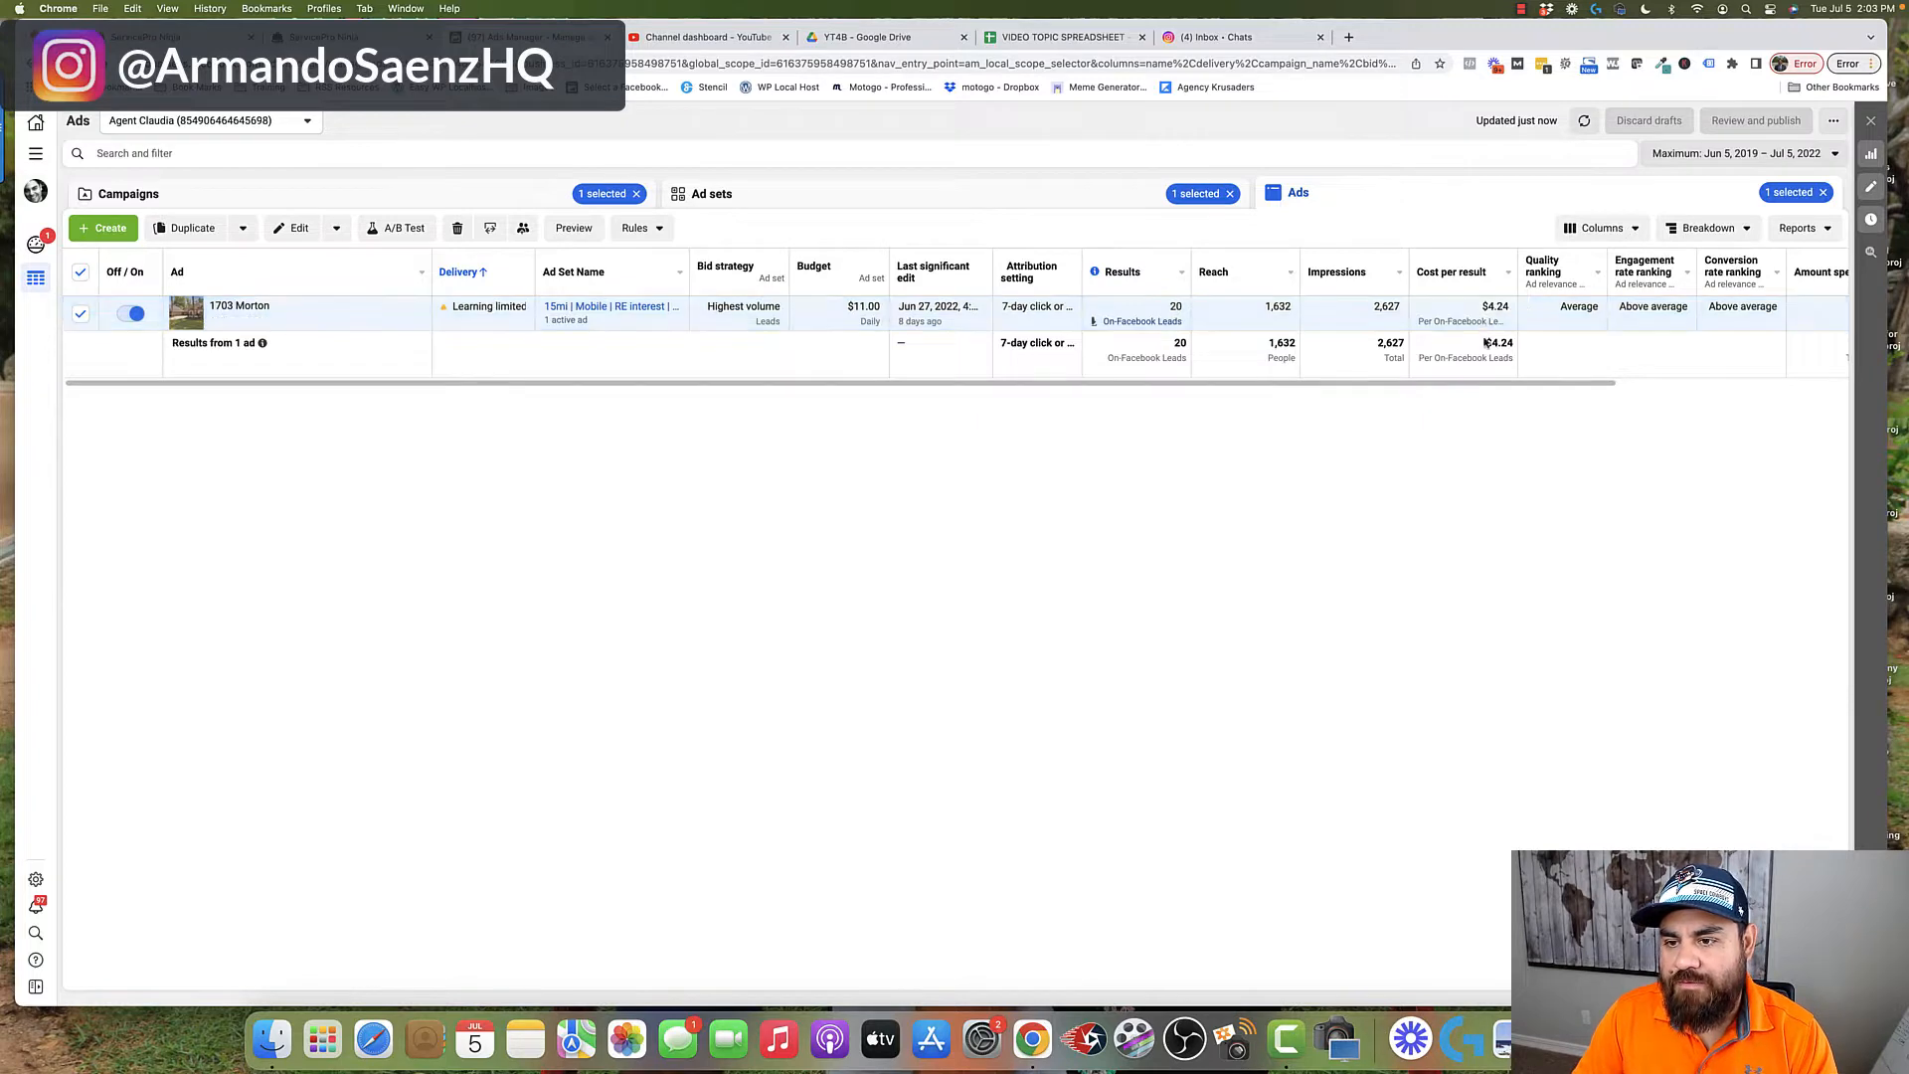
Check the remaining result columns of the selected ad, and open the Facebook page's Leads Center
{"action": "left_click_drag", "start_coordinate": [1070, 389], "coordinate": [1159, 389]}
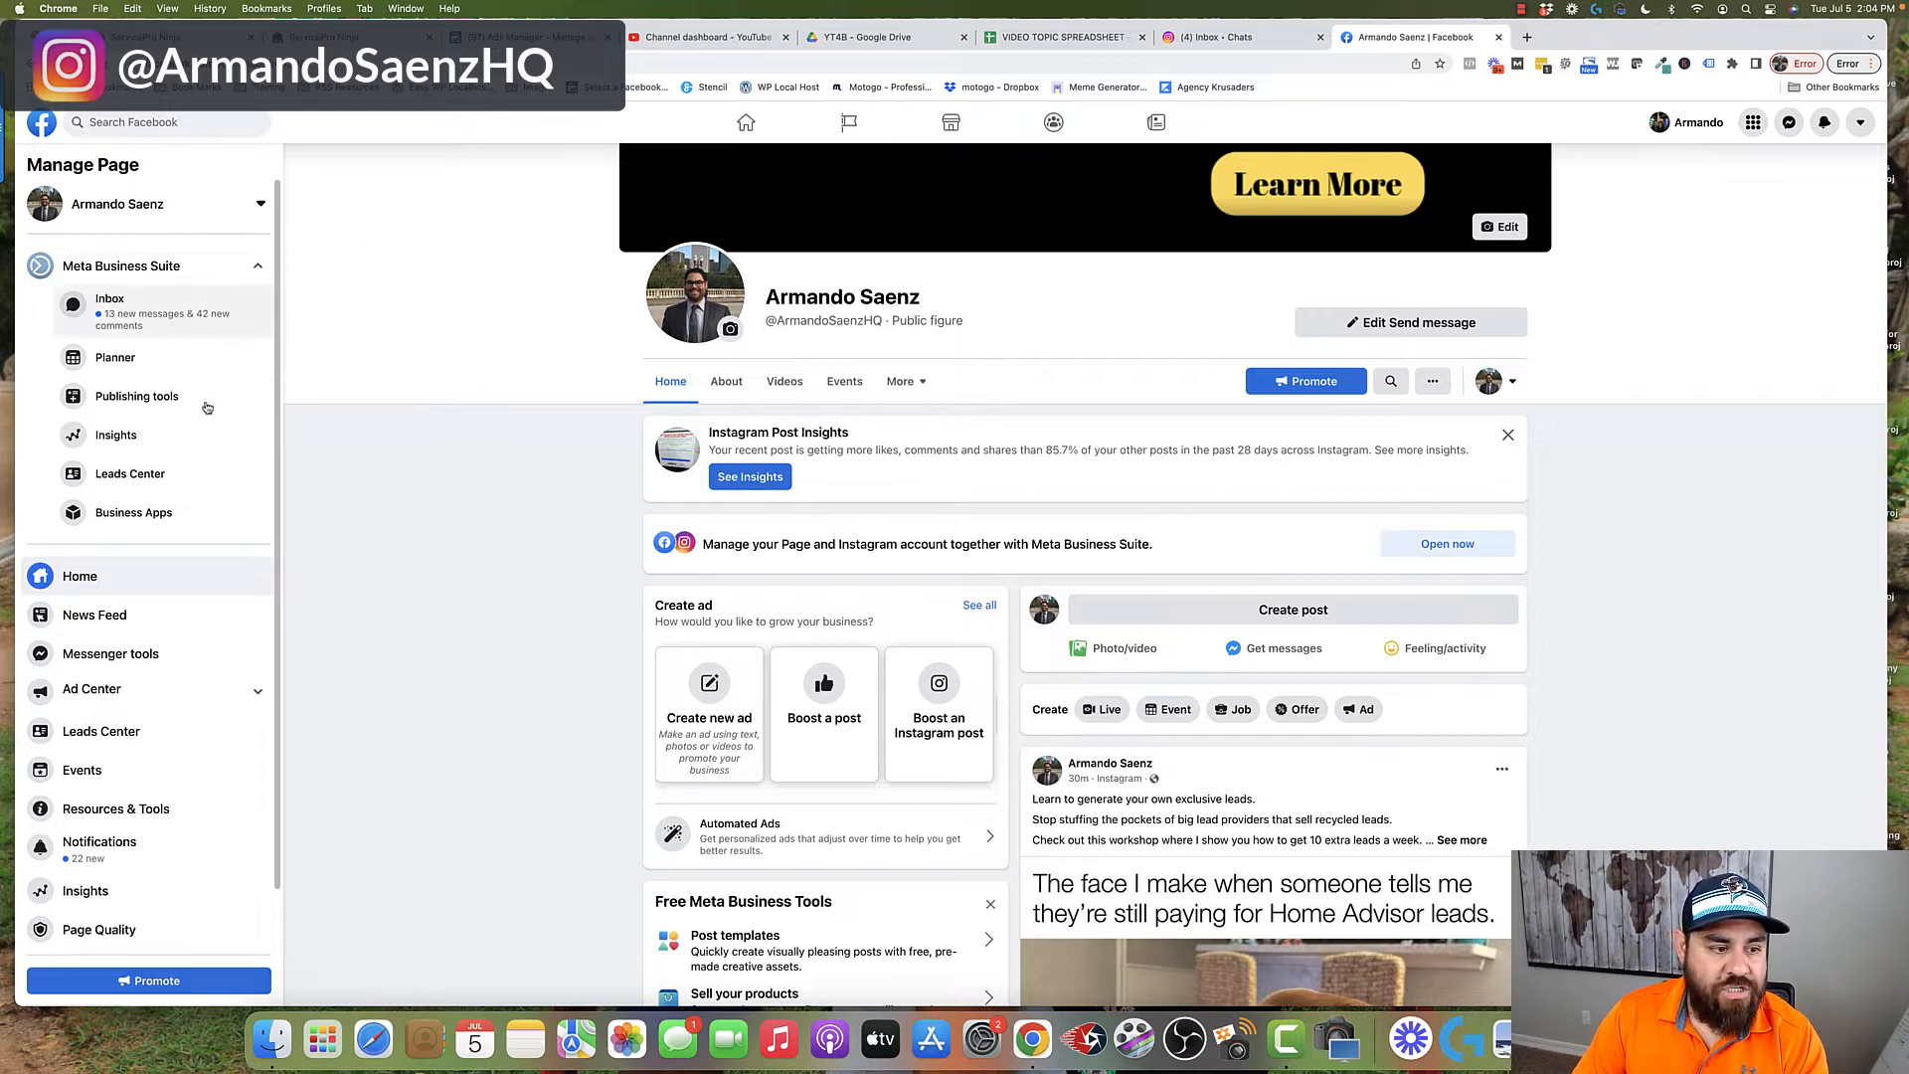
{"action": "left_click", "coordinate": [94, 736]}
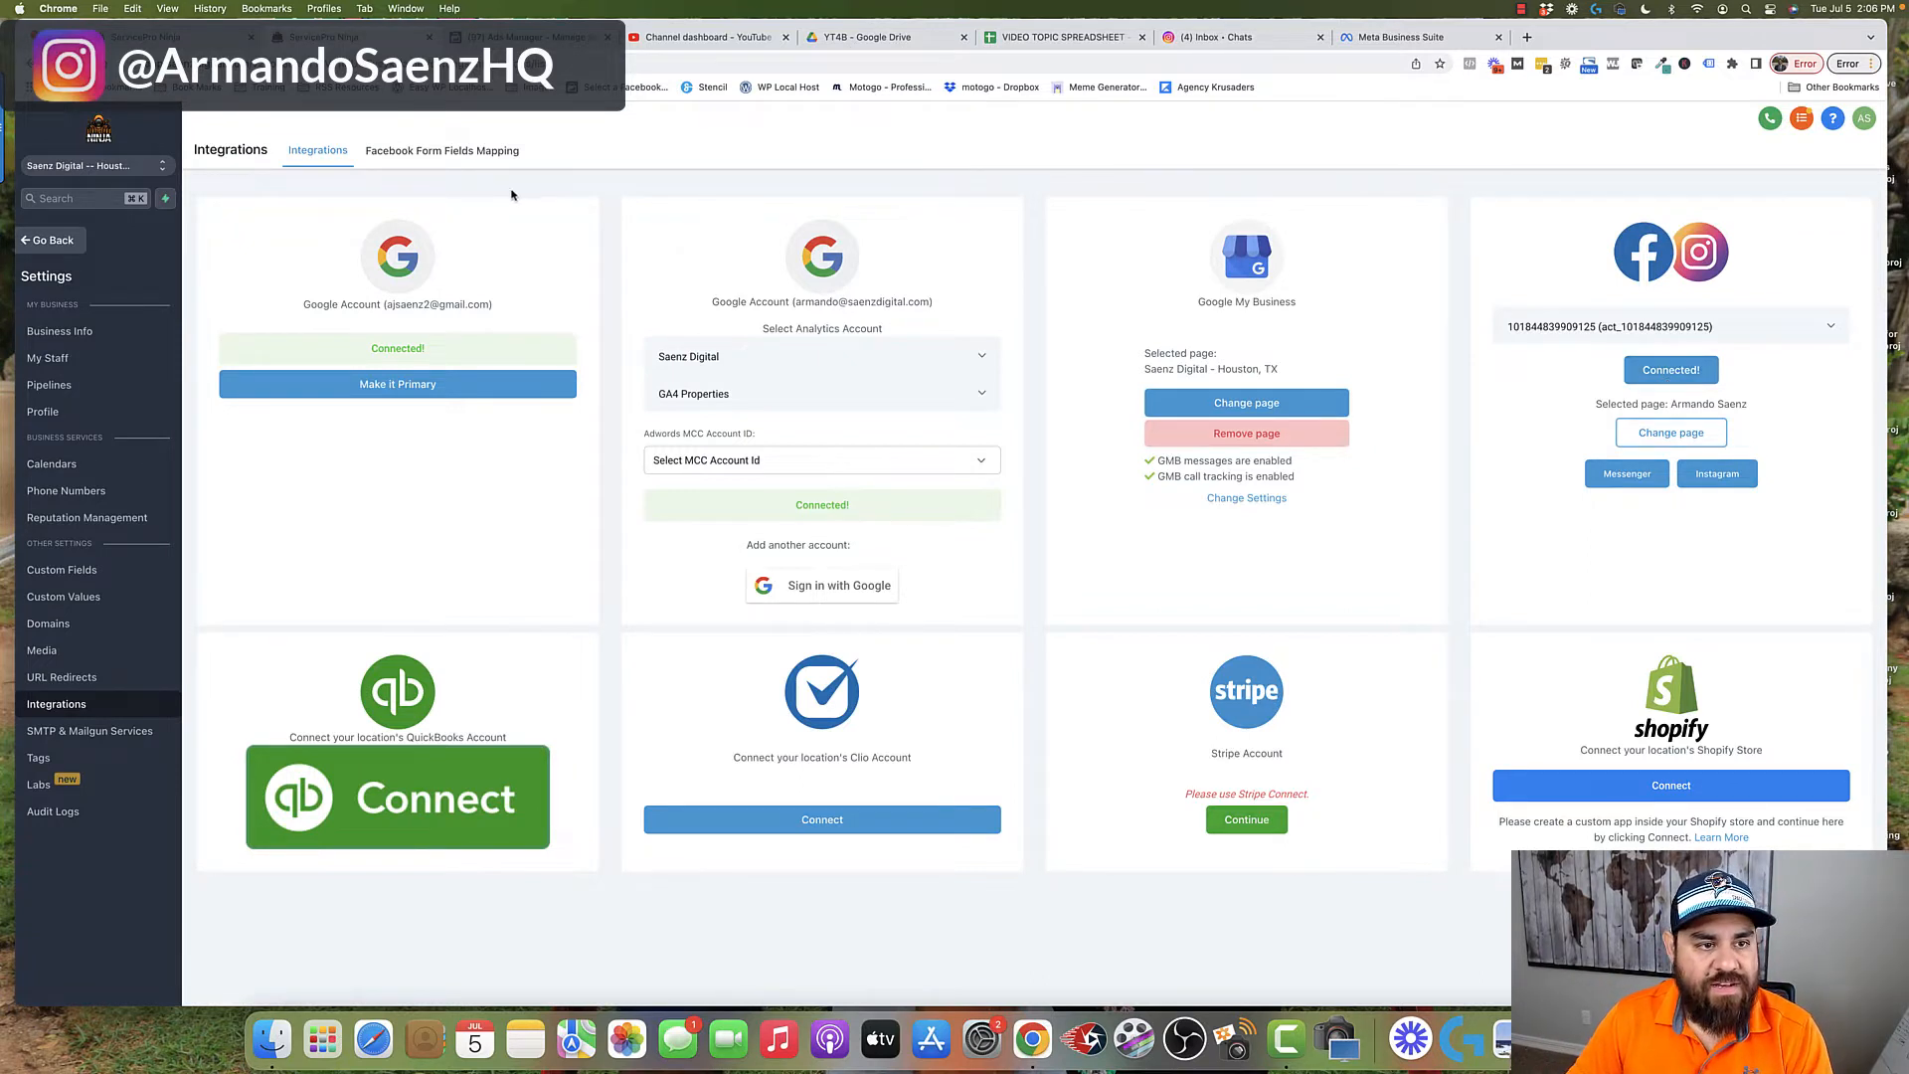
Open the field mapping of the first Local Business Form-converted form in the Facebook form fields mapping list
{"action": "left_click", "coordinate": [449, 156]}
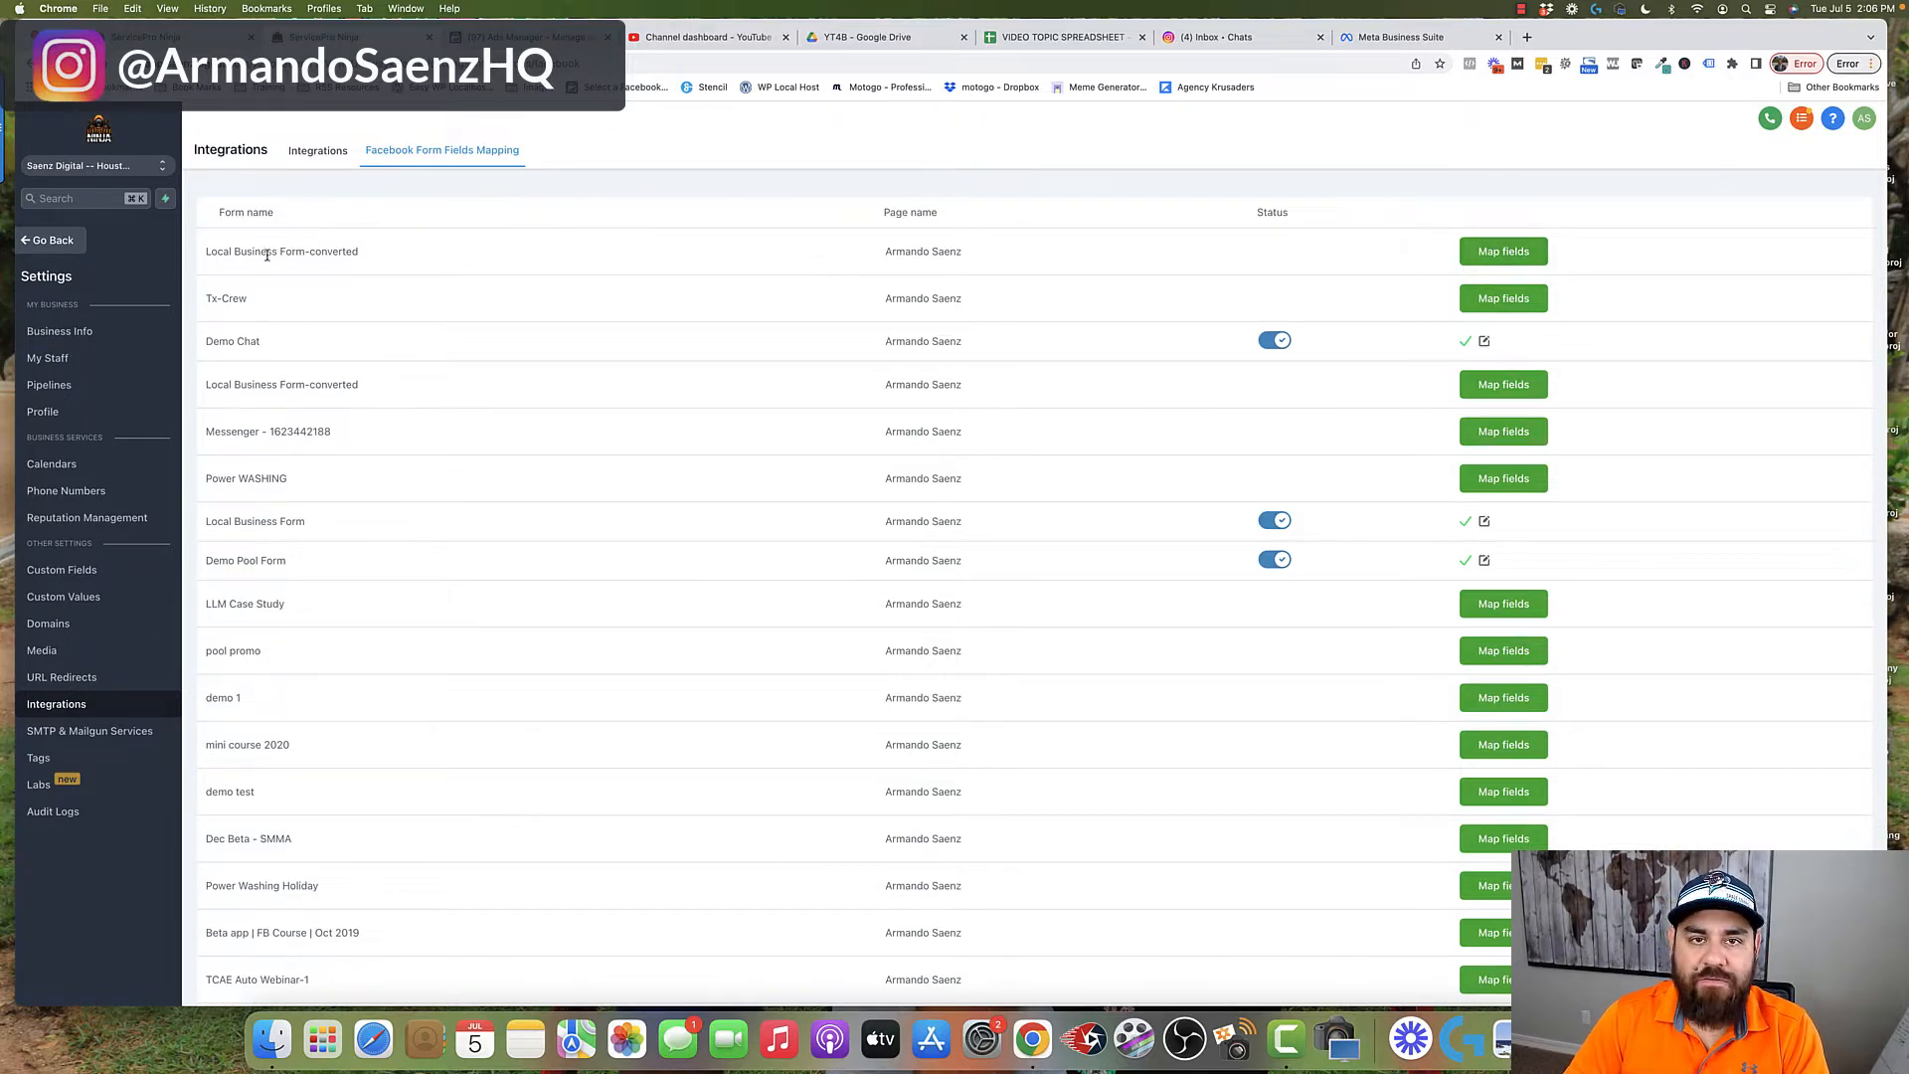
{"action": "left_click_drag", "start_coordinate": [206, 251], "coordinate": [343, 254]}
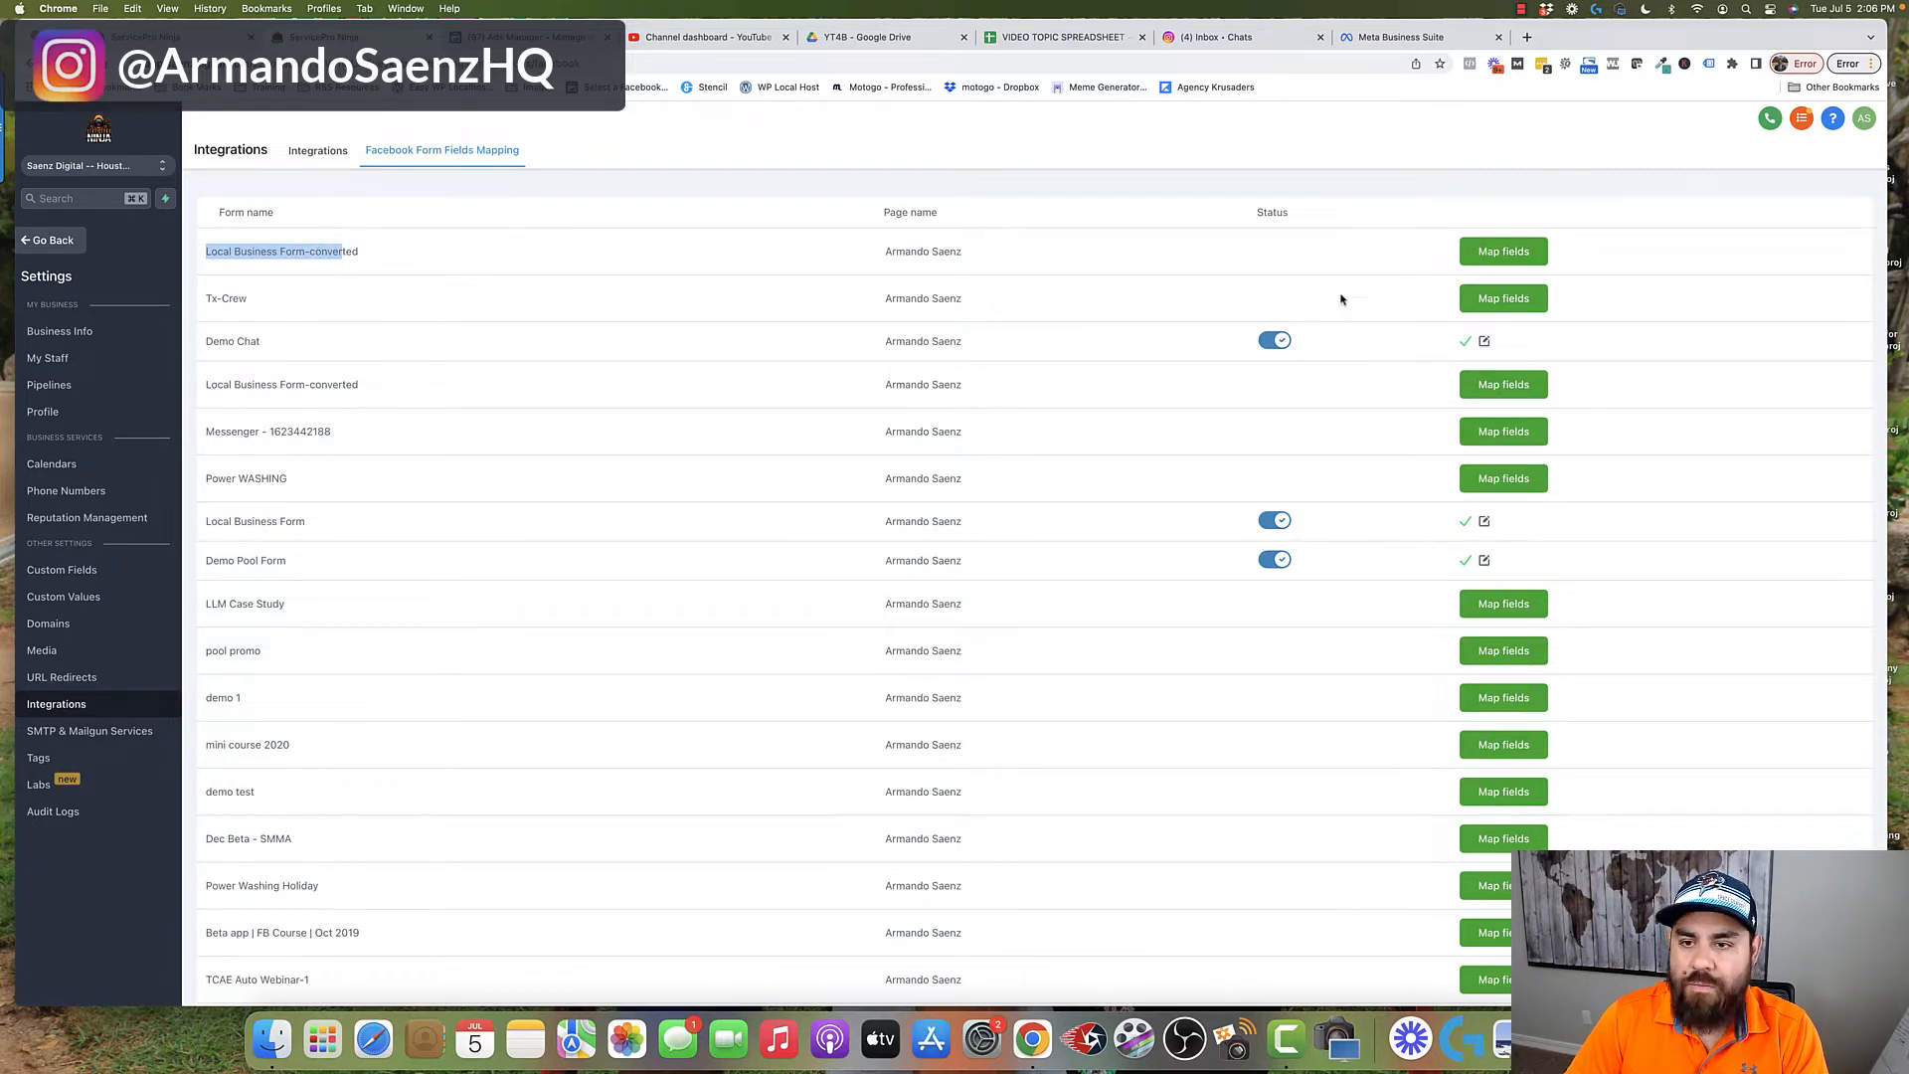
{"action": "left_click", "coordinate": [1500, 254]}
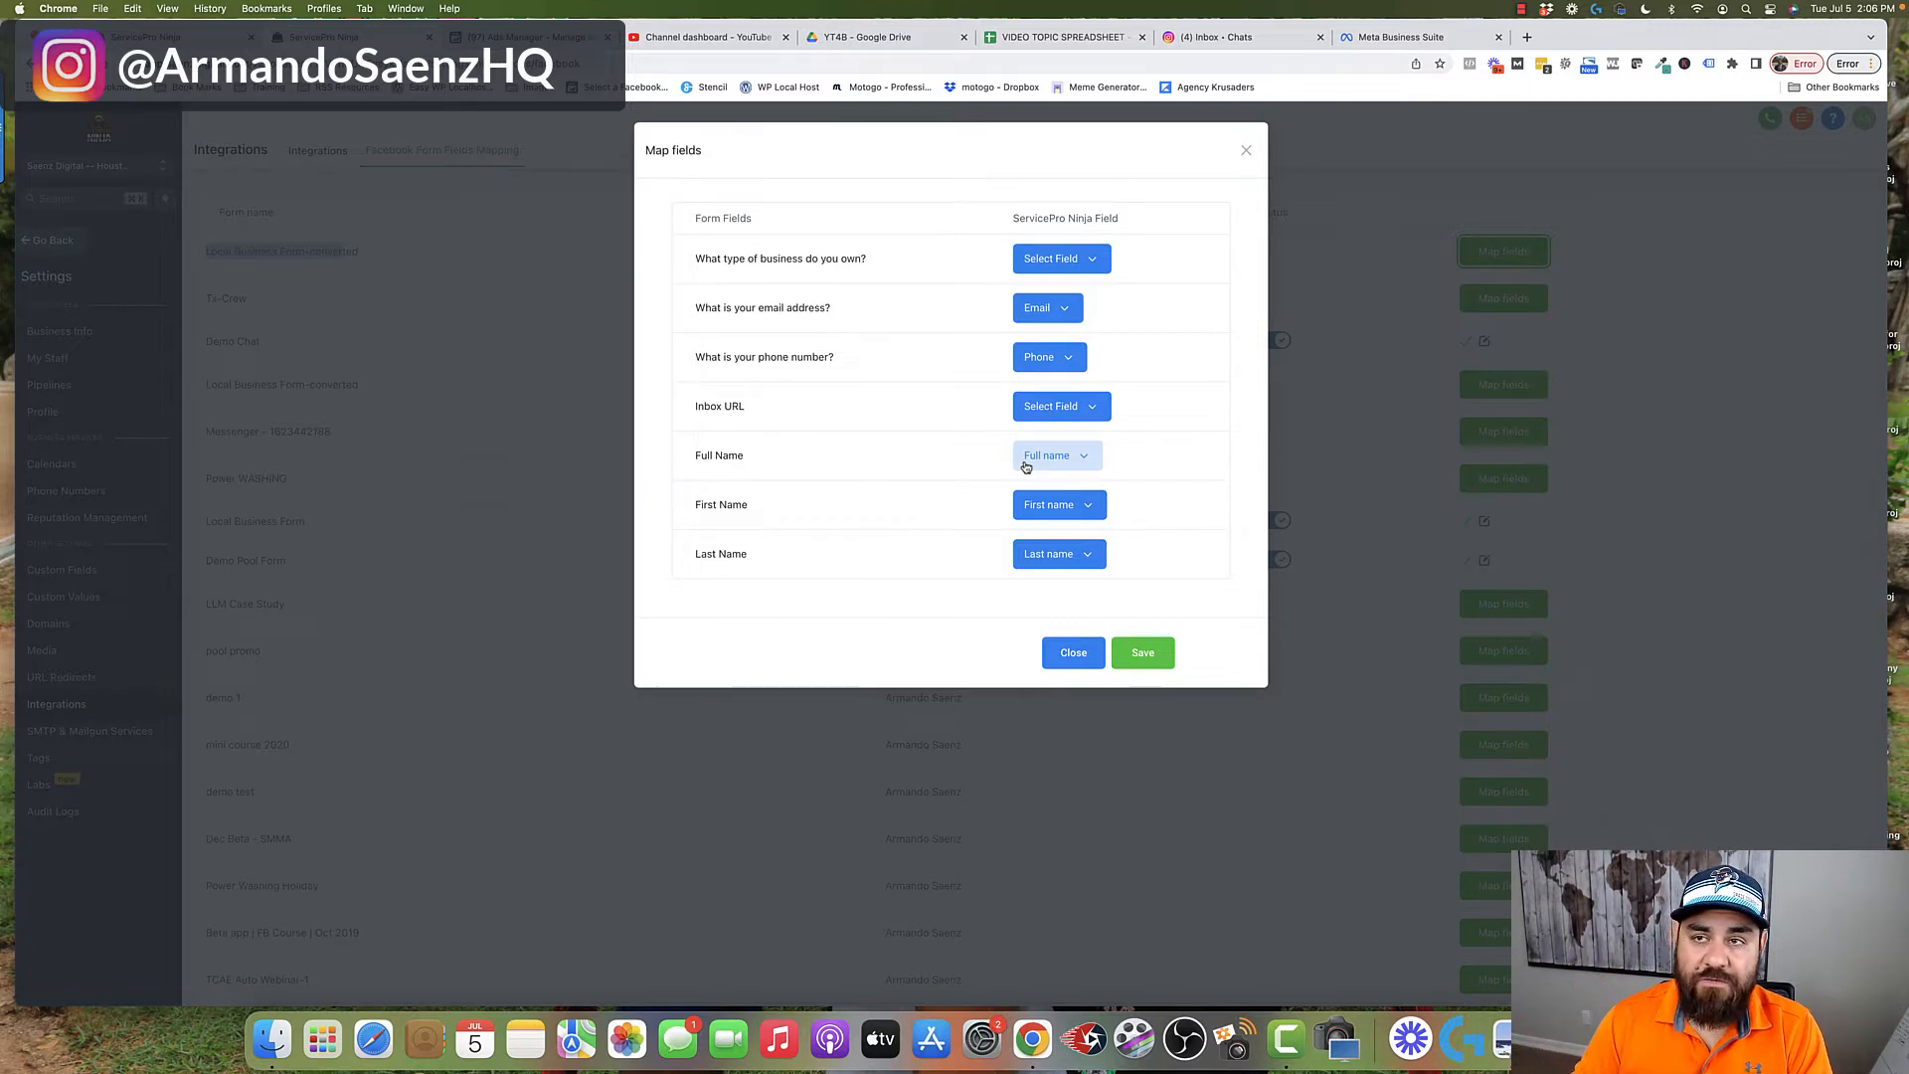
Browse the fields available for the business type question without choosing one, and save the form's field mapping
{"action": "left_click", "coordinate": [1088, 261]}
{"action": "scroll", "coordinate": [943, 432], "scroll_direction": "down", "scroll_amount": 10}
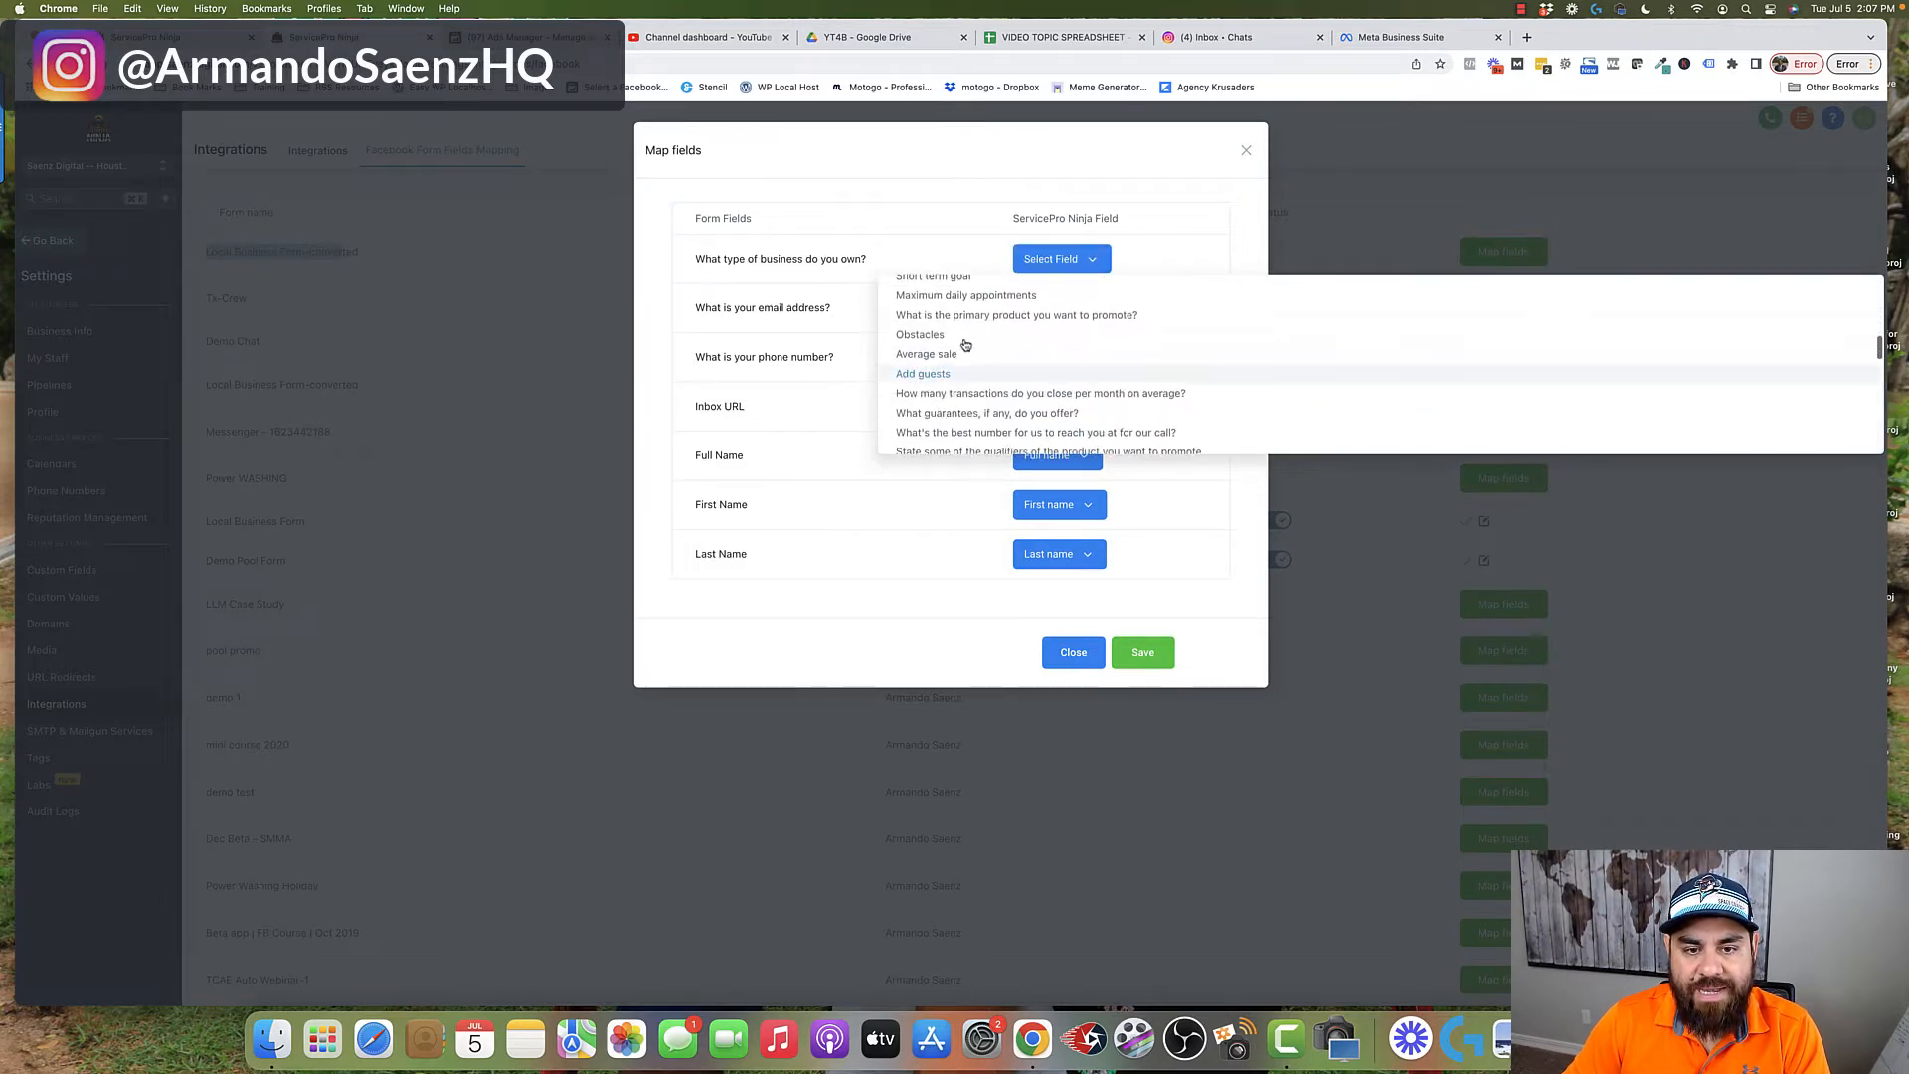
{"action": "left_click", "coordinate": [1212, 538]}
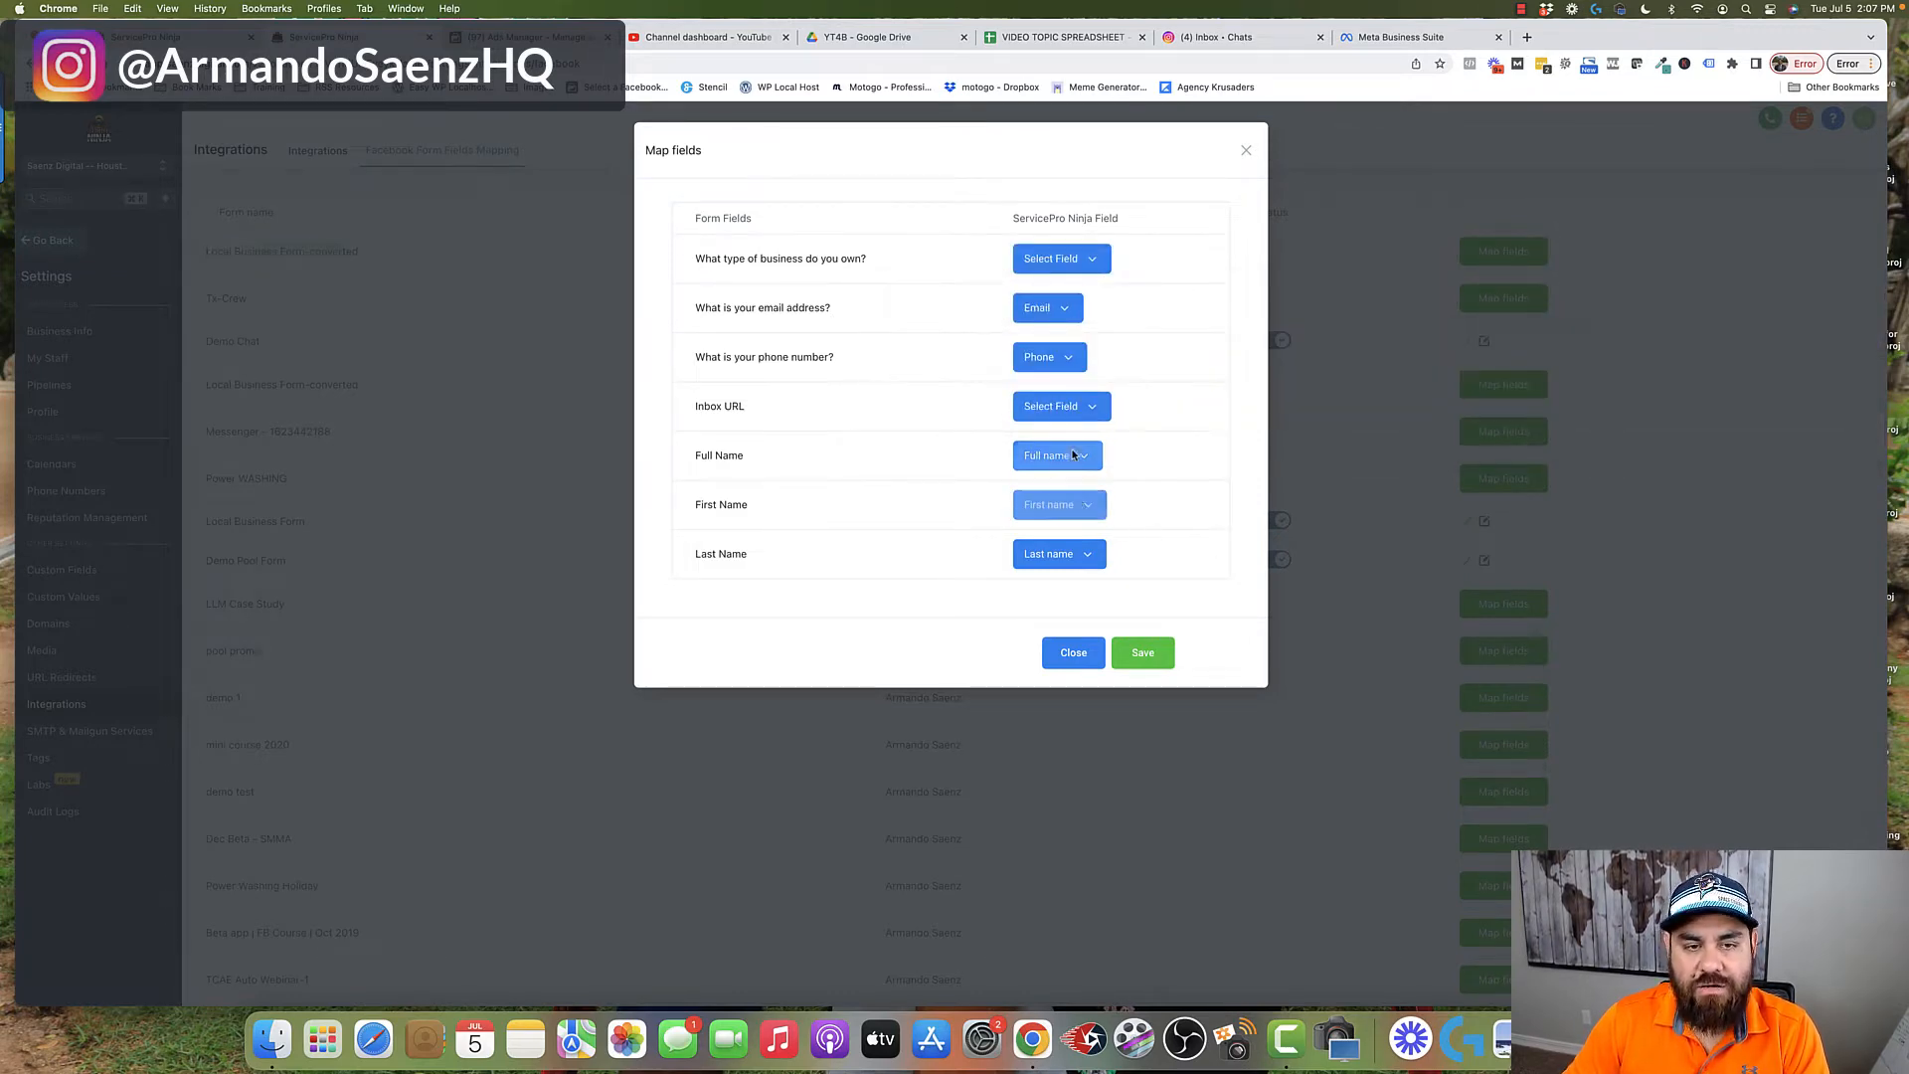
{"action": "left_click", "coordinate": [1155, 656]}
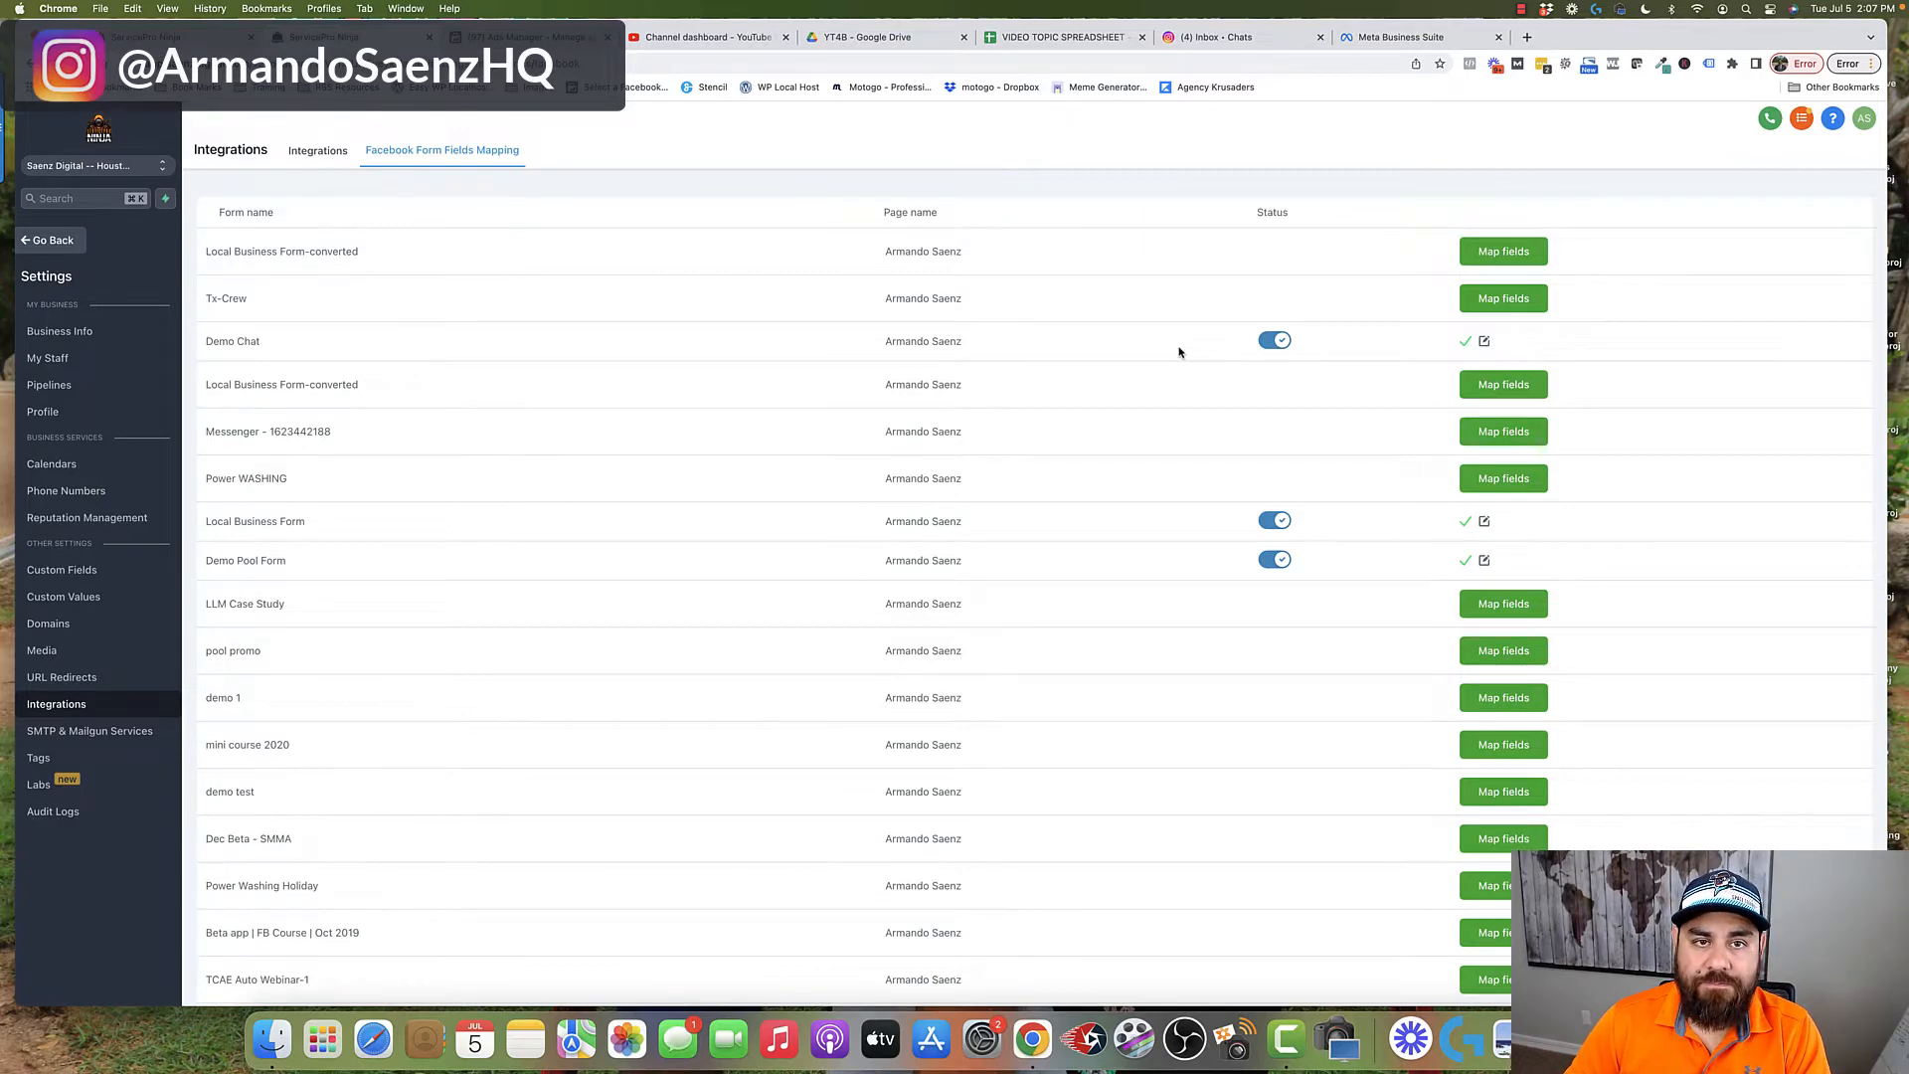
Open the Local Business Form Submission workflow from the Local Business Workflows automation folder and look over its whole flow
{"action": "left_click", "coordinate": [62, 479]}
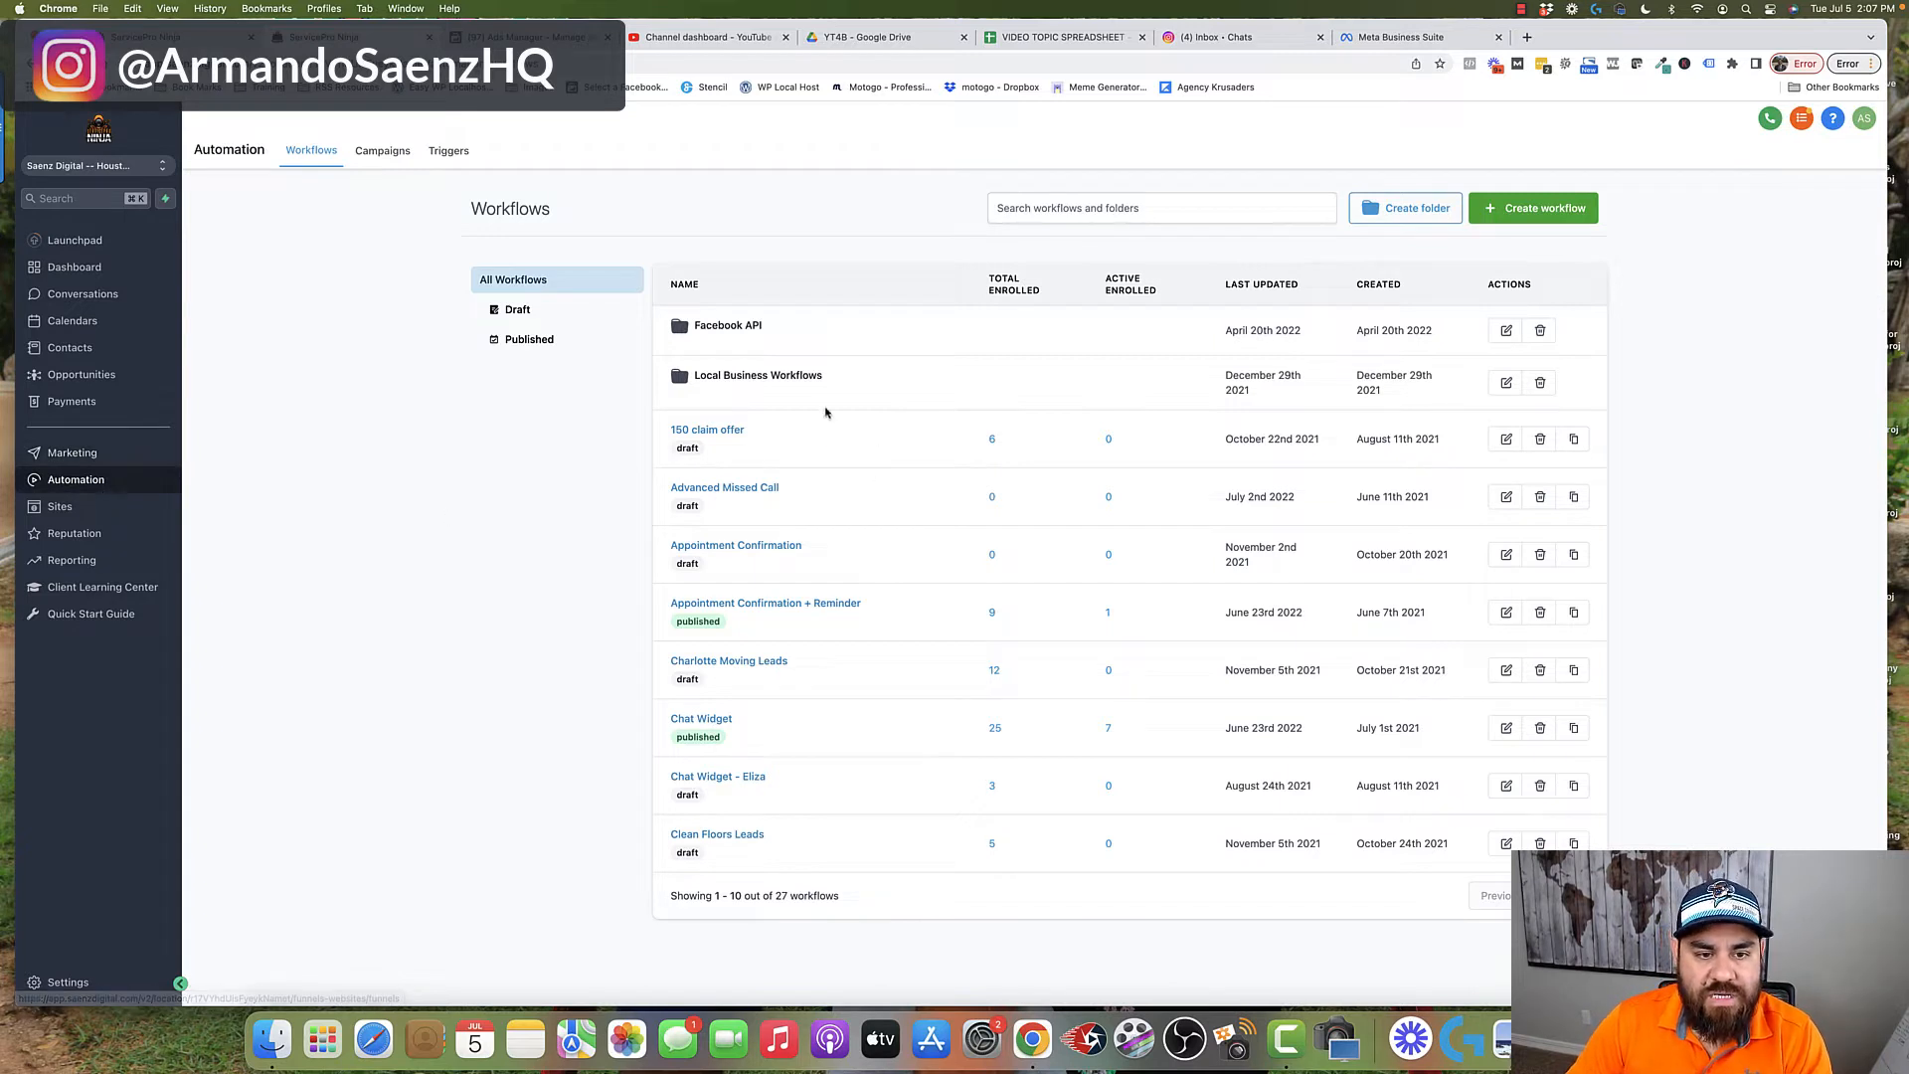
{"action": "left_click", "coordinate": [740, 381]}
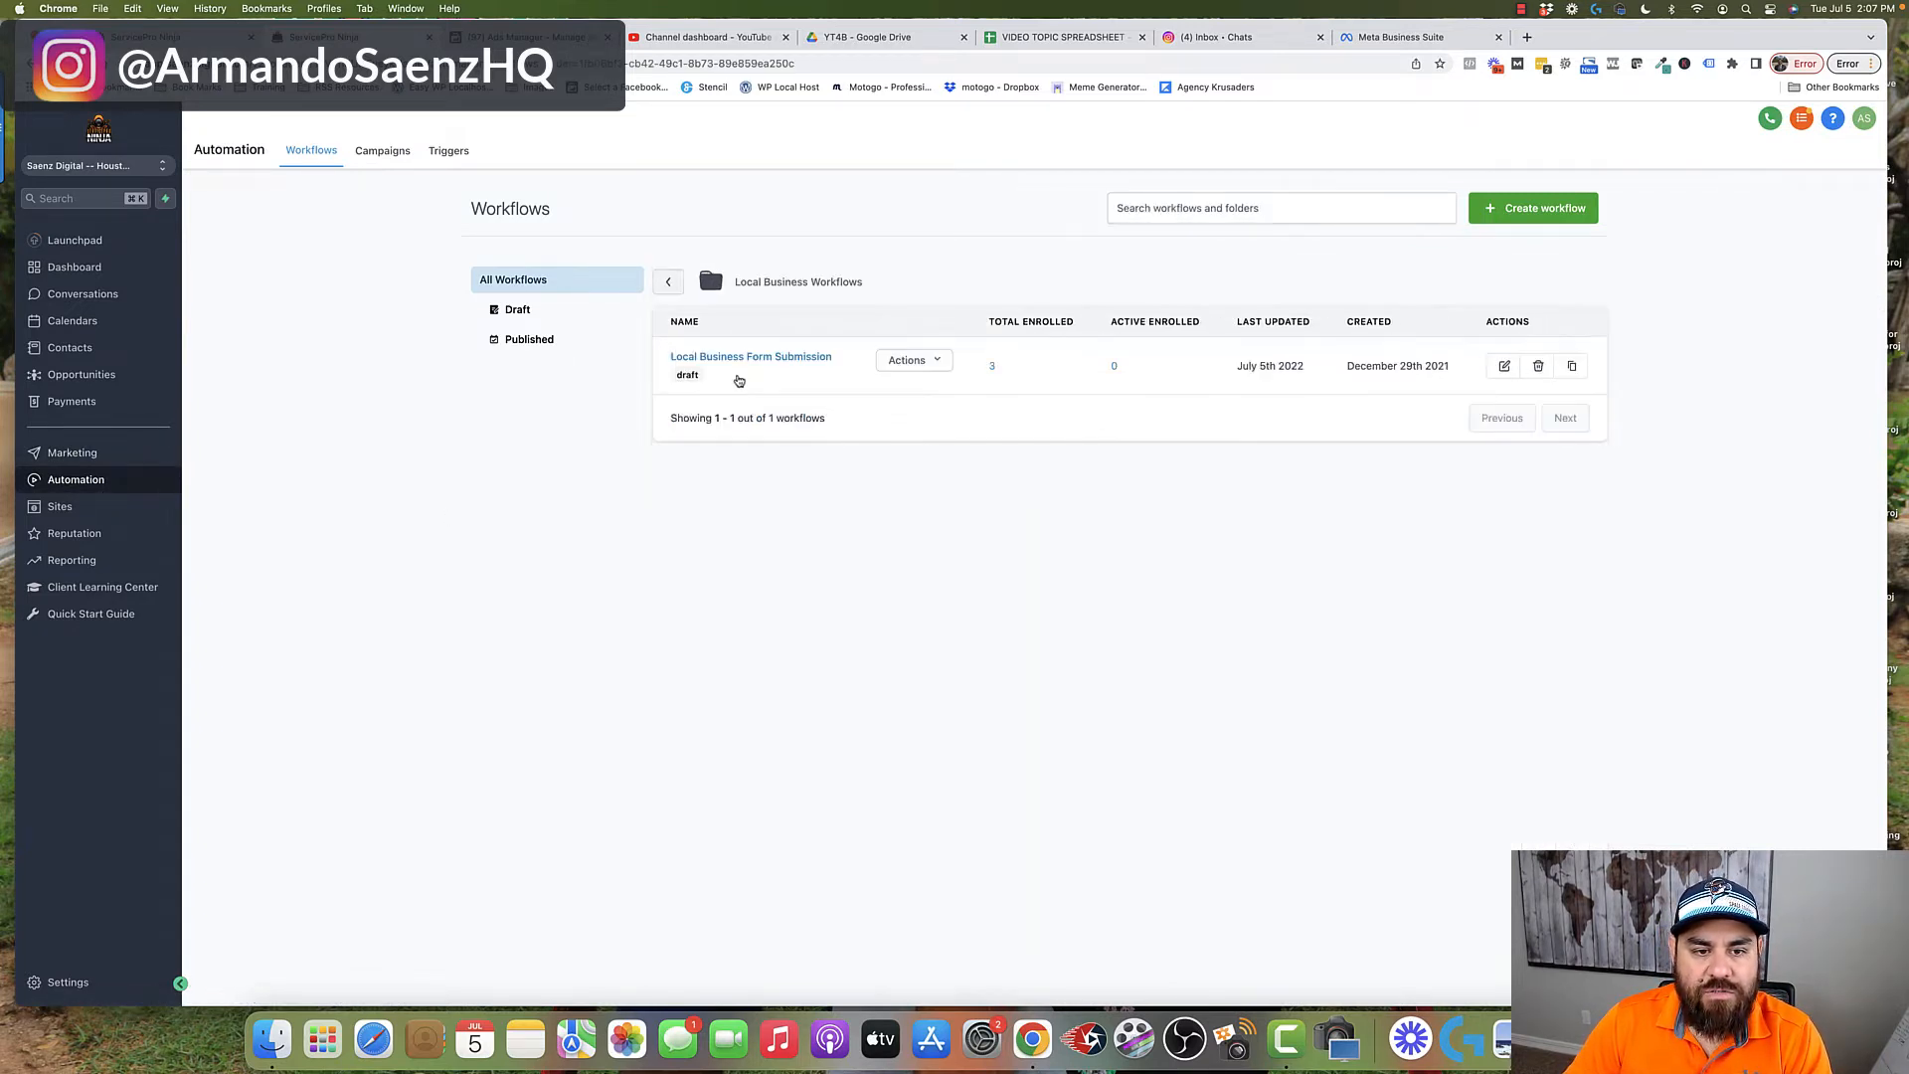
{"action": "left_click", "coordinate": [756, 364]}
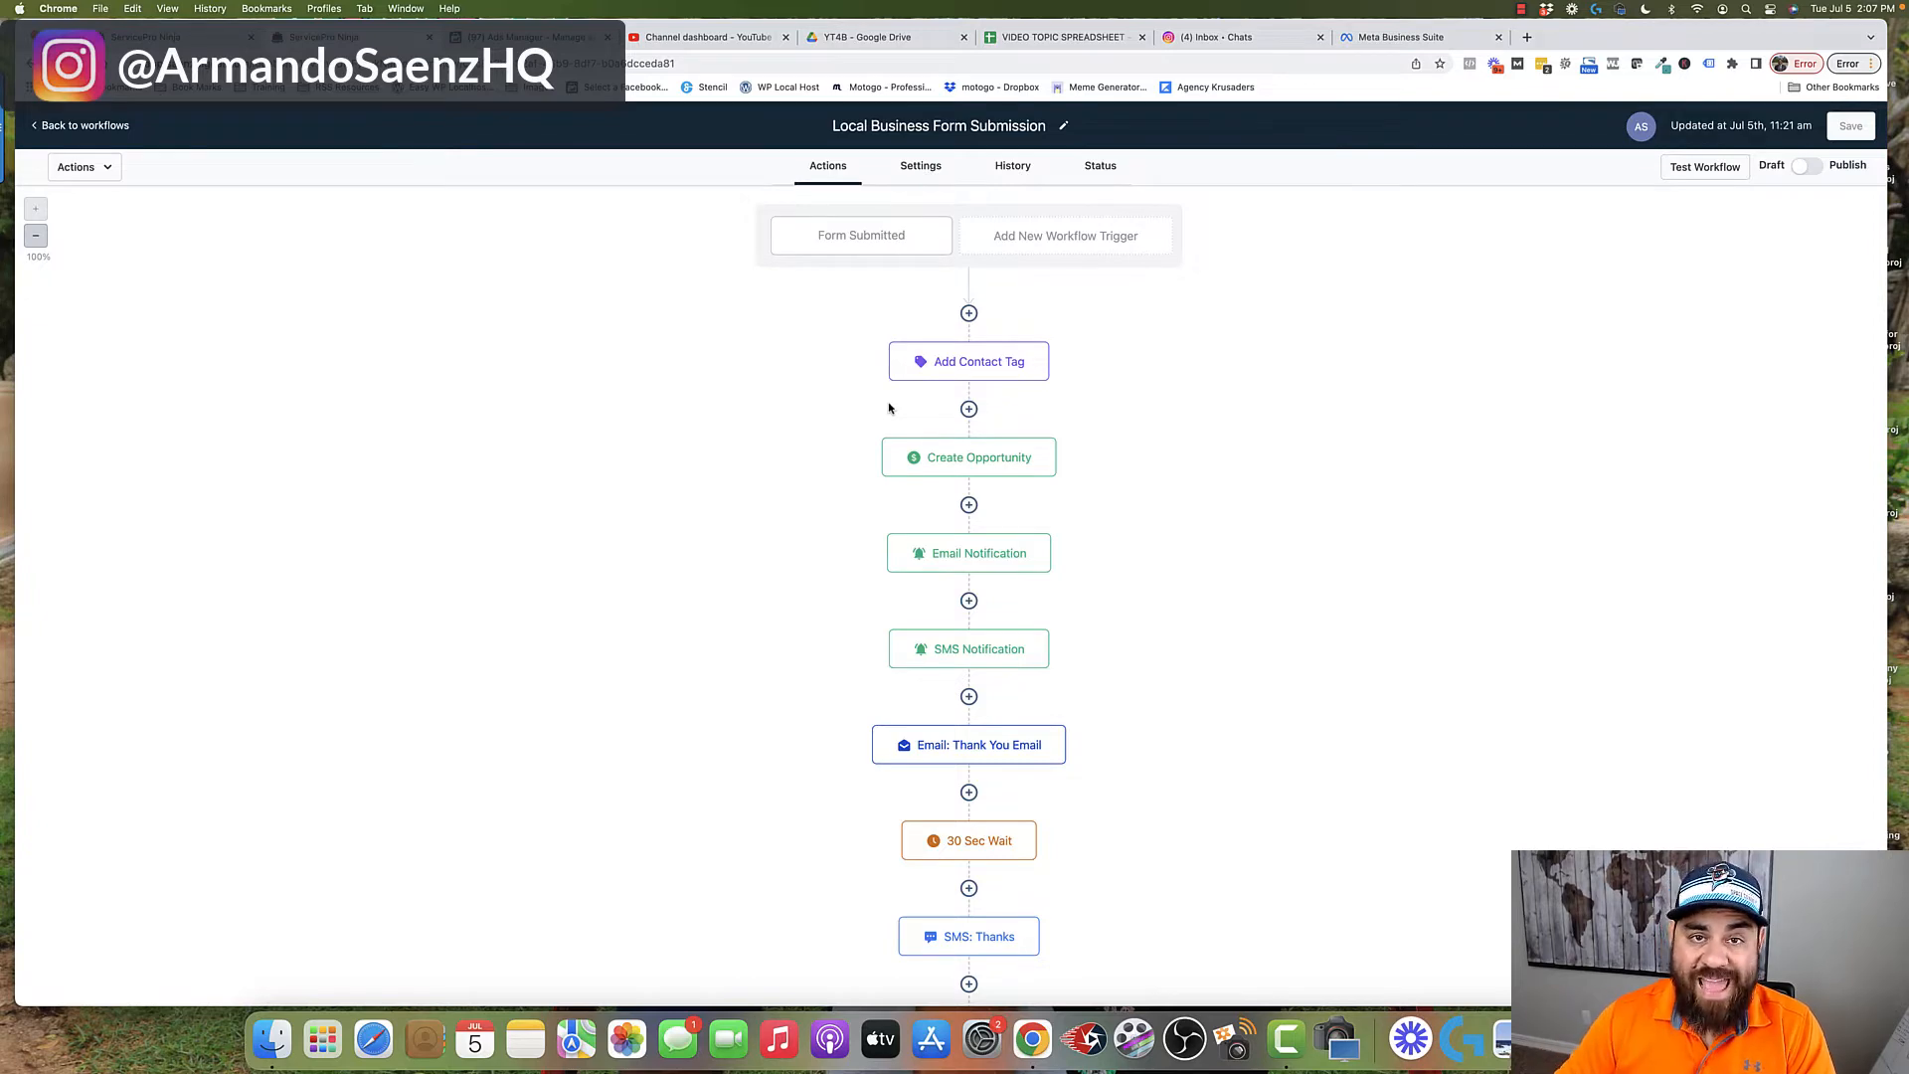
{"action": "scroll", "coordinate": [906, 560], "scroll_direction": "down", "scroll_amount": 3}
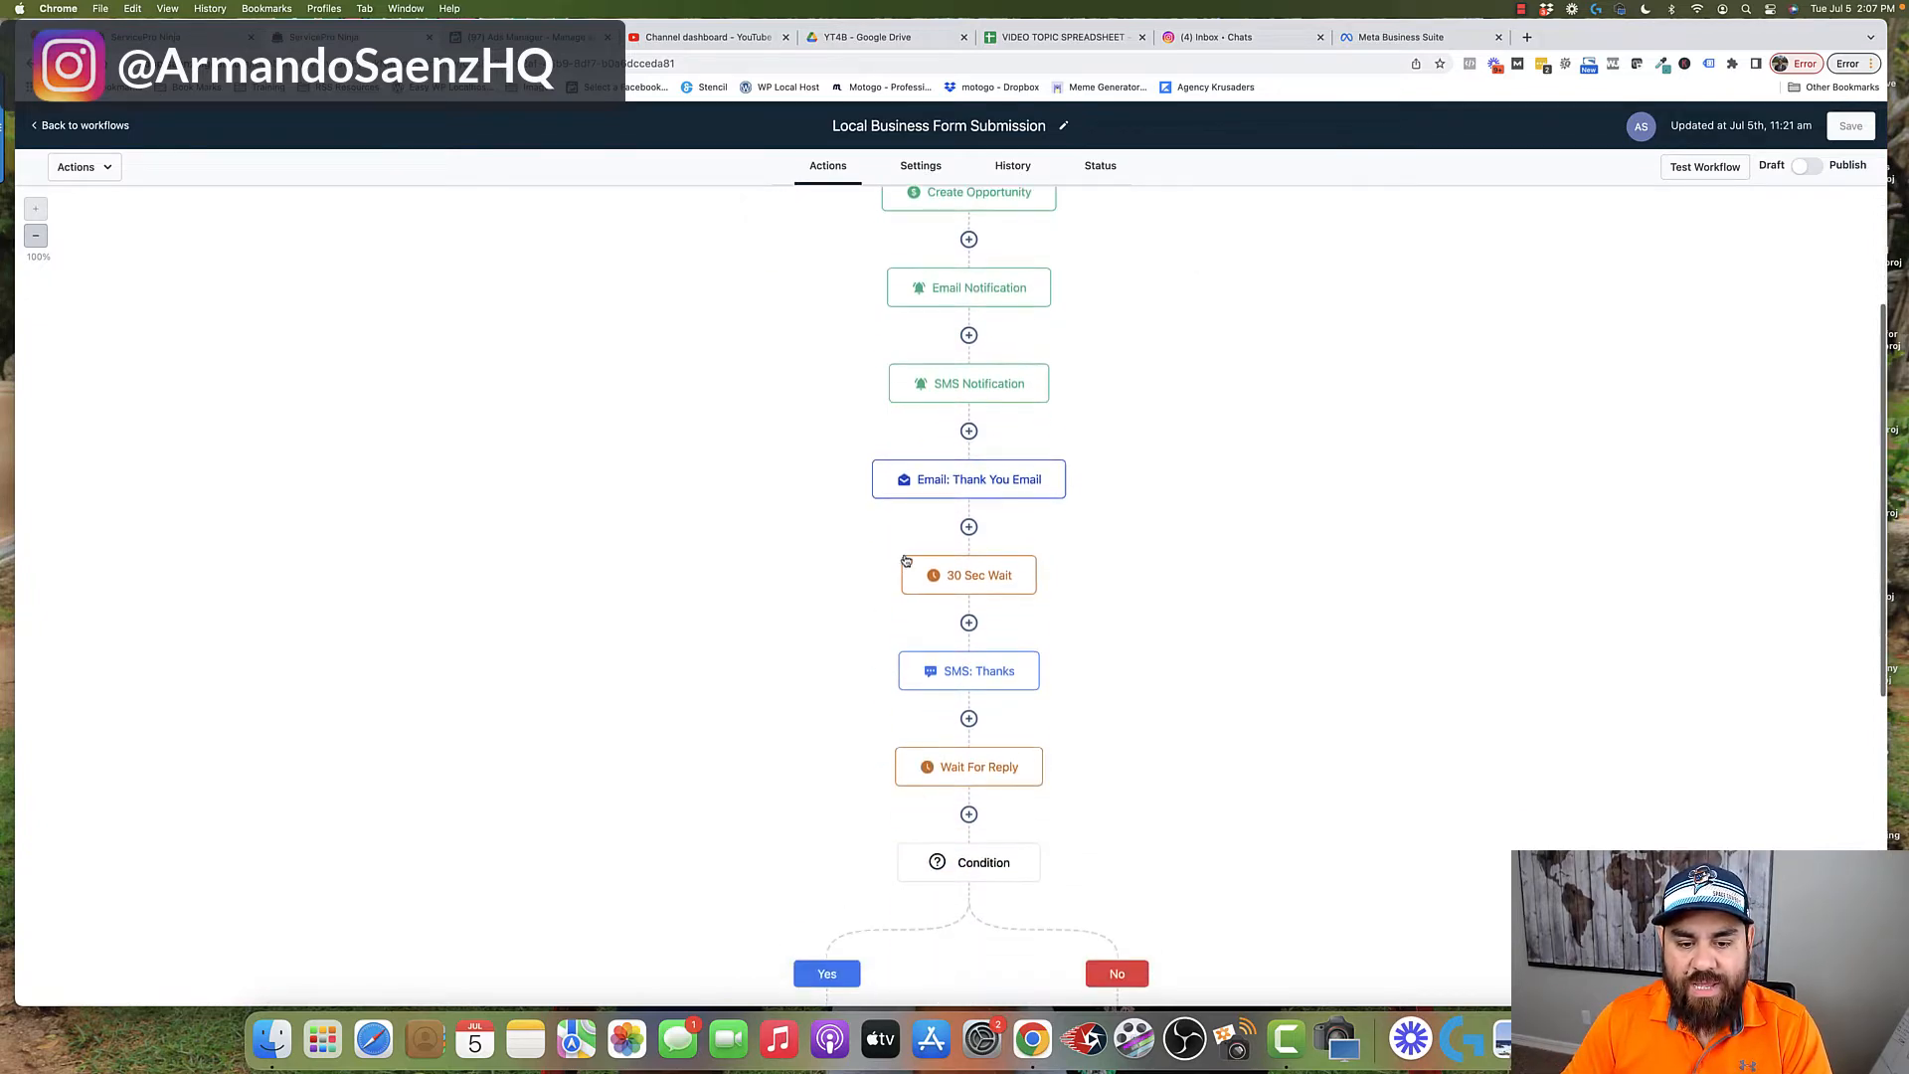
{"action": "scroll", "coordinate": [906, 561], "scroll_direction": "down", "scroll_amount": 10}
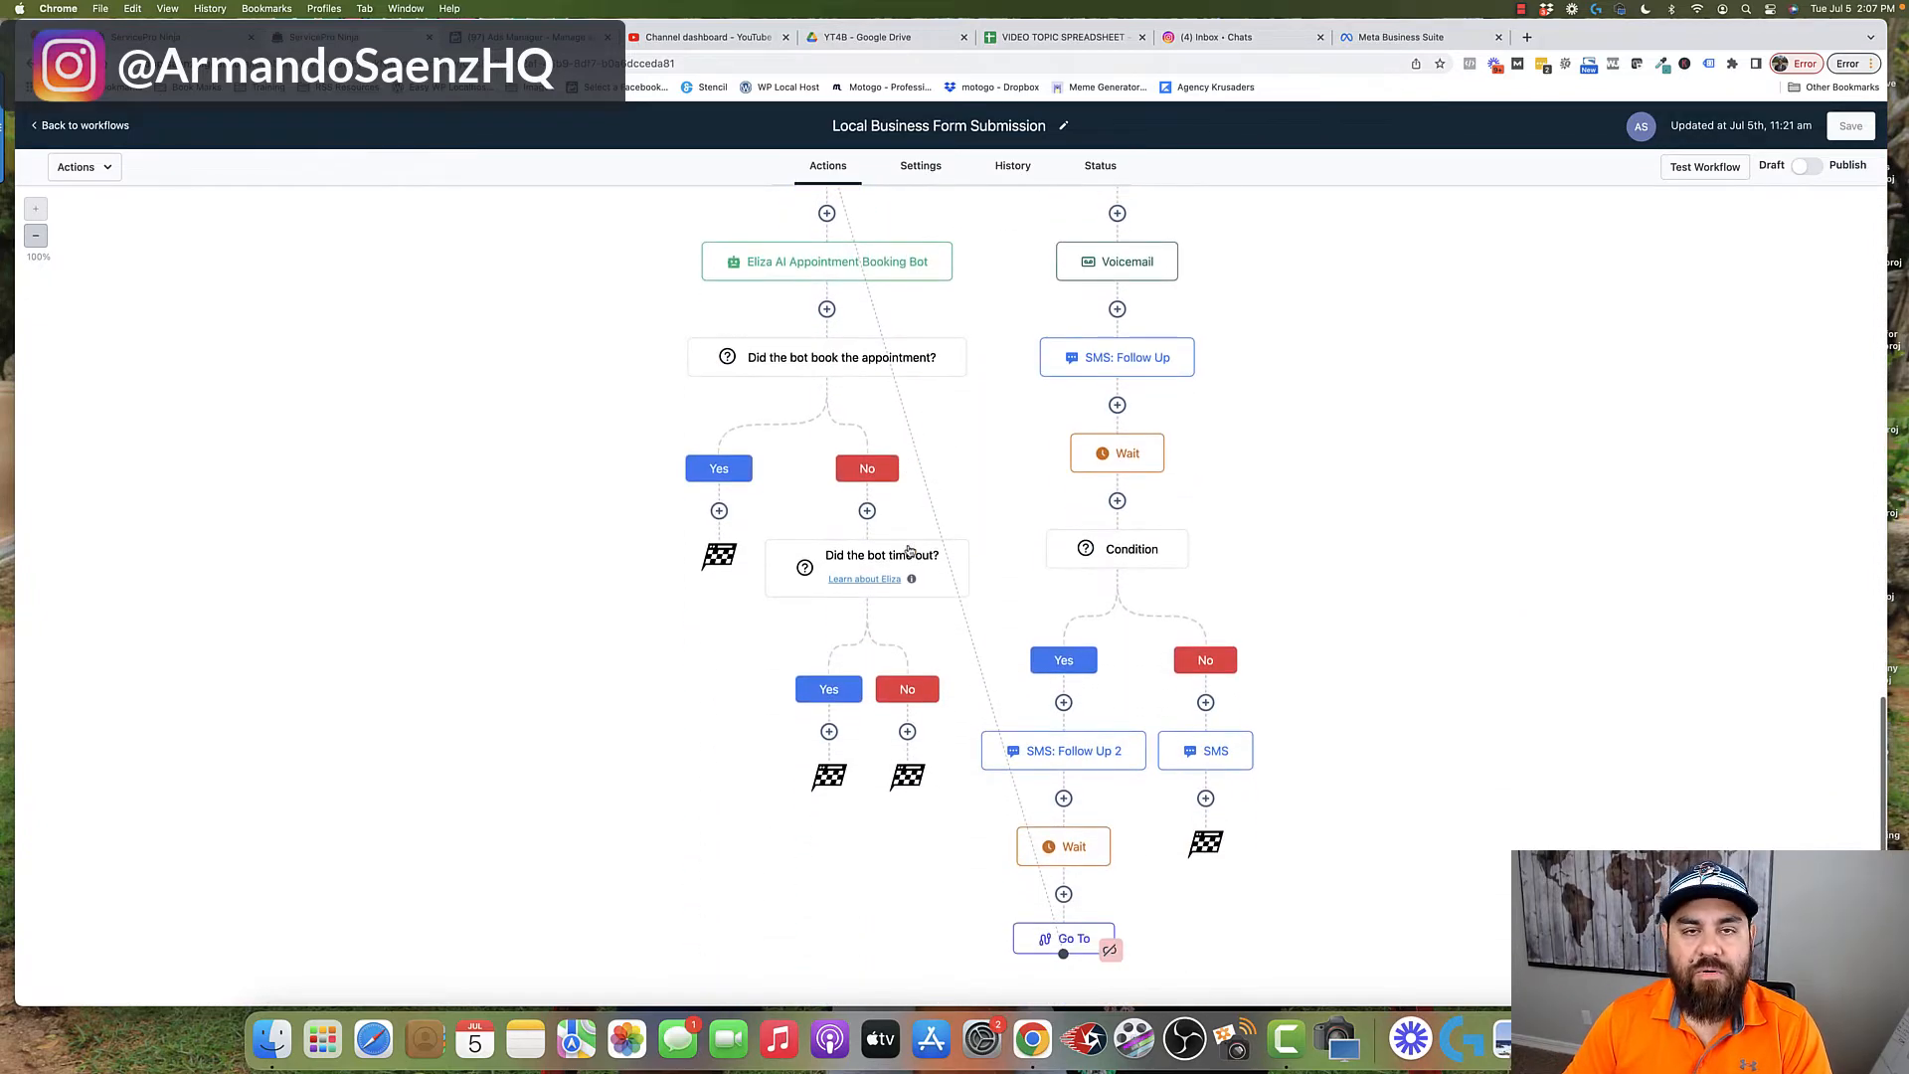
{"action": "scroll", "coordinate": [908, 552], "scroll_direction": "up", "scroll_amount": 13}
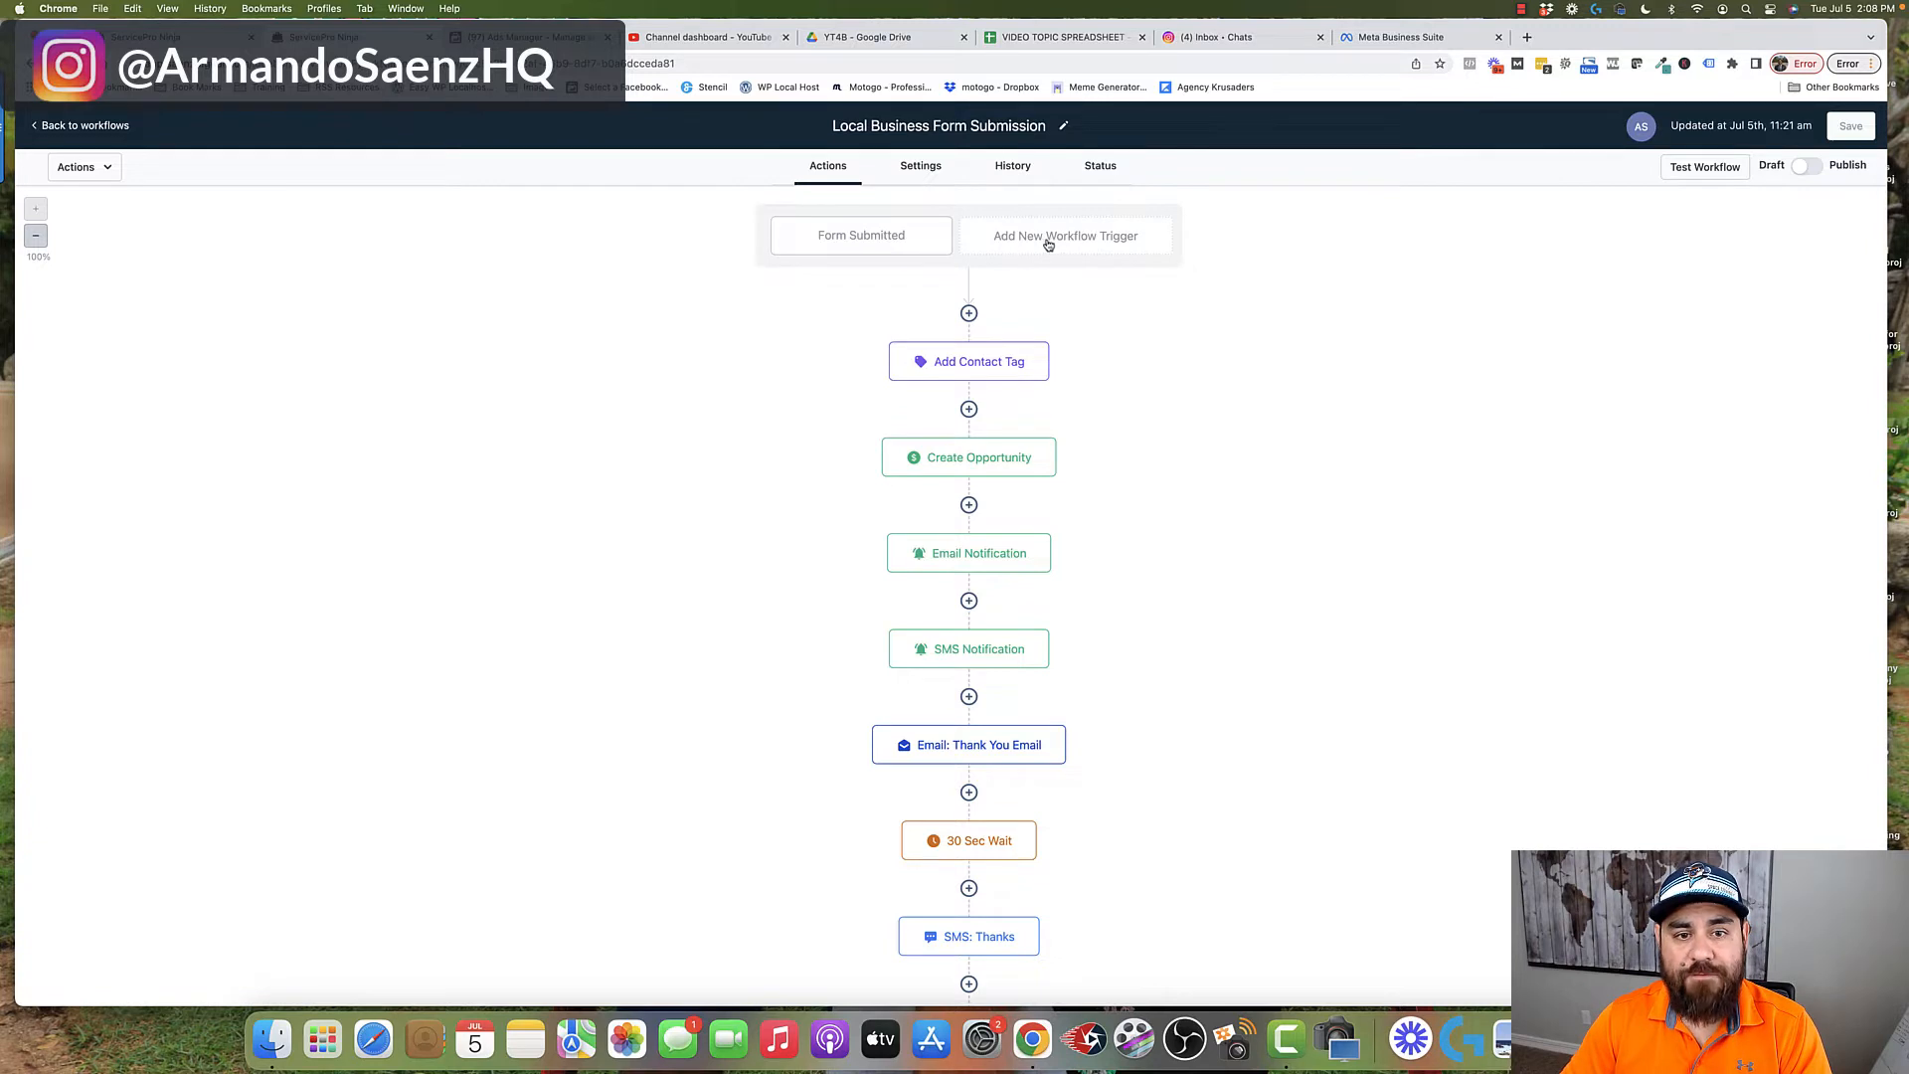
Review the Form Submitted trigger and the forms its filter offers, keeping Moving v1 selected, and close the trigger settings
{"action": "left_click", "coordinate": [865, 239]}
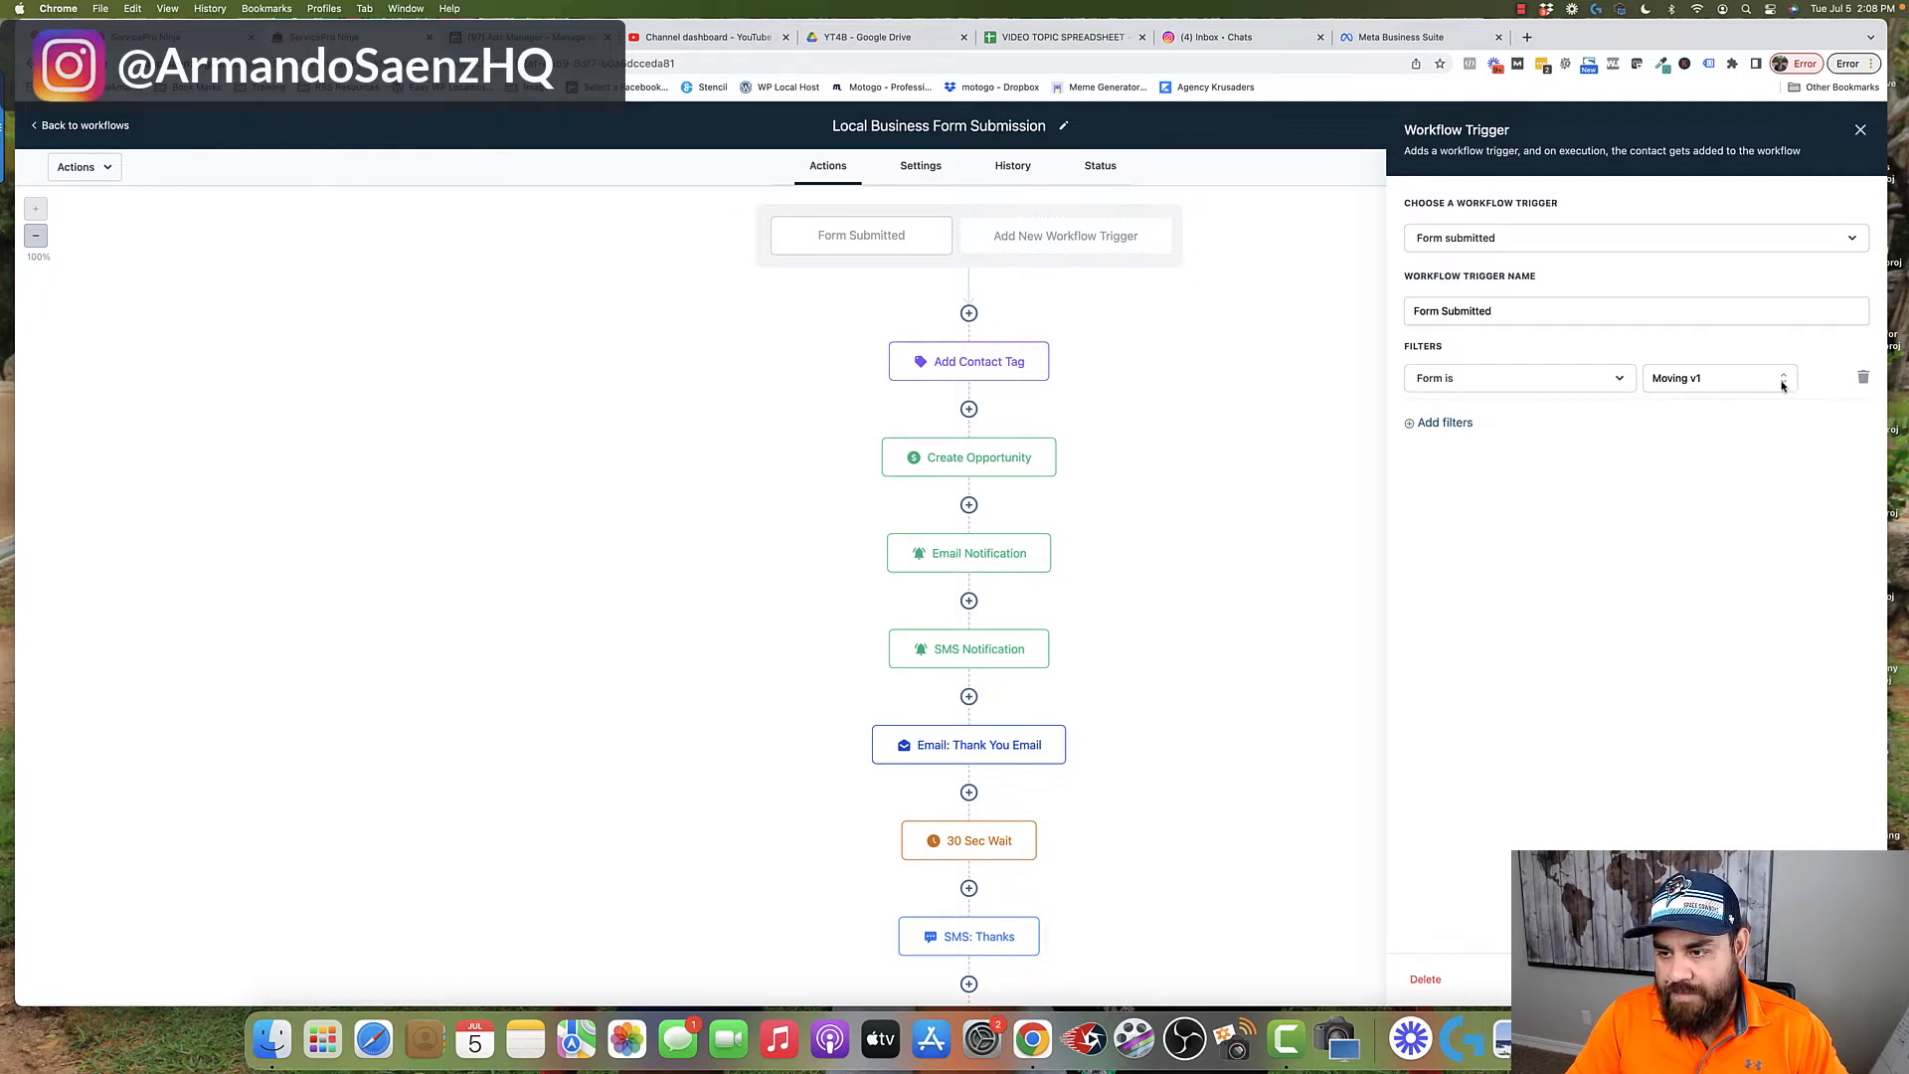
{"action": "left_click", "coordinate": [1694, 387]}
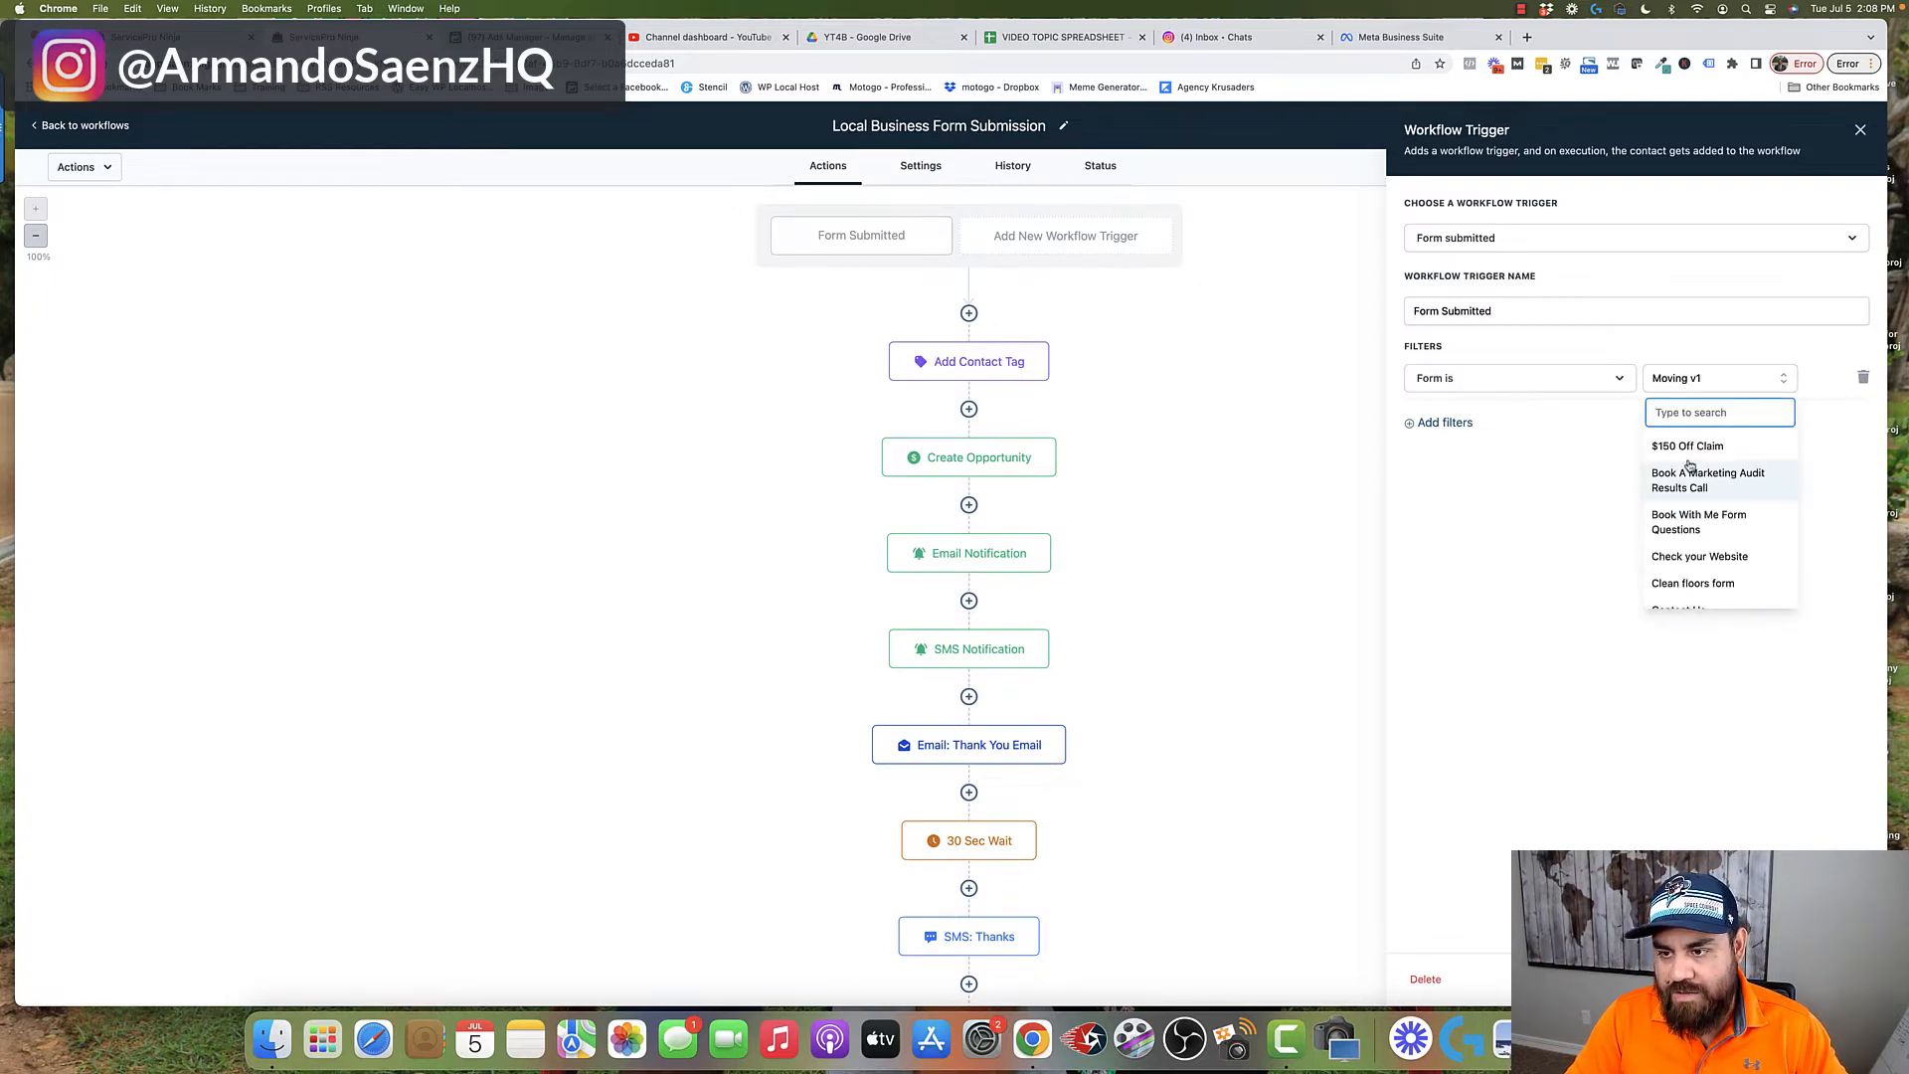
{"action": "left_click", "coordinate": [1672, 388]}
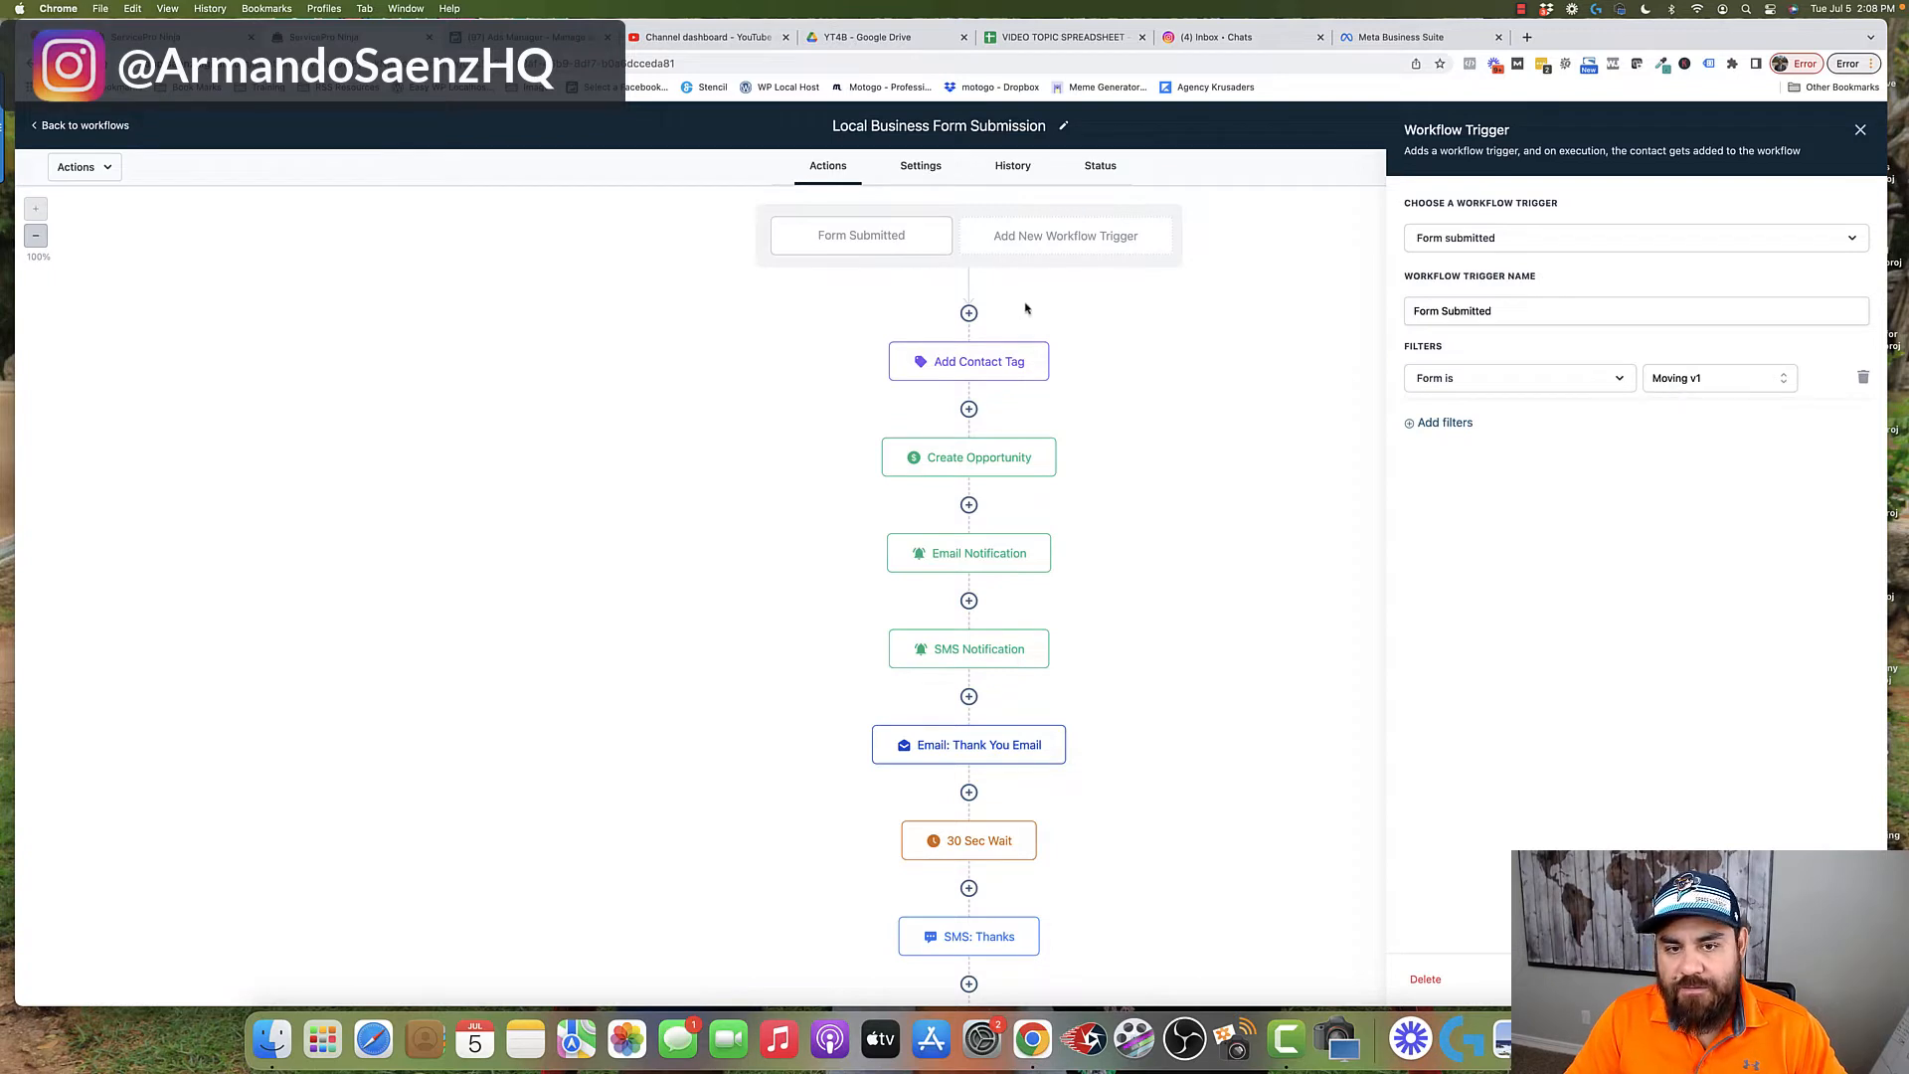
{"action": "left_click", "coordinate": [1729, 979]}
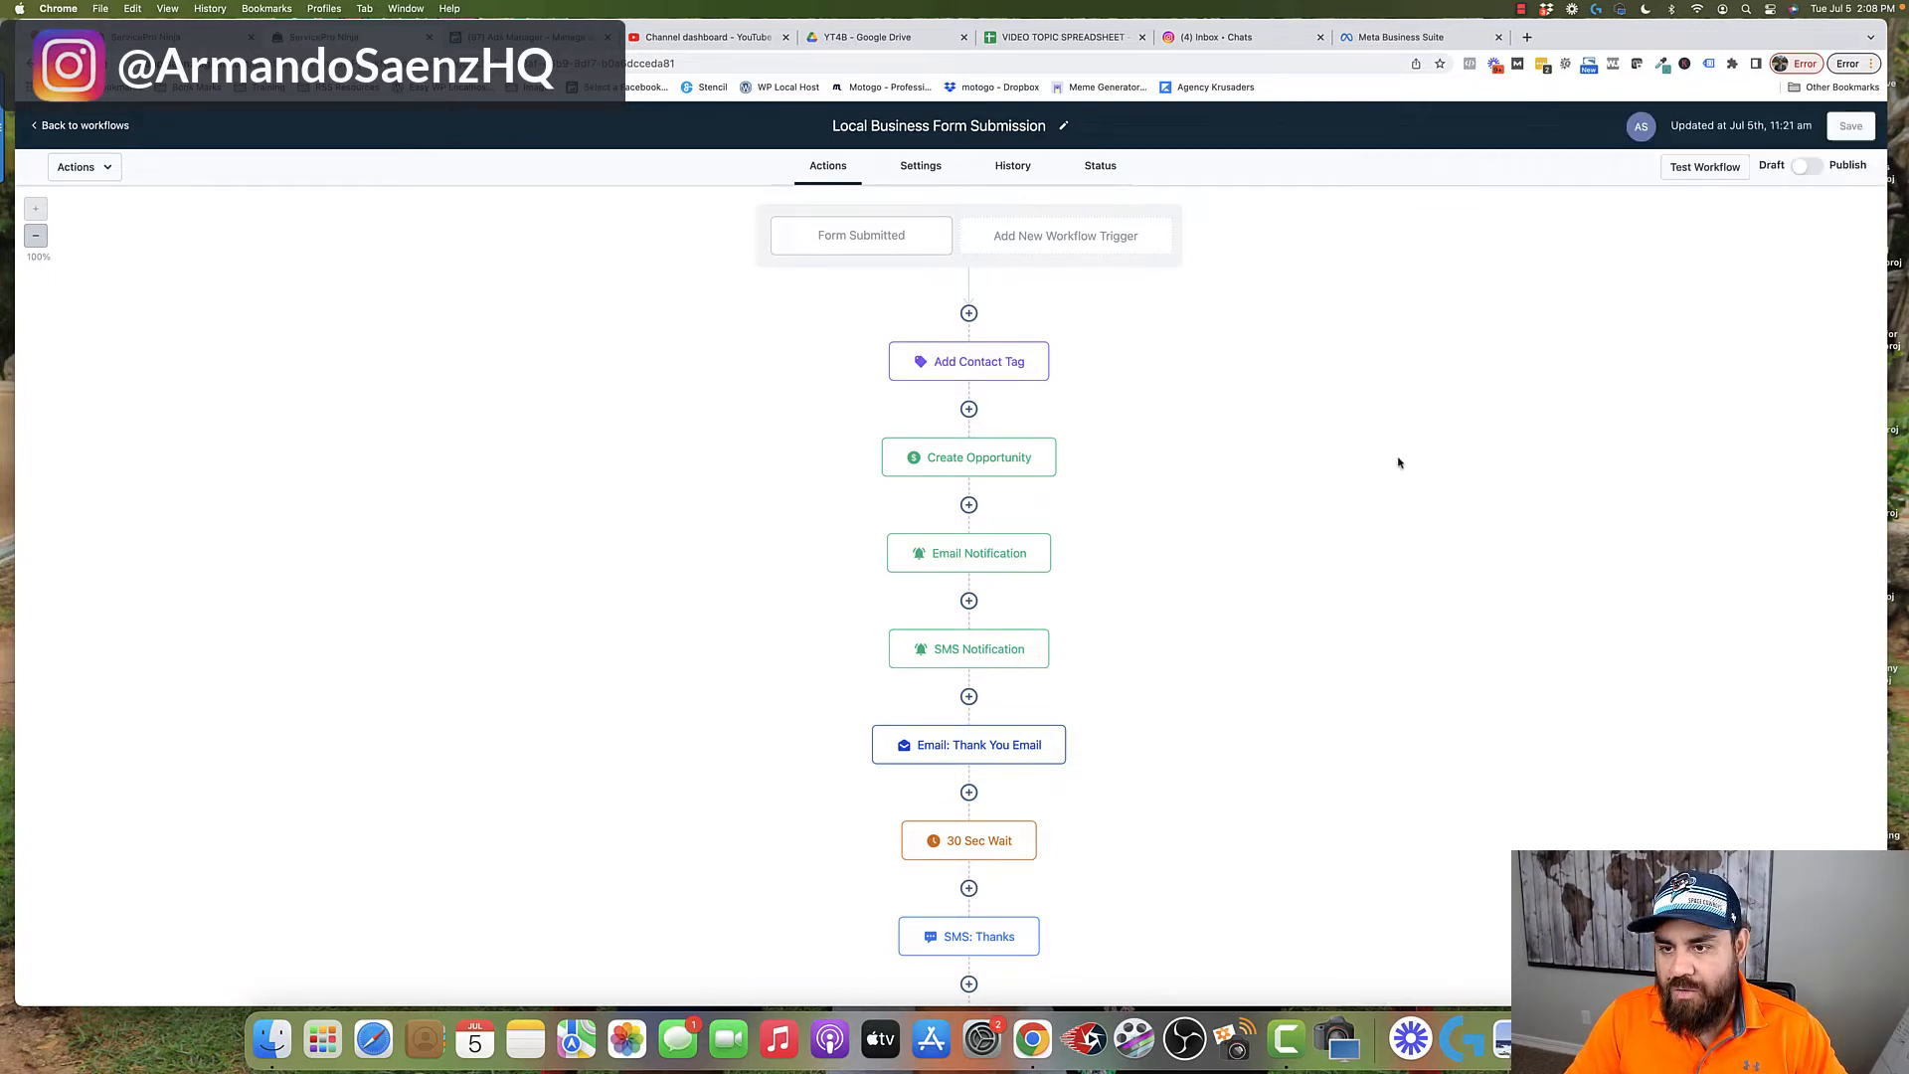
Review the settings of the workflow's Add Contact Tag and Create Opportunity actions
{"action": "left_click", "coordinate": [979, 368]}
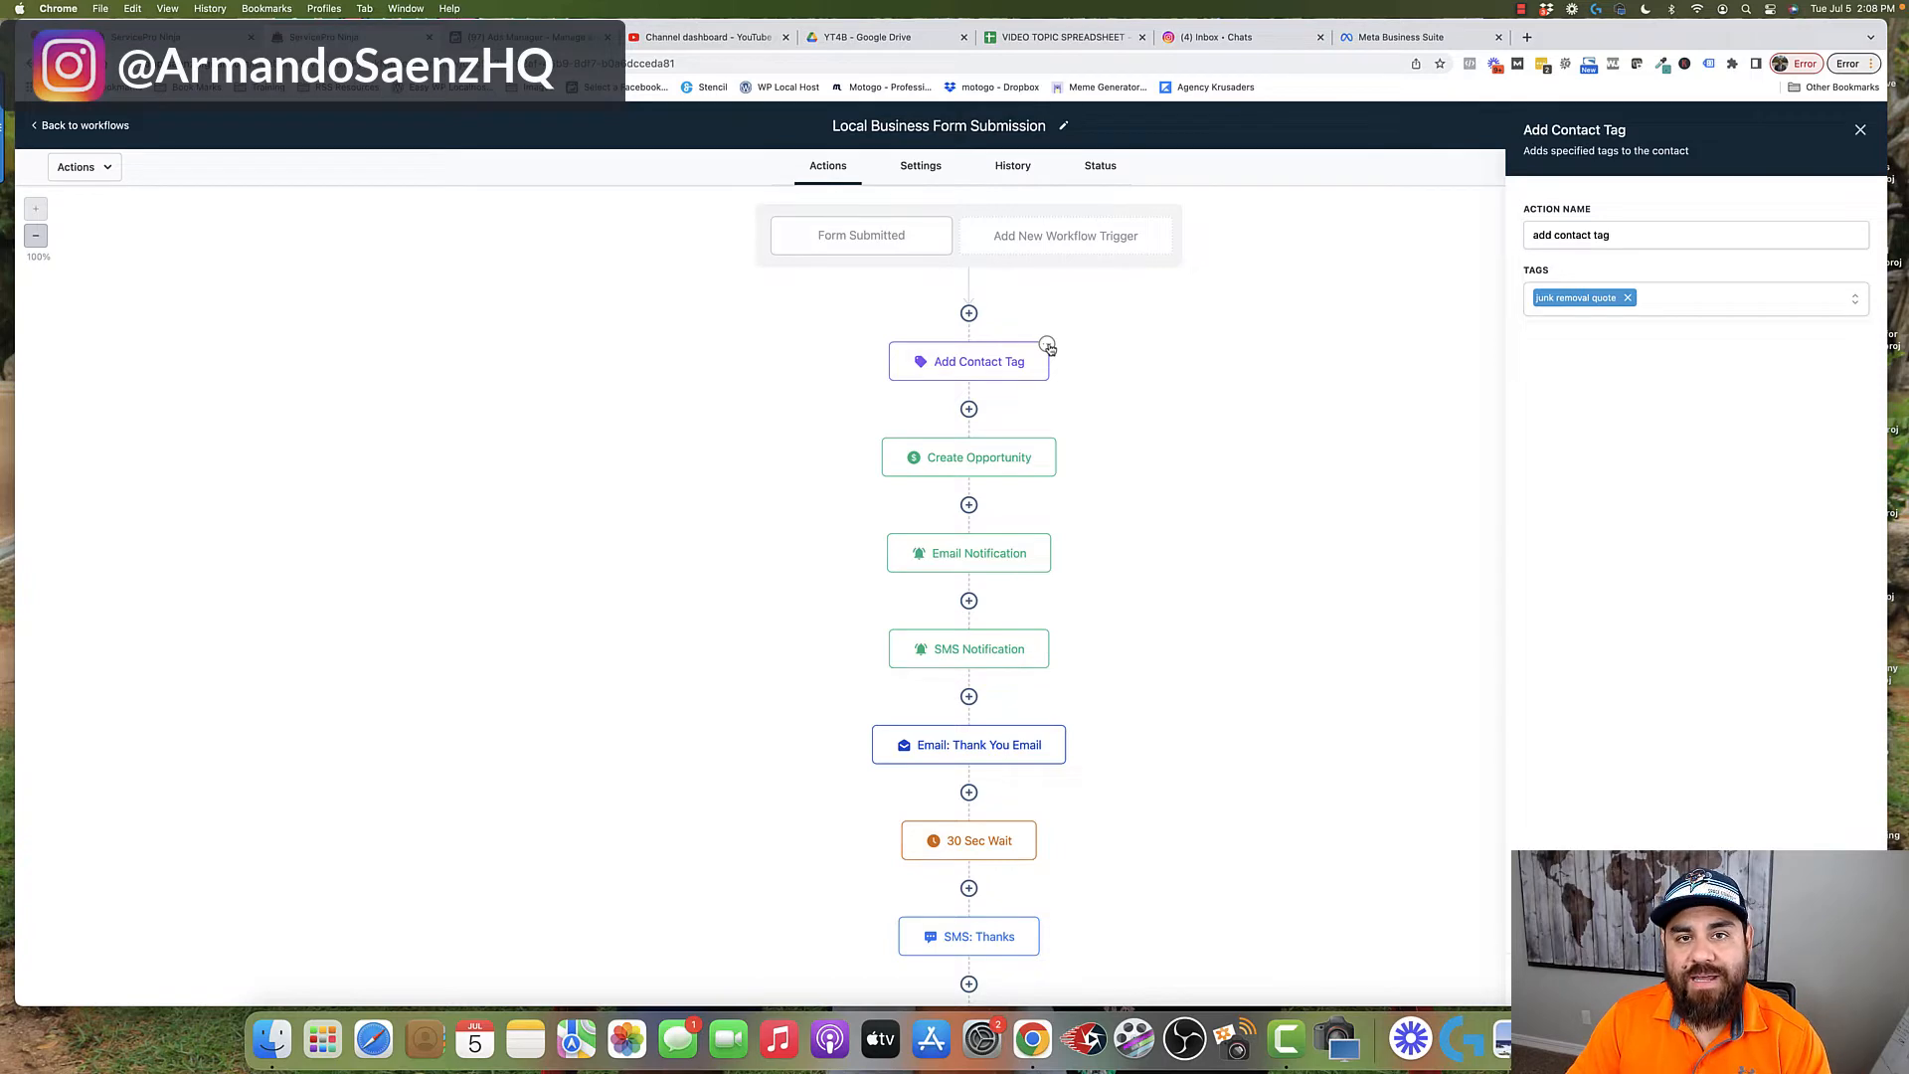
{"action": "left_click", "coordinate": [983, 456]}
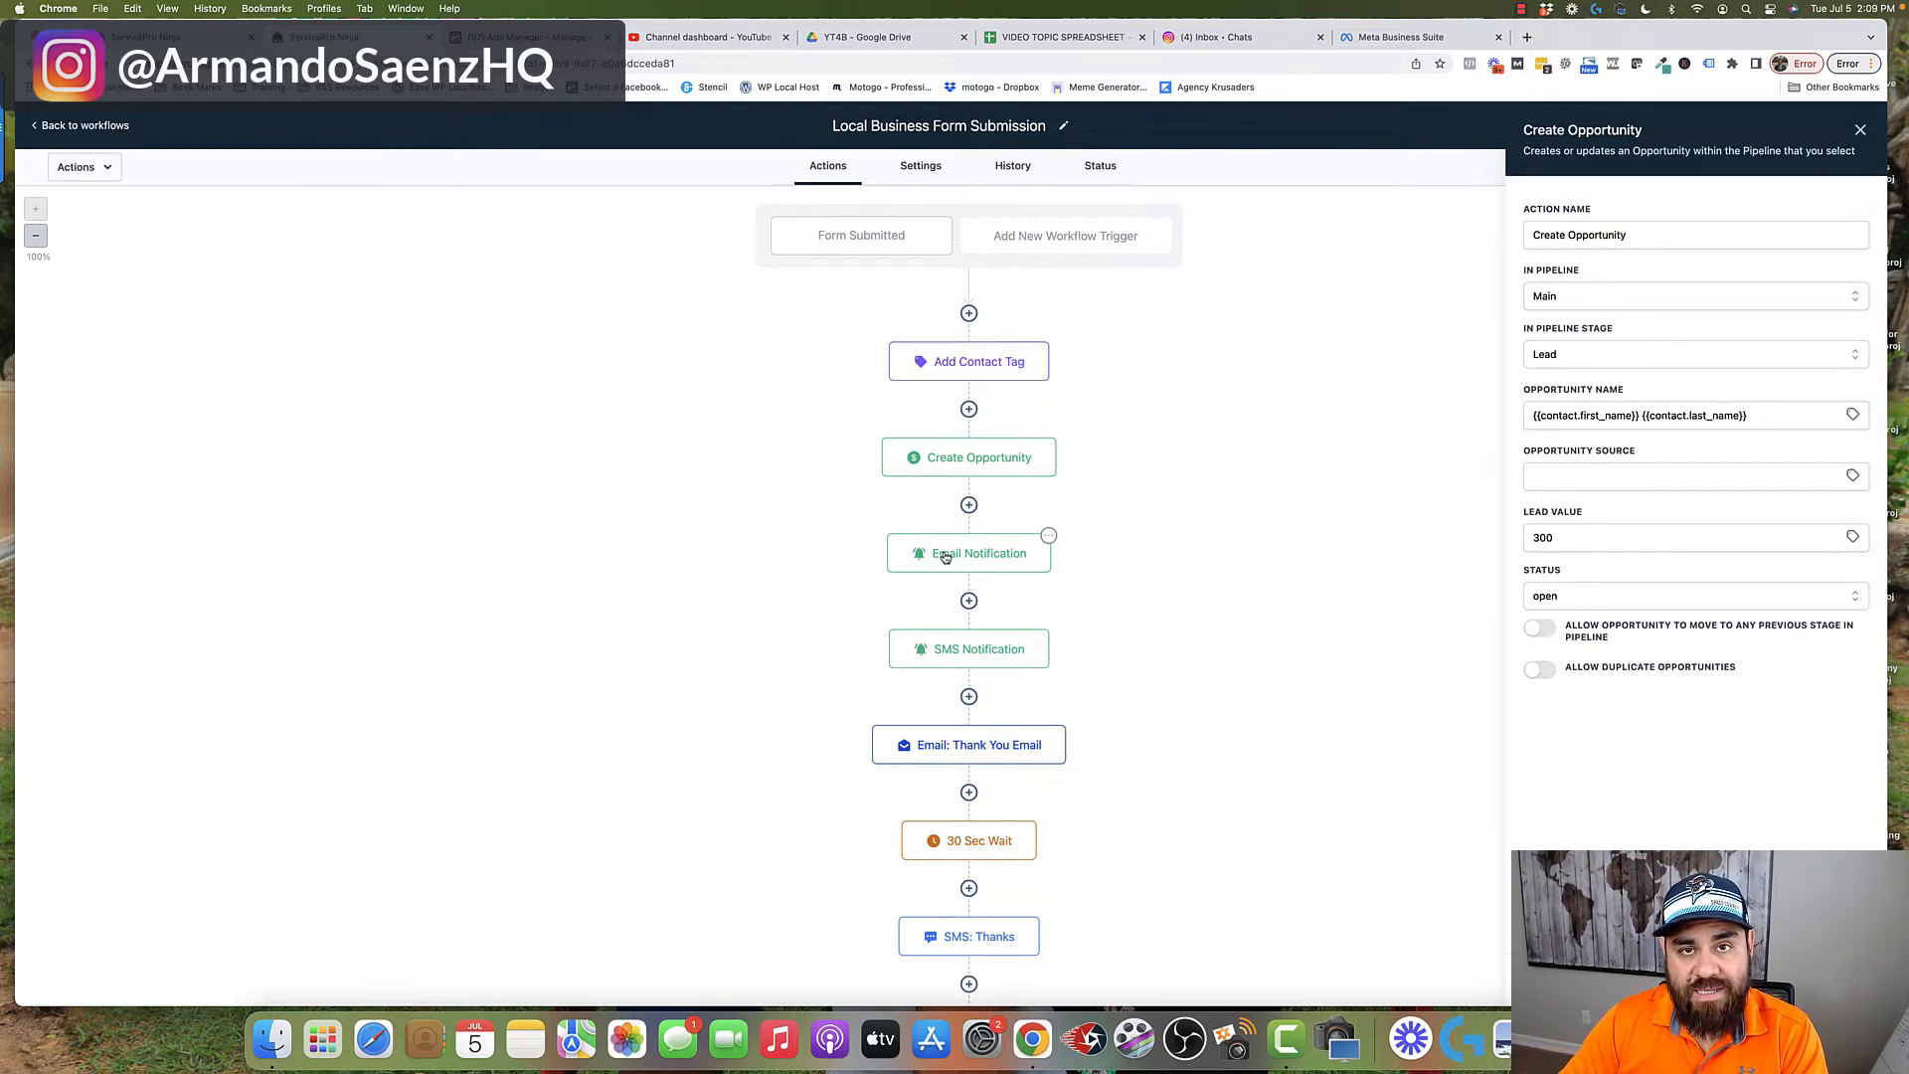
Read the SMS Notification action's message, highlighting its first name, last name and starting zip code lines
{"action": "left_click", "coordinate": [979, 650]}
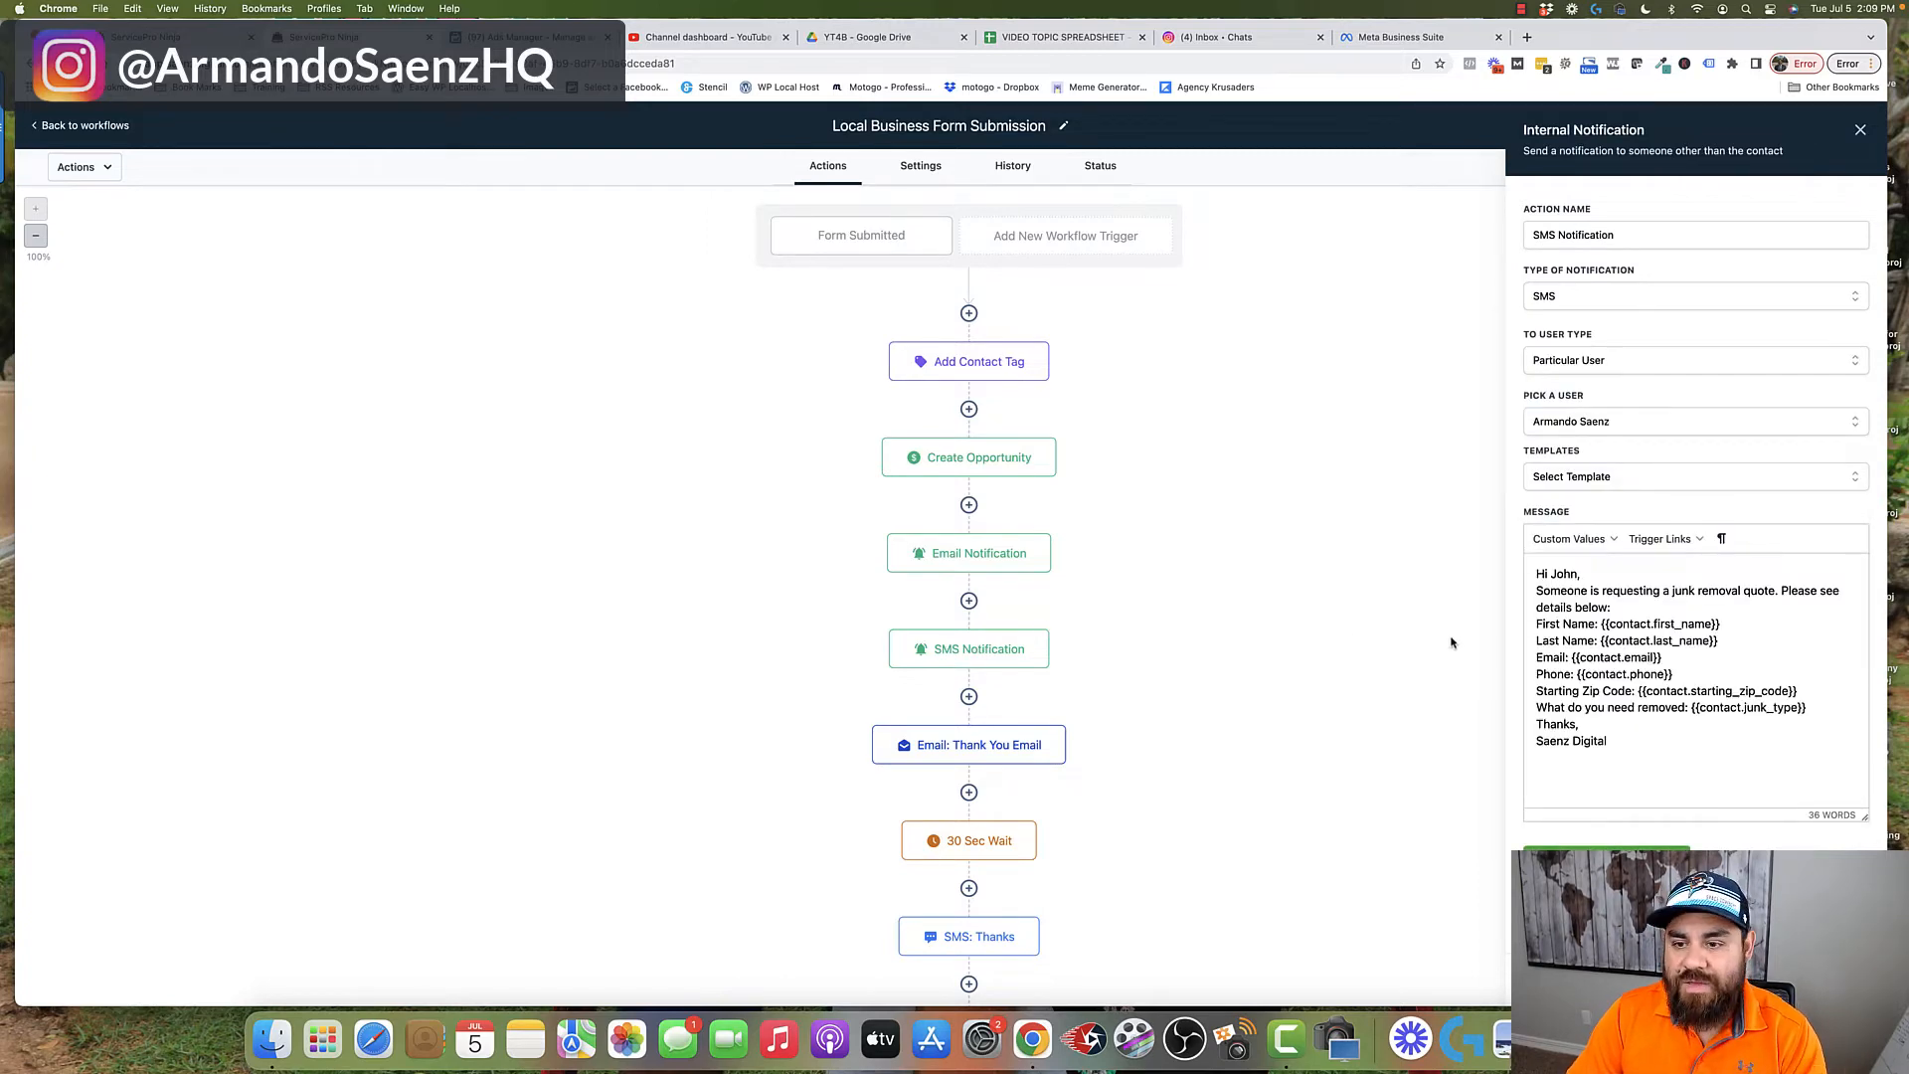
{"action": "left_click_drag", "start_coordinate": [1536, 574], "coordinate": [1712, 625]}
{"action": "left_click", "coordinate": [1623, 627]}
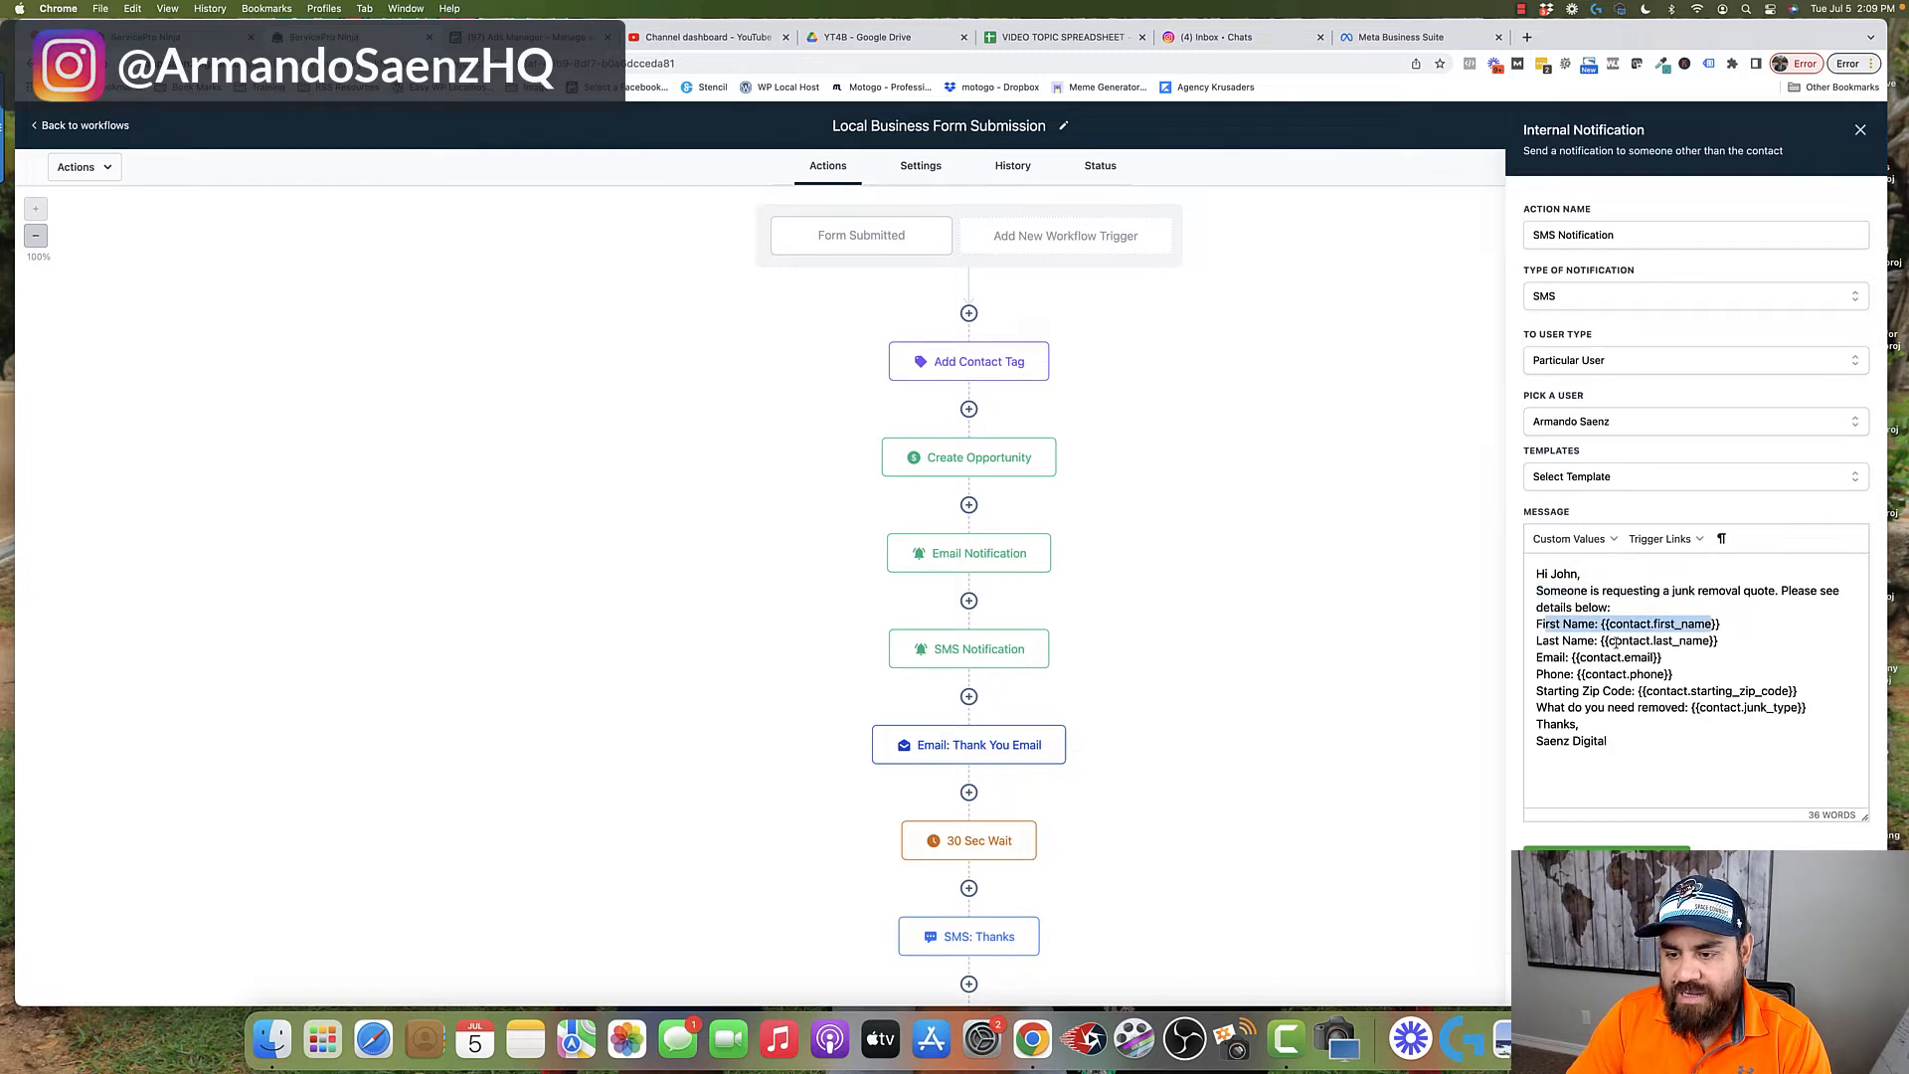
{"action": "left_click_drag", "start_coordinate": [1555, 641], "coordinate": [1689, 642]}
{"action": "left_click_drag", "start_coordinate": [1601, 692], "coordinate": [1674, 696]}
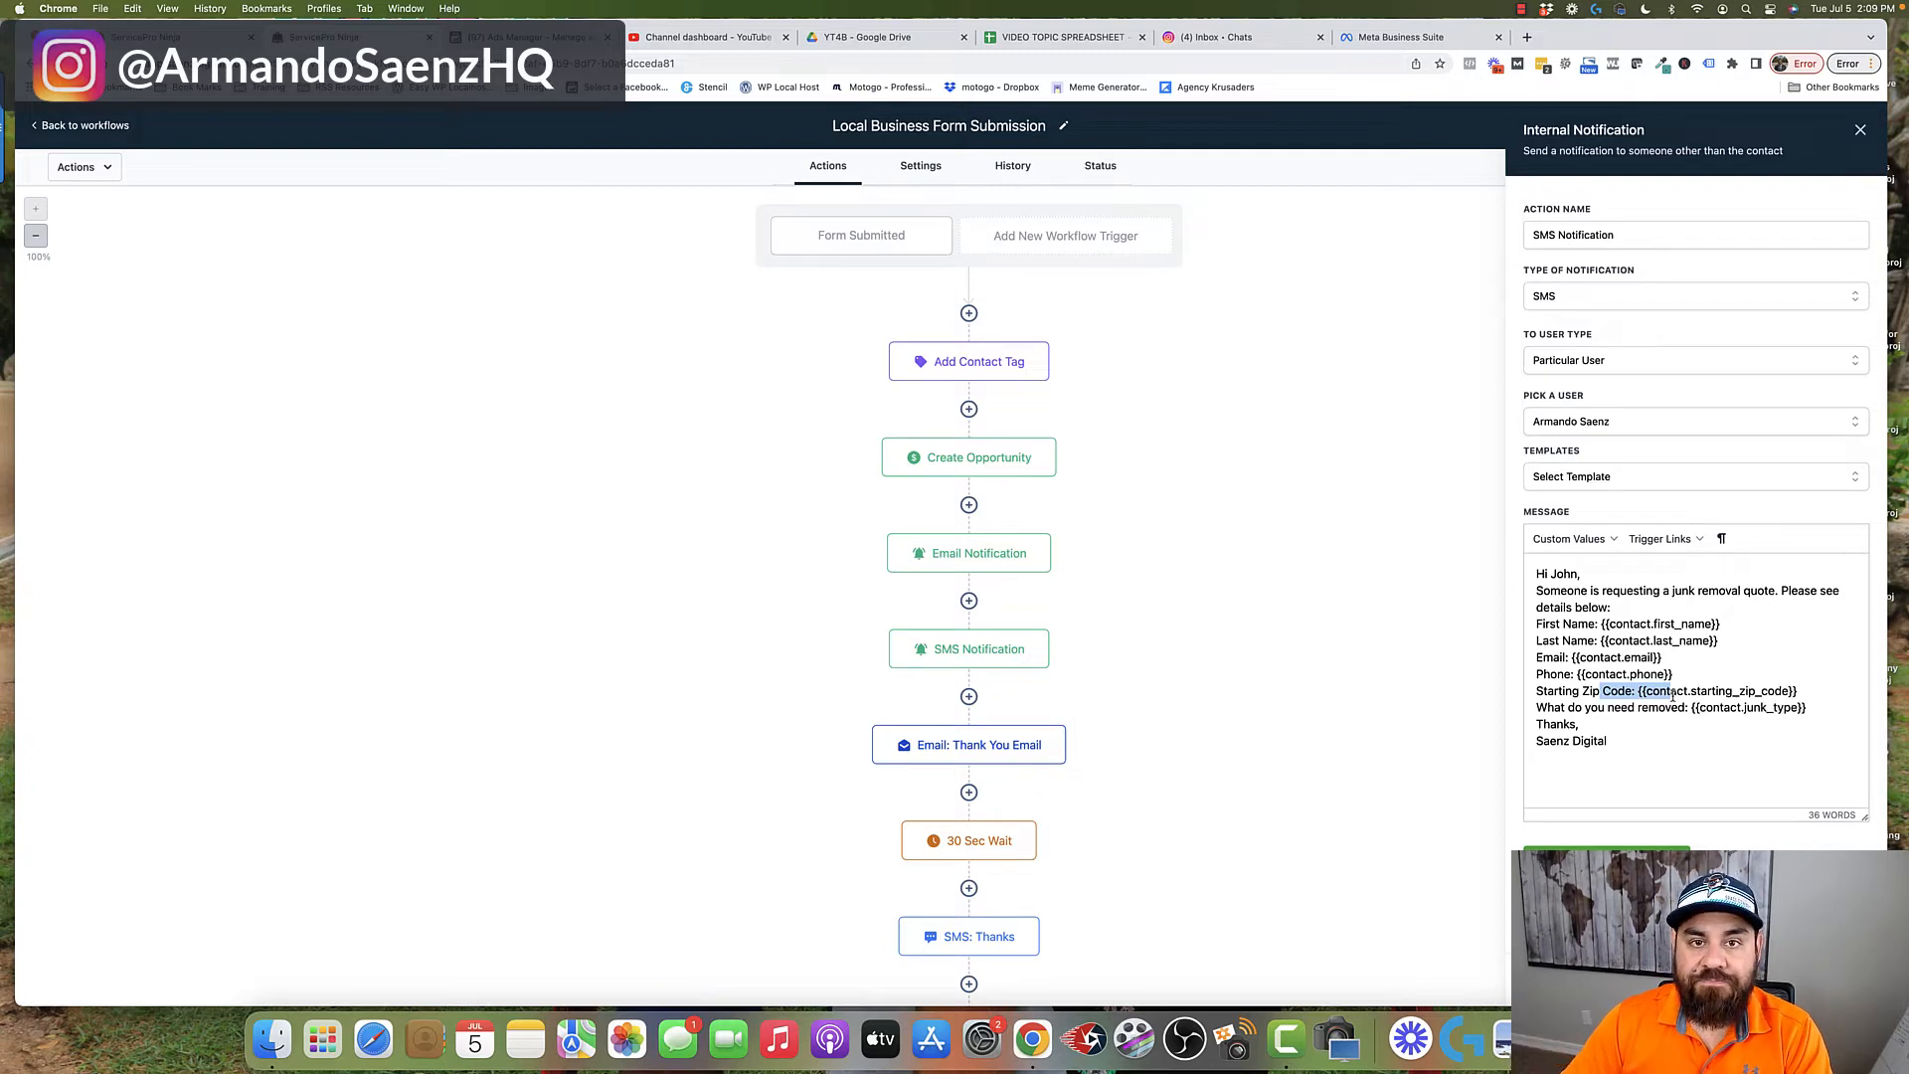
Review the messages of the Thank You Email action and the SMS: Thanks action sent to the contact
{"action": "scroll", "coordinate": [1117, 684], "scroll_direction": "down", "scroll_amount": 2}
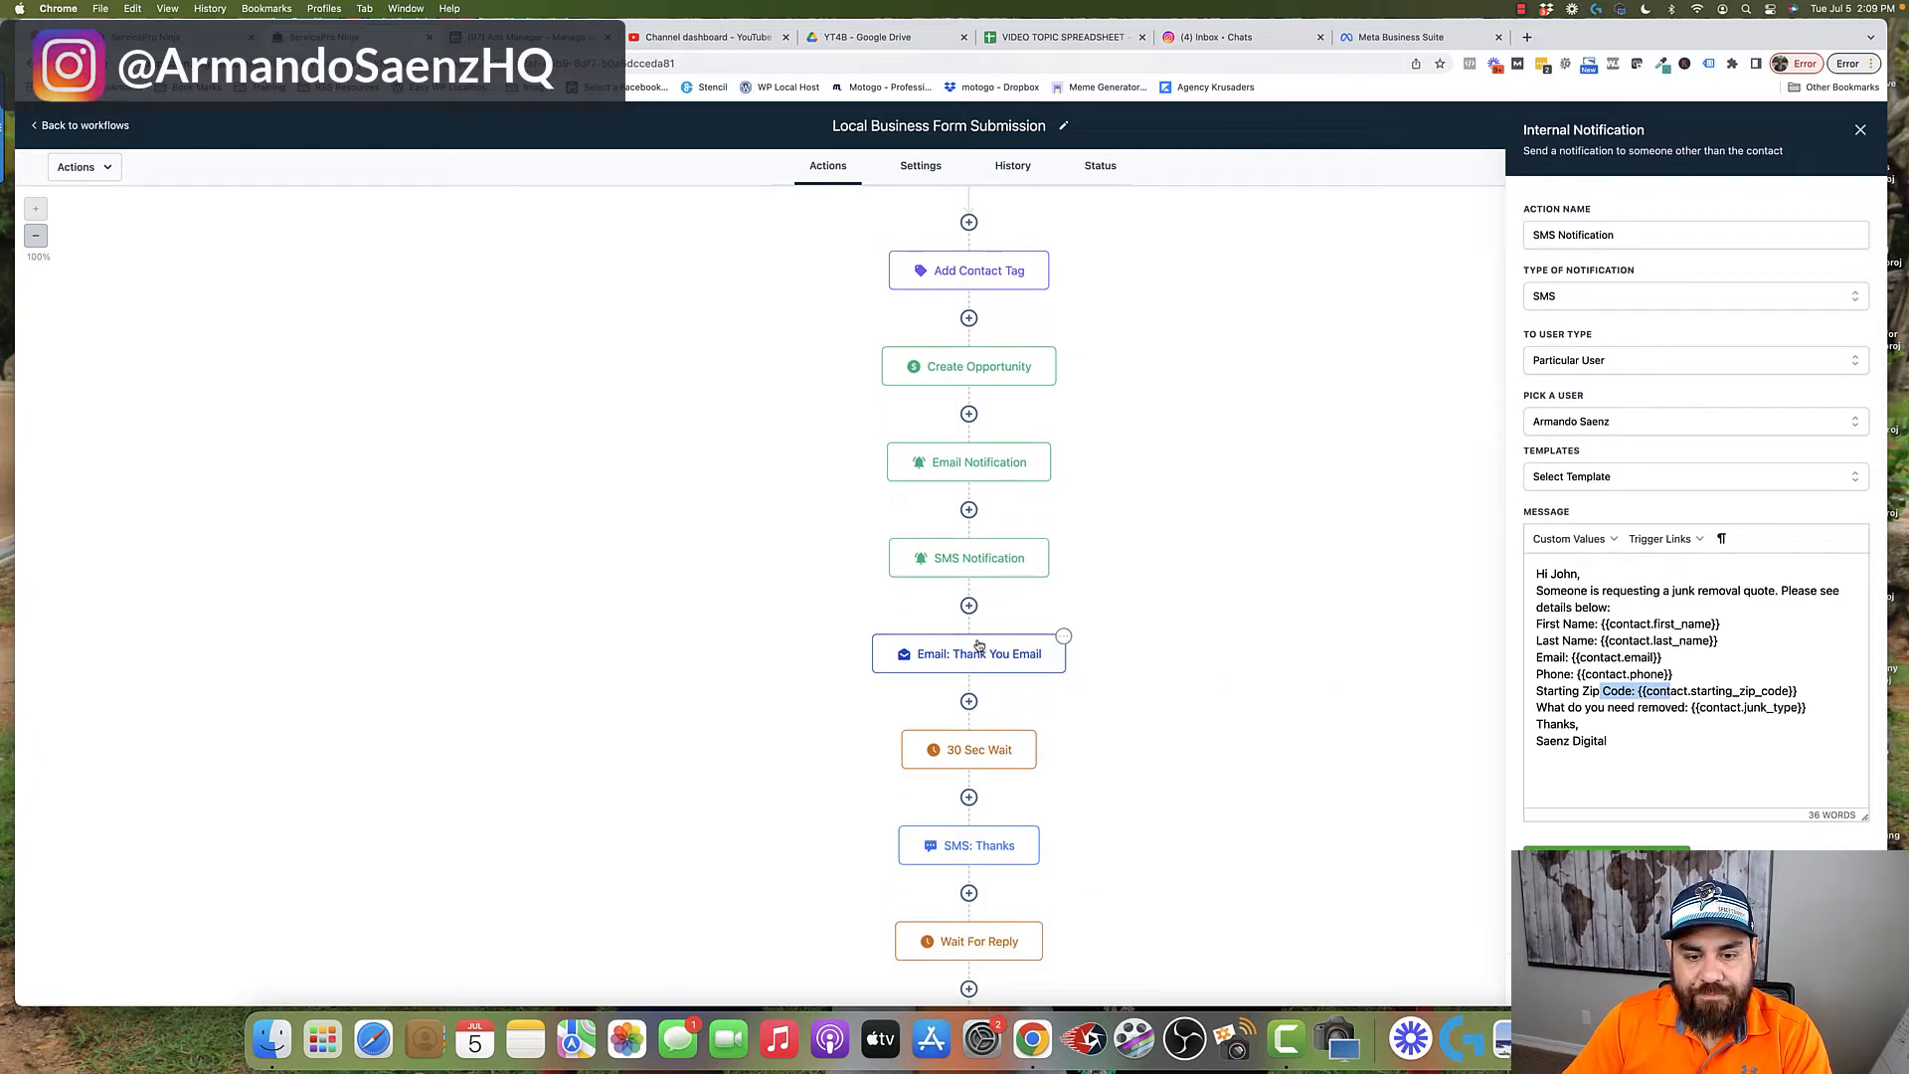
{"action": "left_click", "coordinate": [979, 654]}
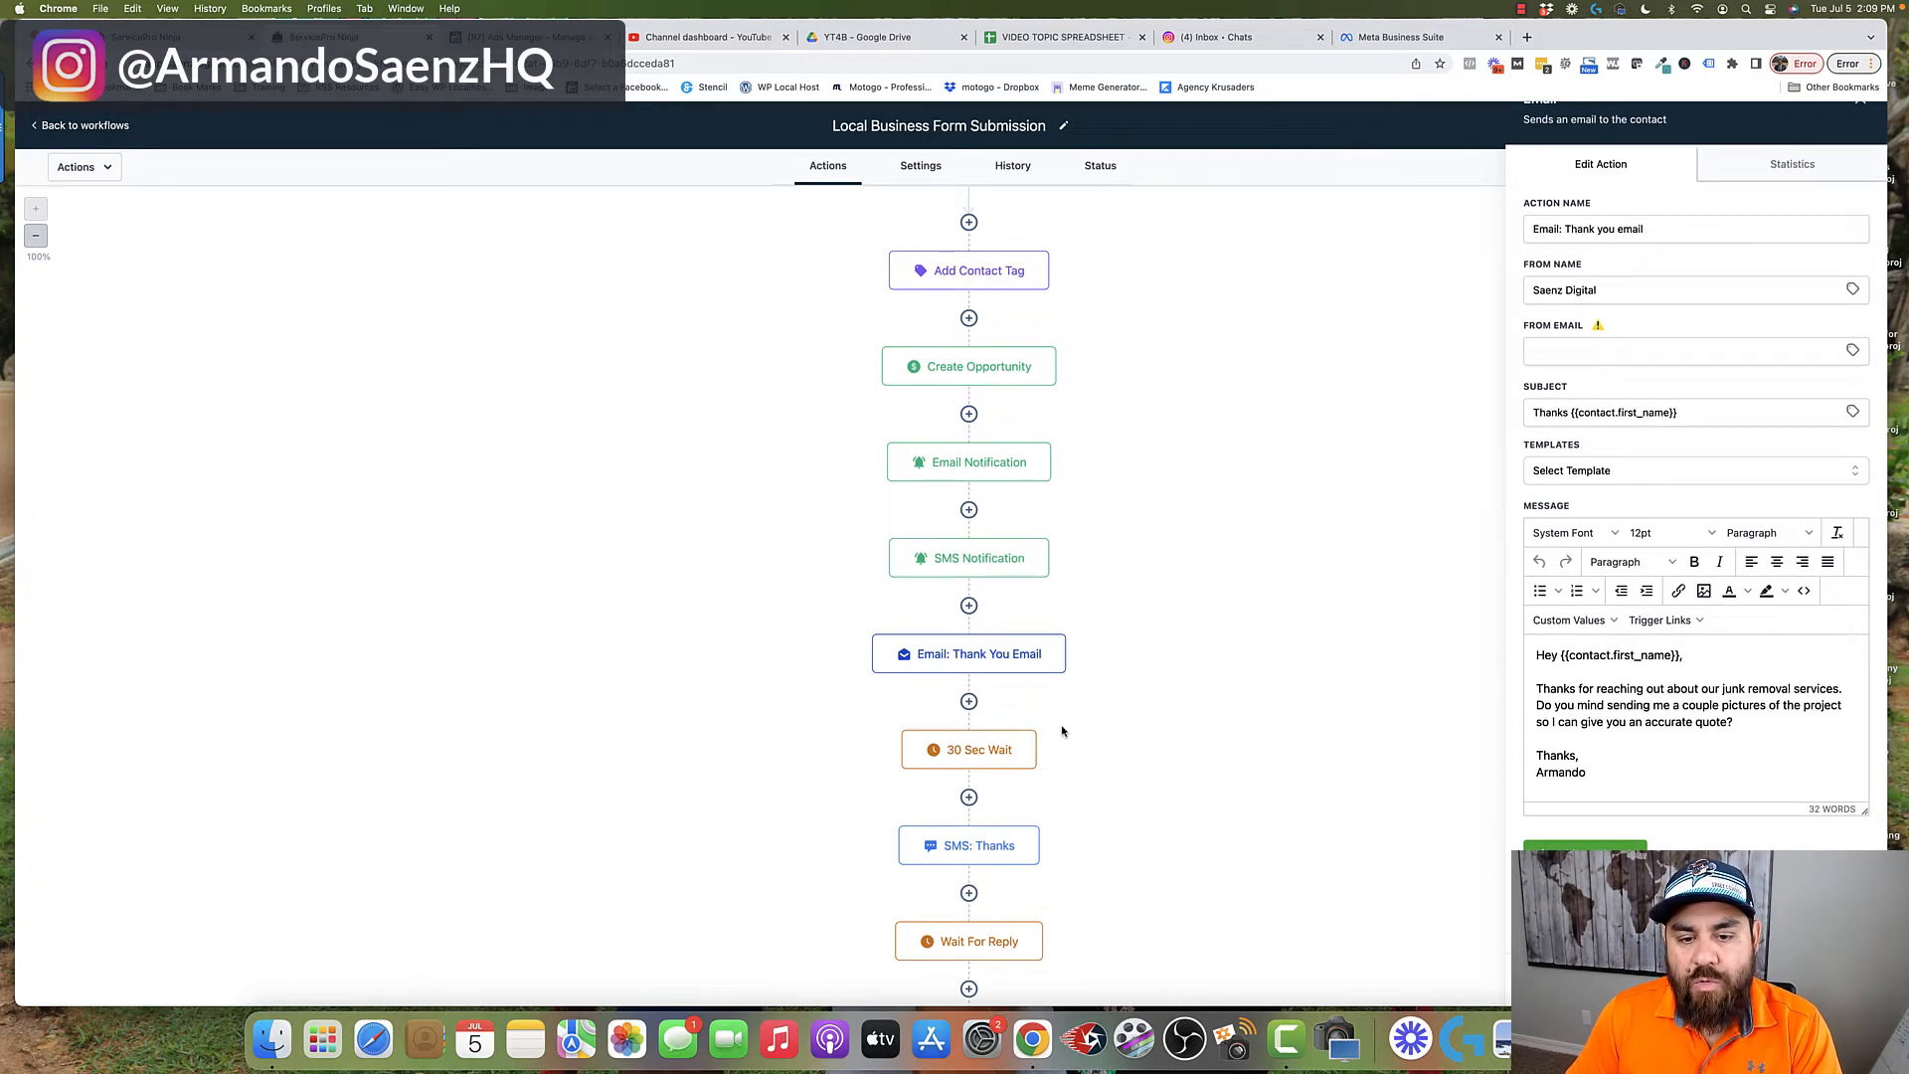
{"action": "scroll", "coordinate": [1001, 675], "scroll_direction": "down", "scroll_amount": 4}
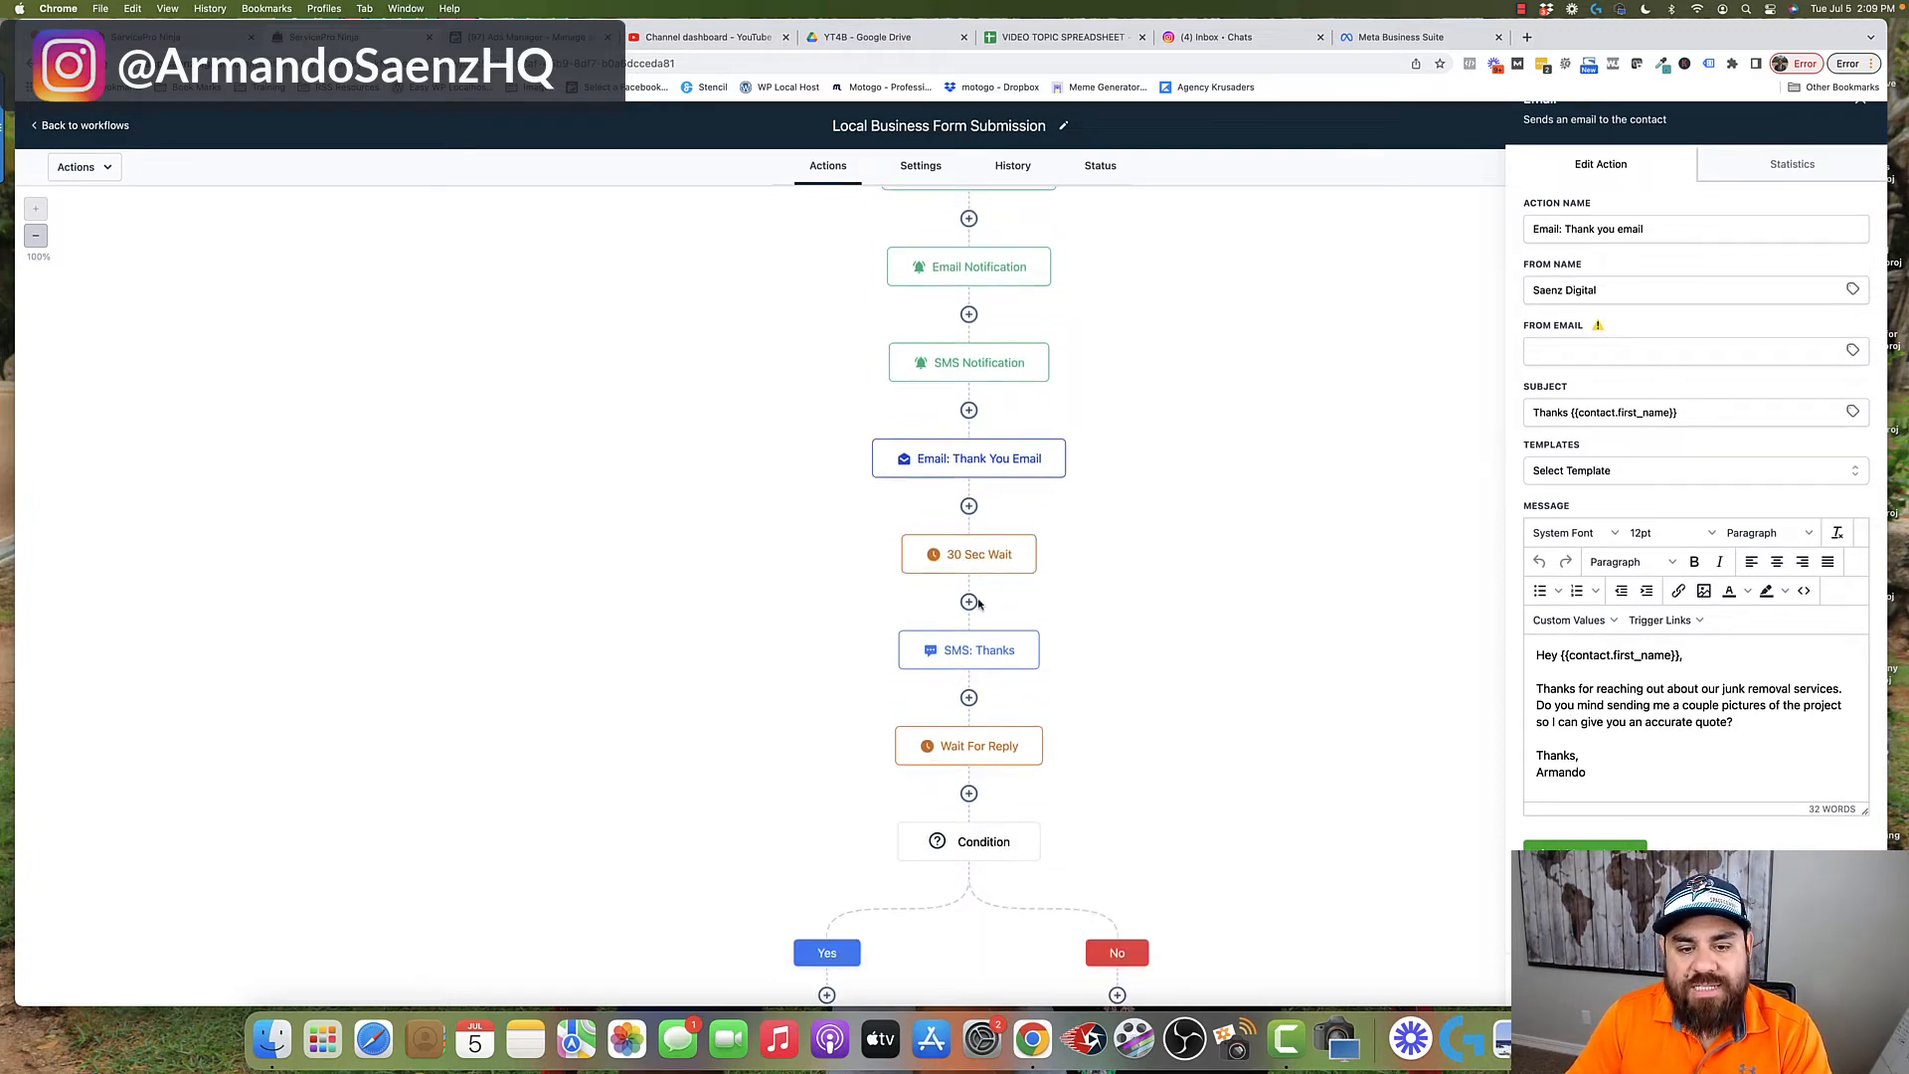
{"action": "left_click", "coordinate": [973, 652]}
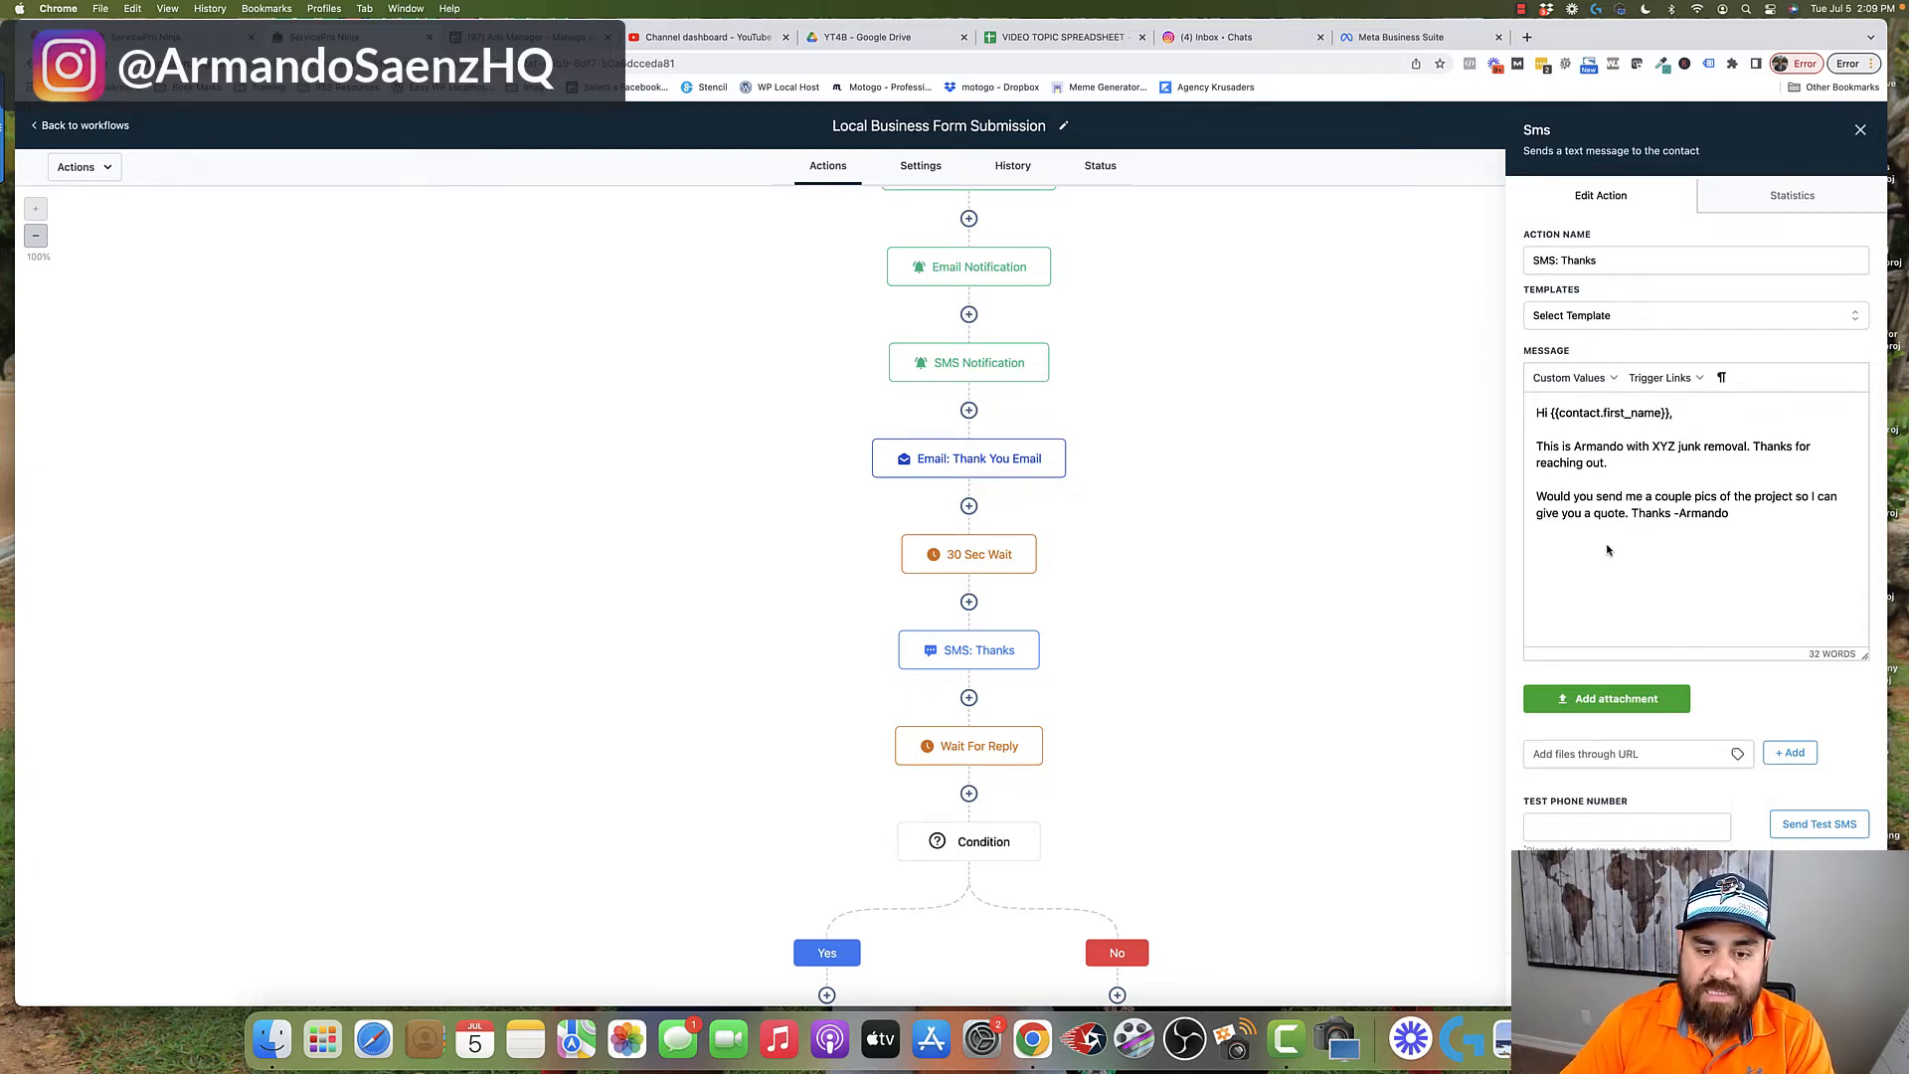
Review the settings of the Wait For Reply action that follows the thank-you text message
{"action": "scroll", "coordinate": [977, 546], "scroll_direction": "down", "scroll_amount": 3}
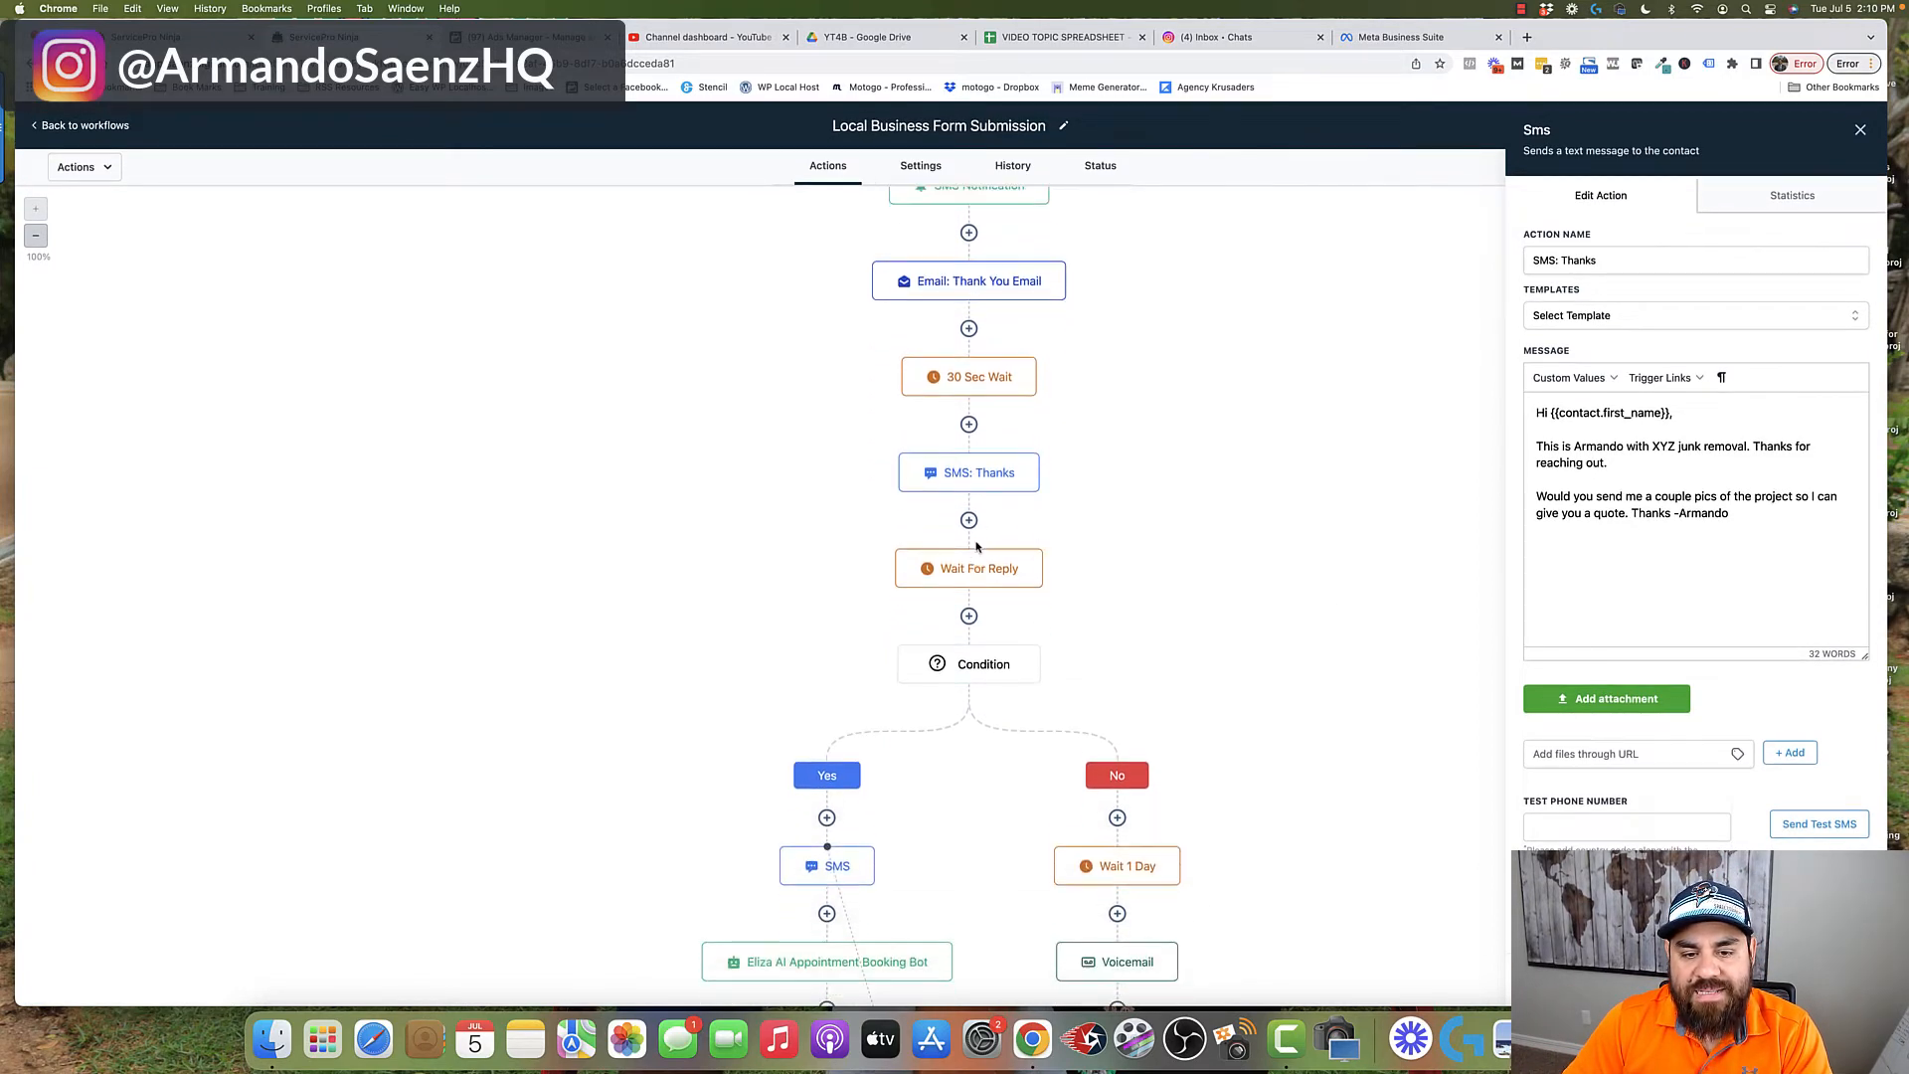
{"action": "scroll", "coordinate": [978, 537], "scroll_direction": "down", "scroll_amount": 1}
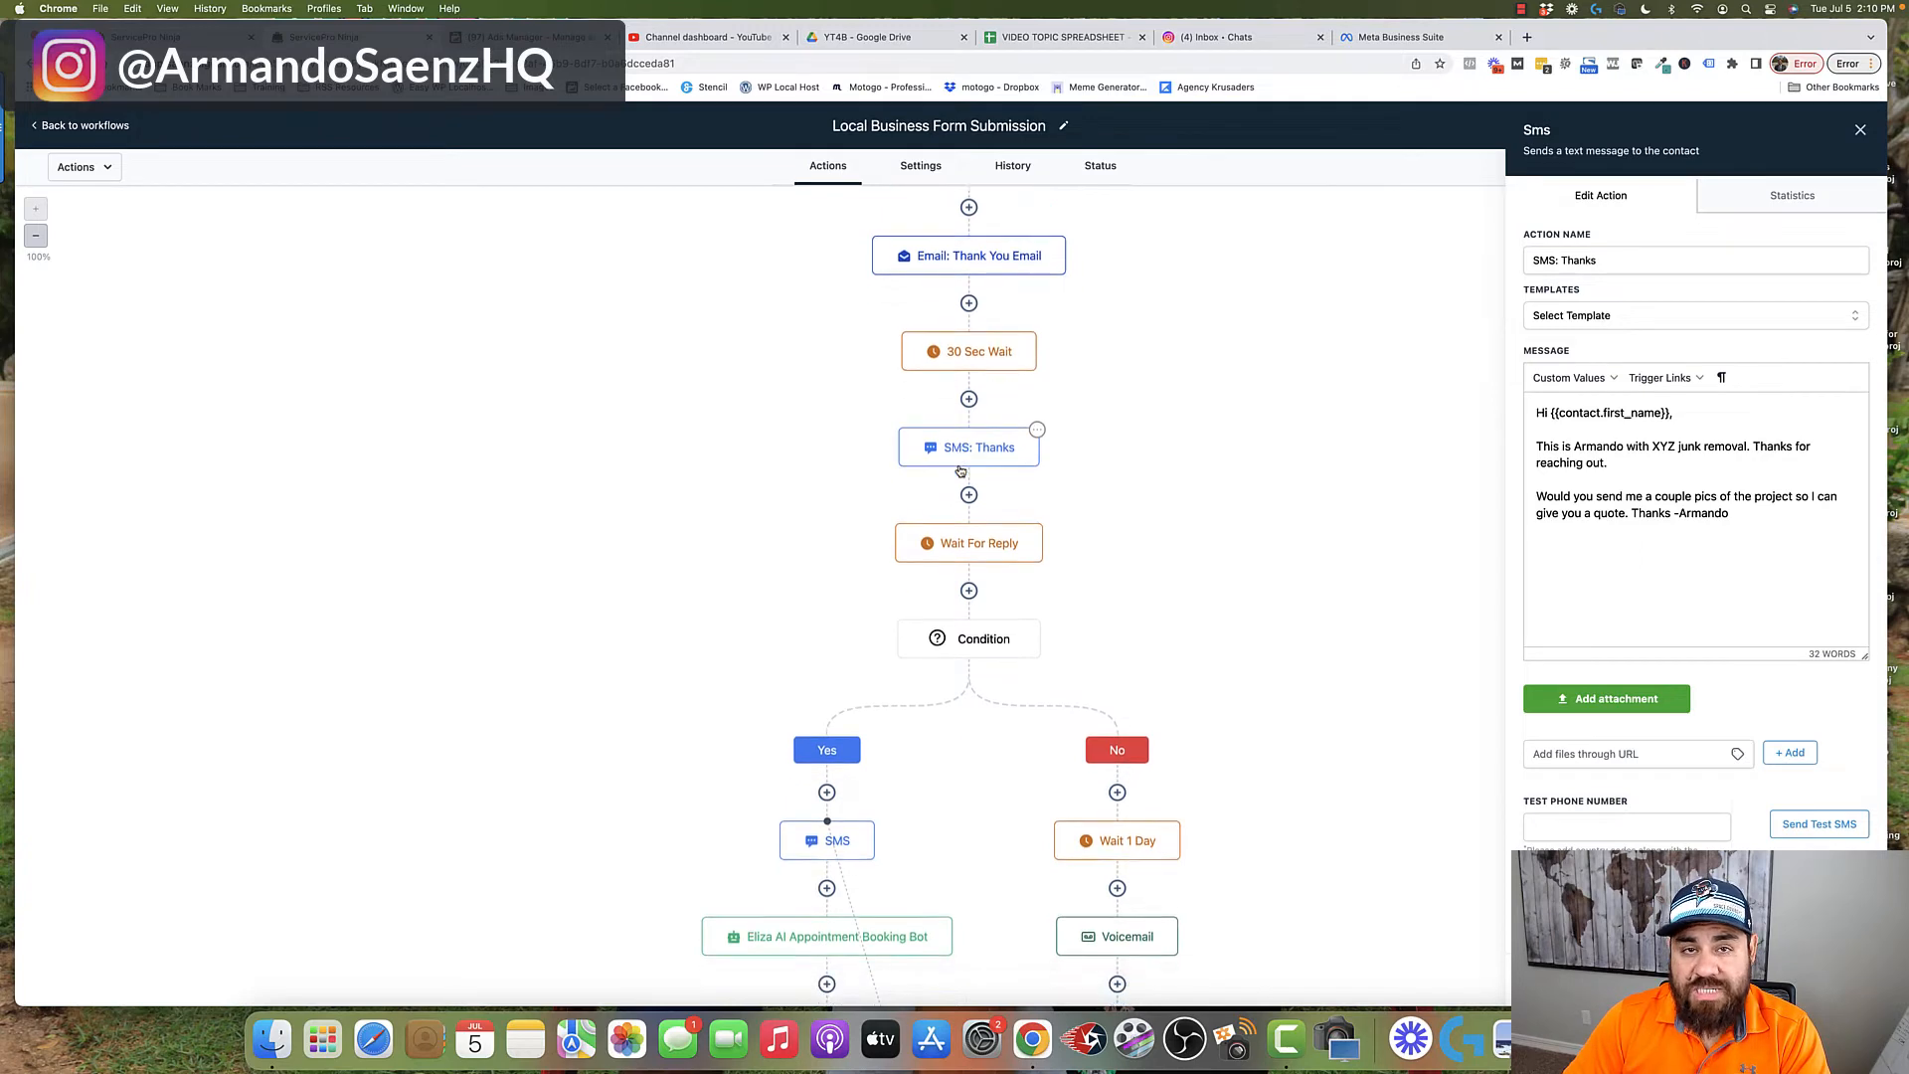
{"action": "left_click", "coordinate": [980, 527]}
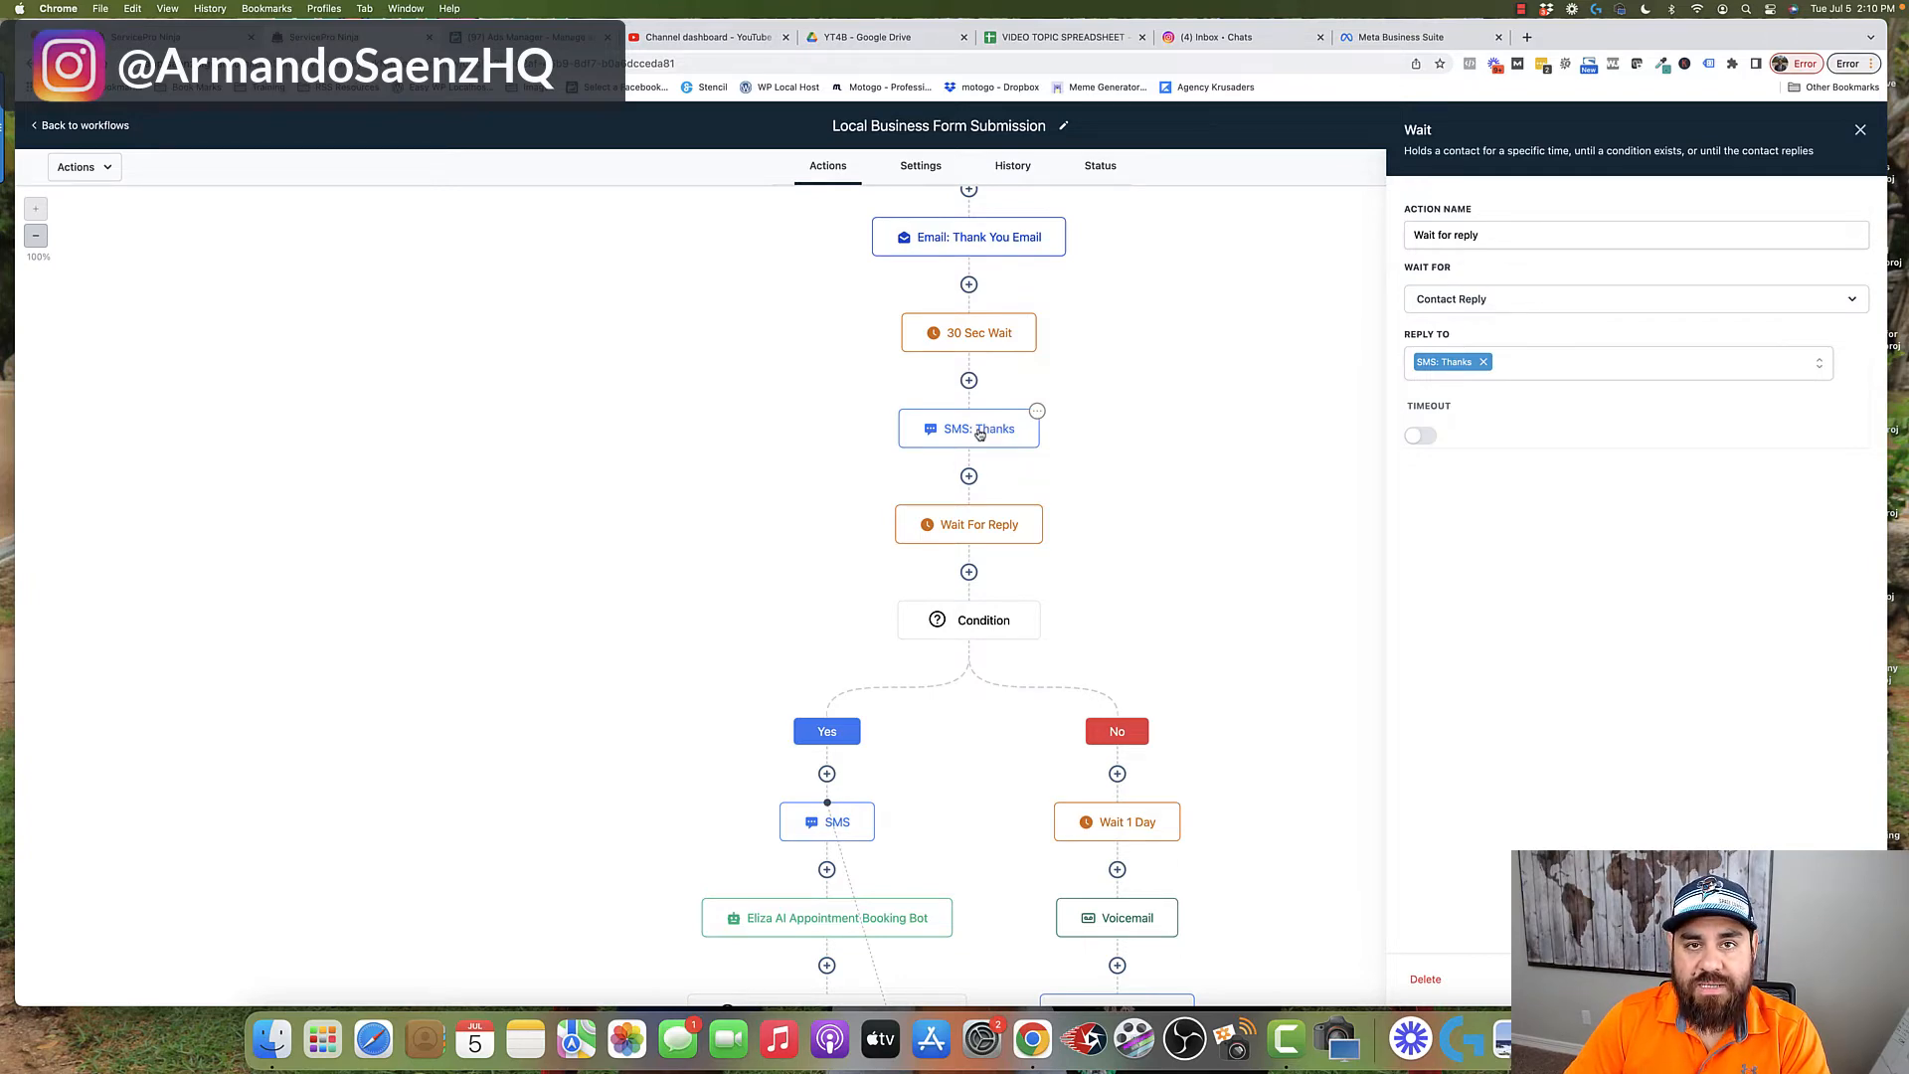
Examine the condition's Yes branch, including the SMS message, the Eliza AI Appointment Booking Bot settings and the bot outcome branches
{"action": "scroll", "coordinate": [1168, 490], "scroll_direction": "down", "scroll_amount": 5}
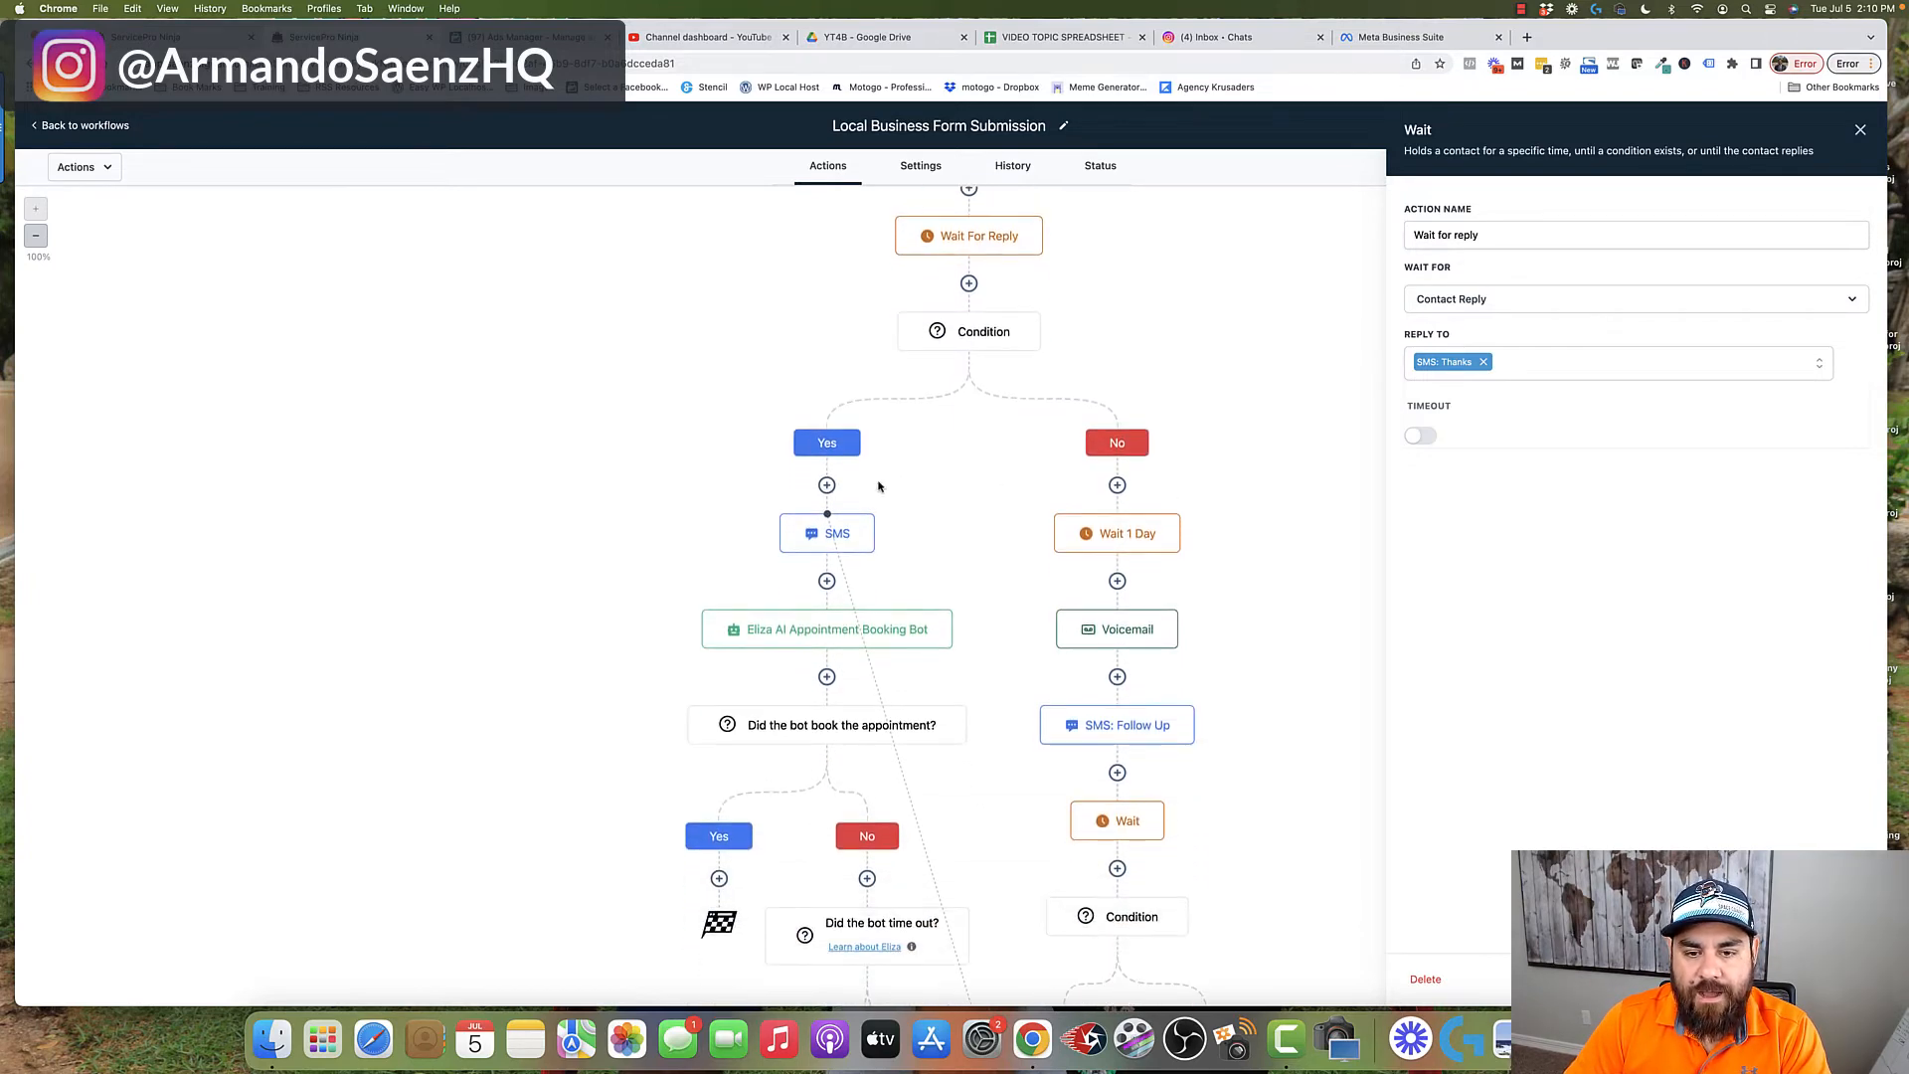
{"action": "left_click", "coordinate": [831, 537]}
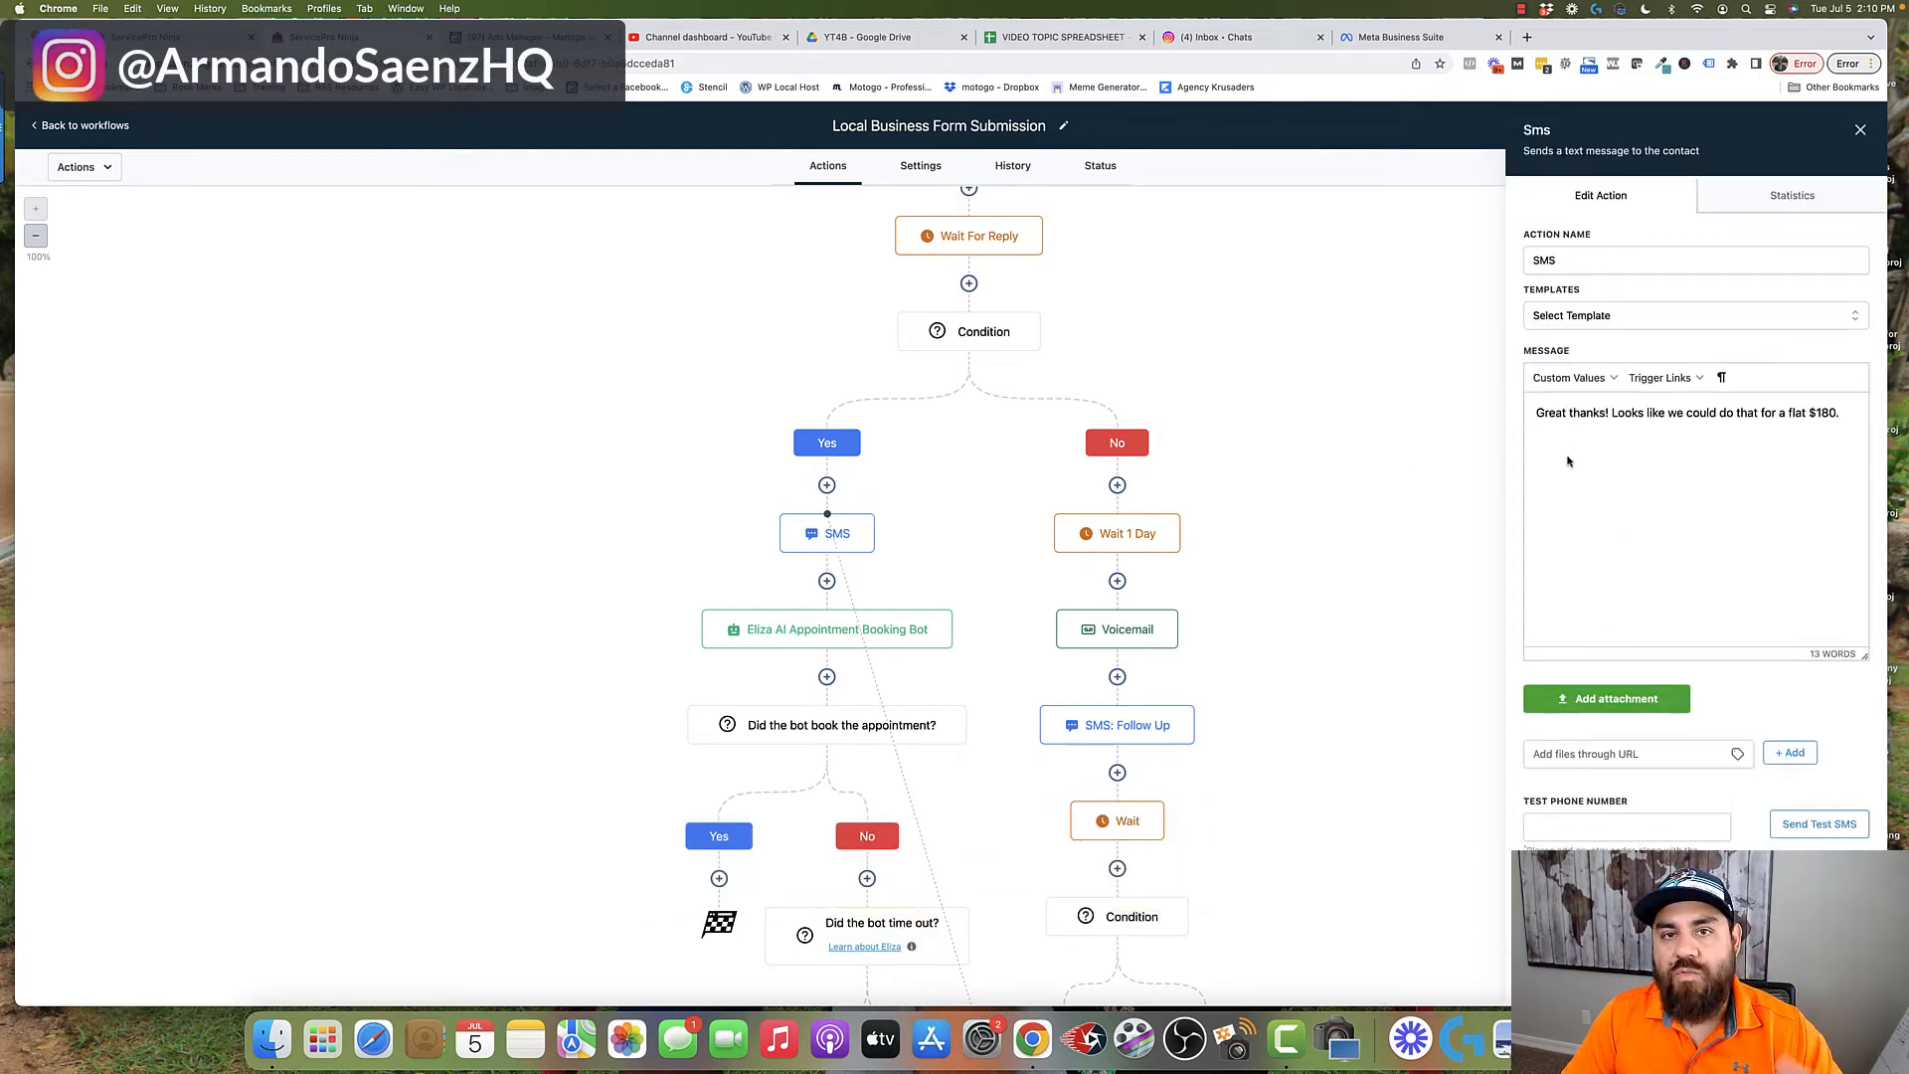
{"action": "left_click", "coordinate": [864, 634]}
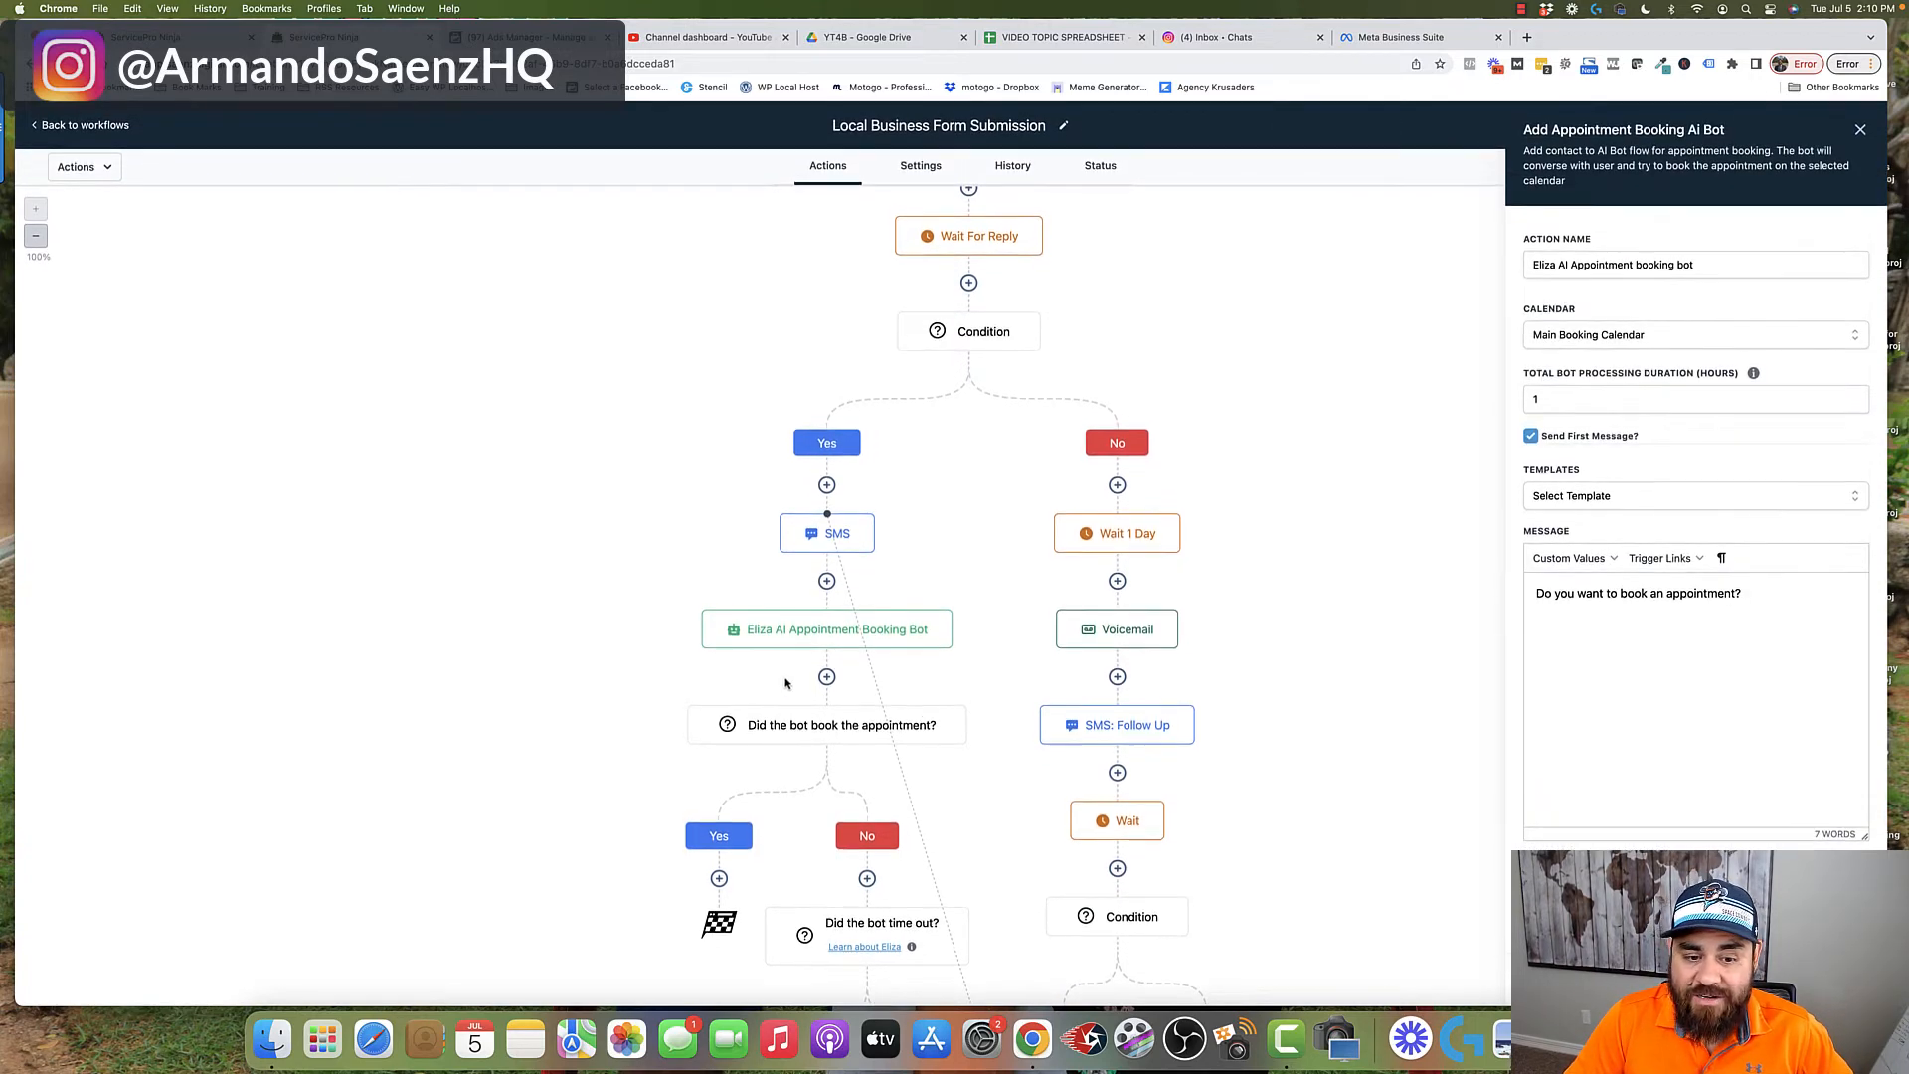
{"action": "scroll", "coordinate": [785, 683], "scroll_direction": "down", "scroll_amount": 5}
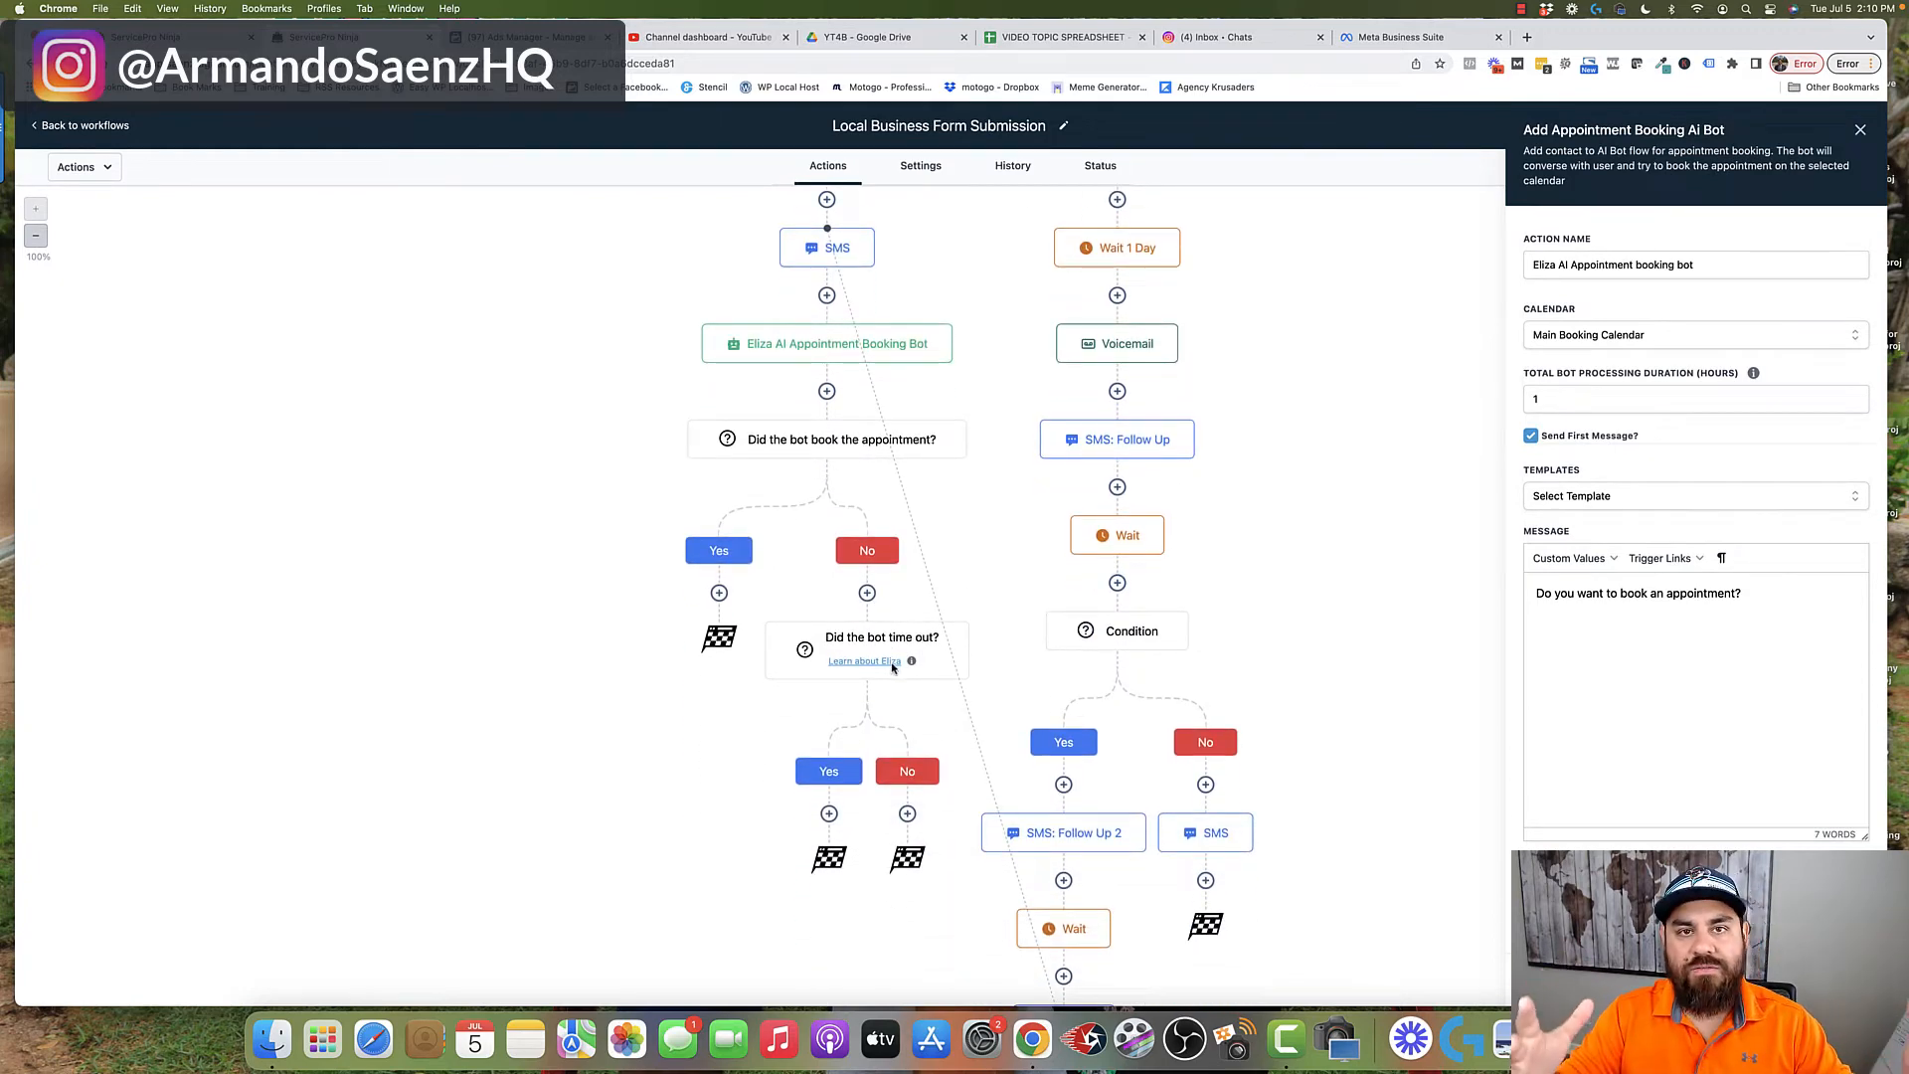
{"action": "scroll", "coordinate": [917, 727], "scroll_direction": "down", "scroll_amount": 2}
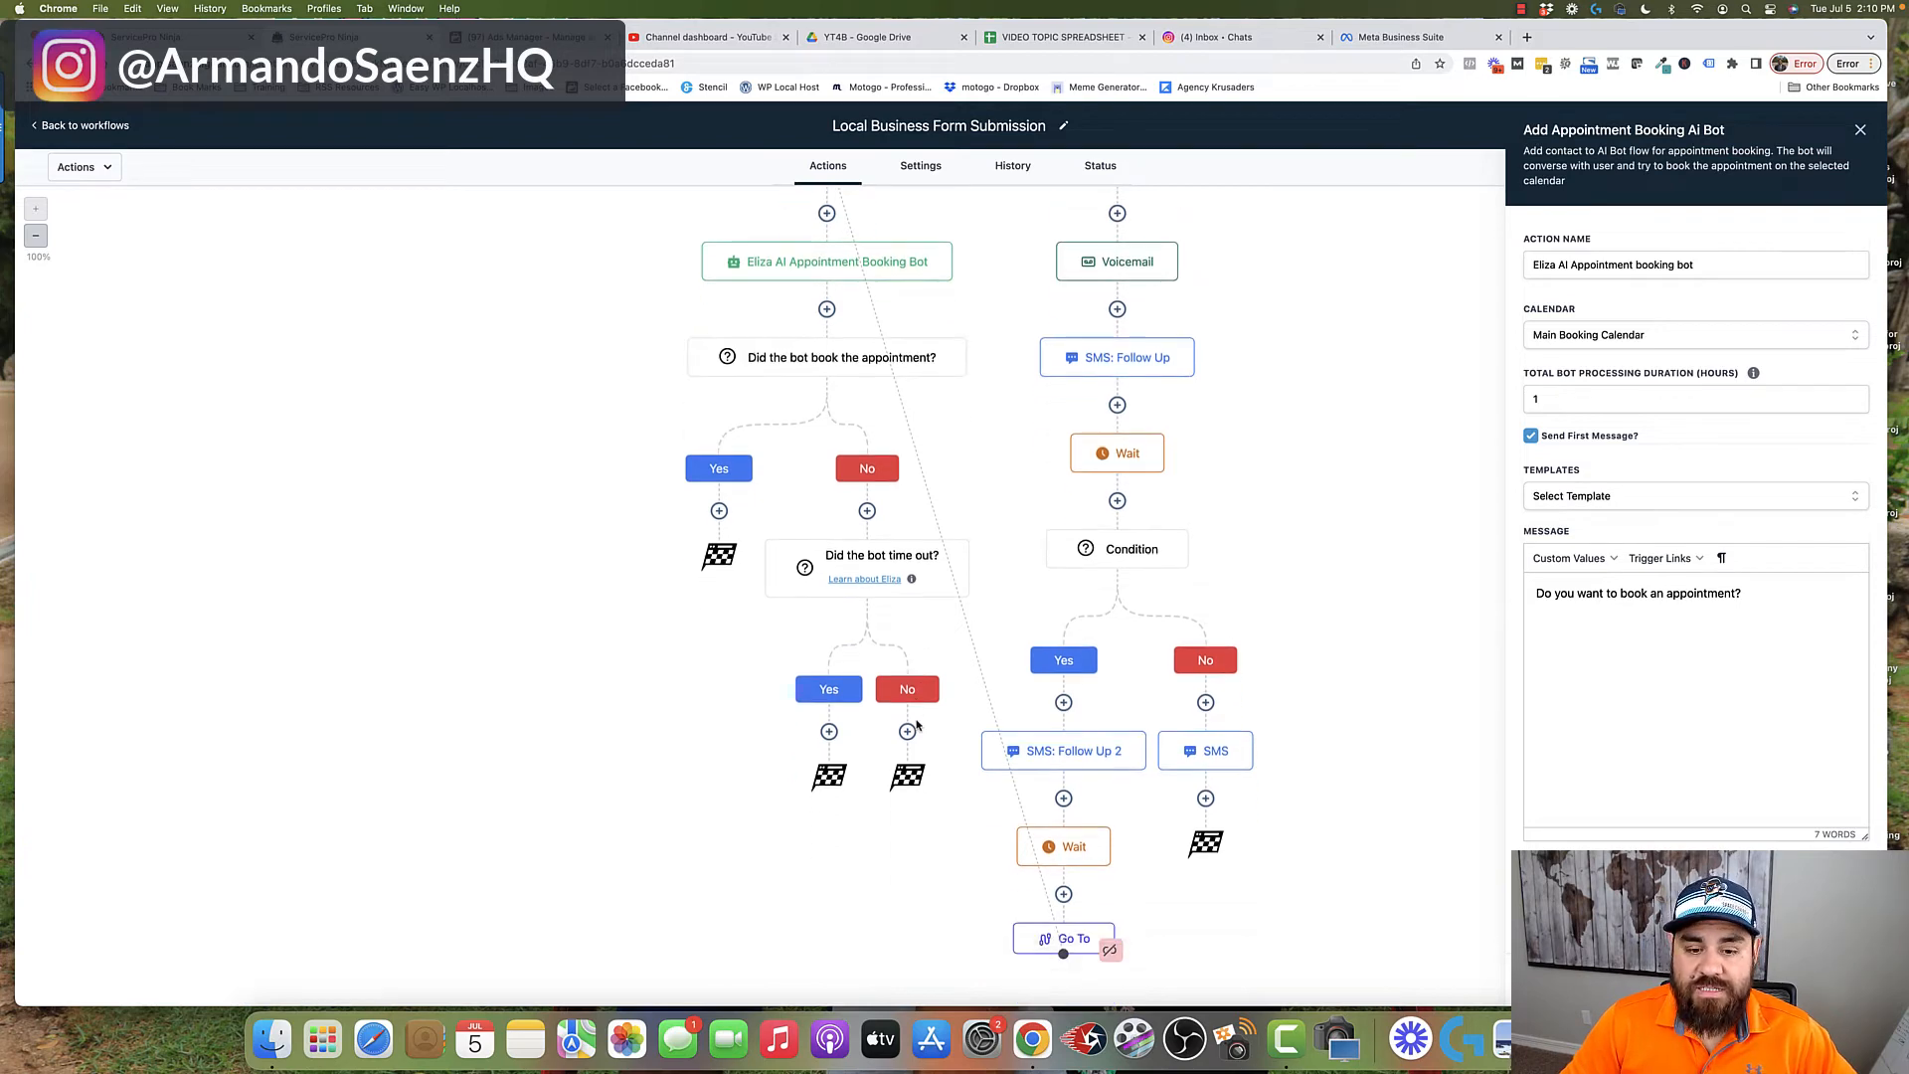
Review the Wait 1 Day and Voicemail actions in the No branch of the condition after Wait For Reply
{"action": "scroll", "coordinate": [917, 727], "scroll_direction": "up", "scroll_amount": 10}
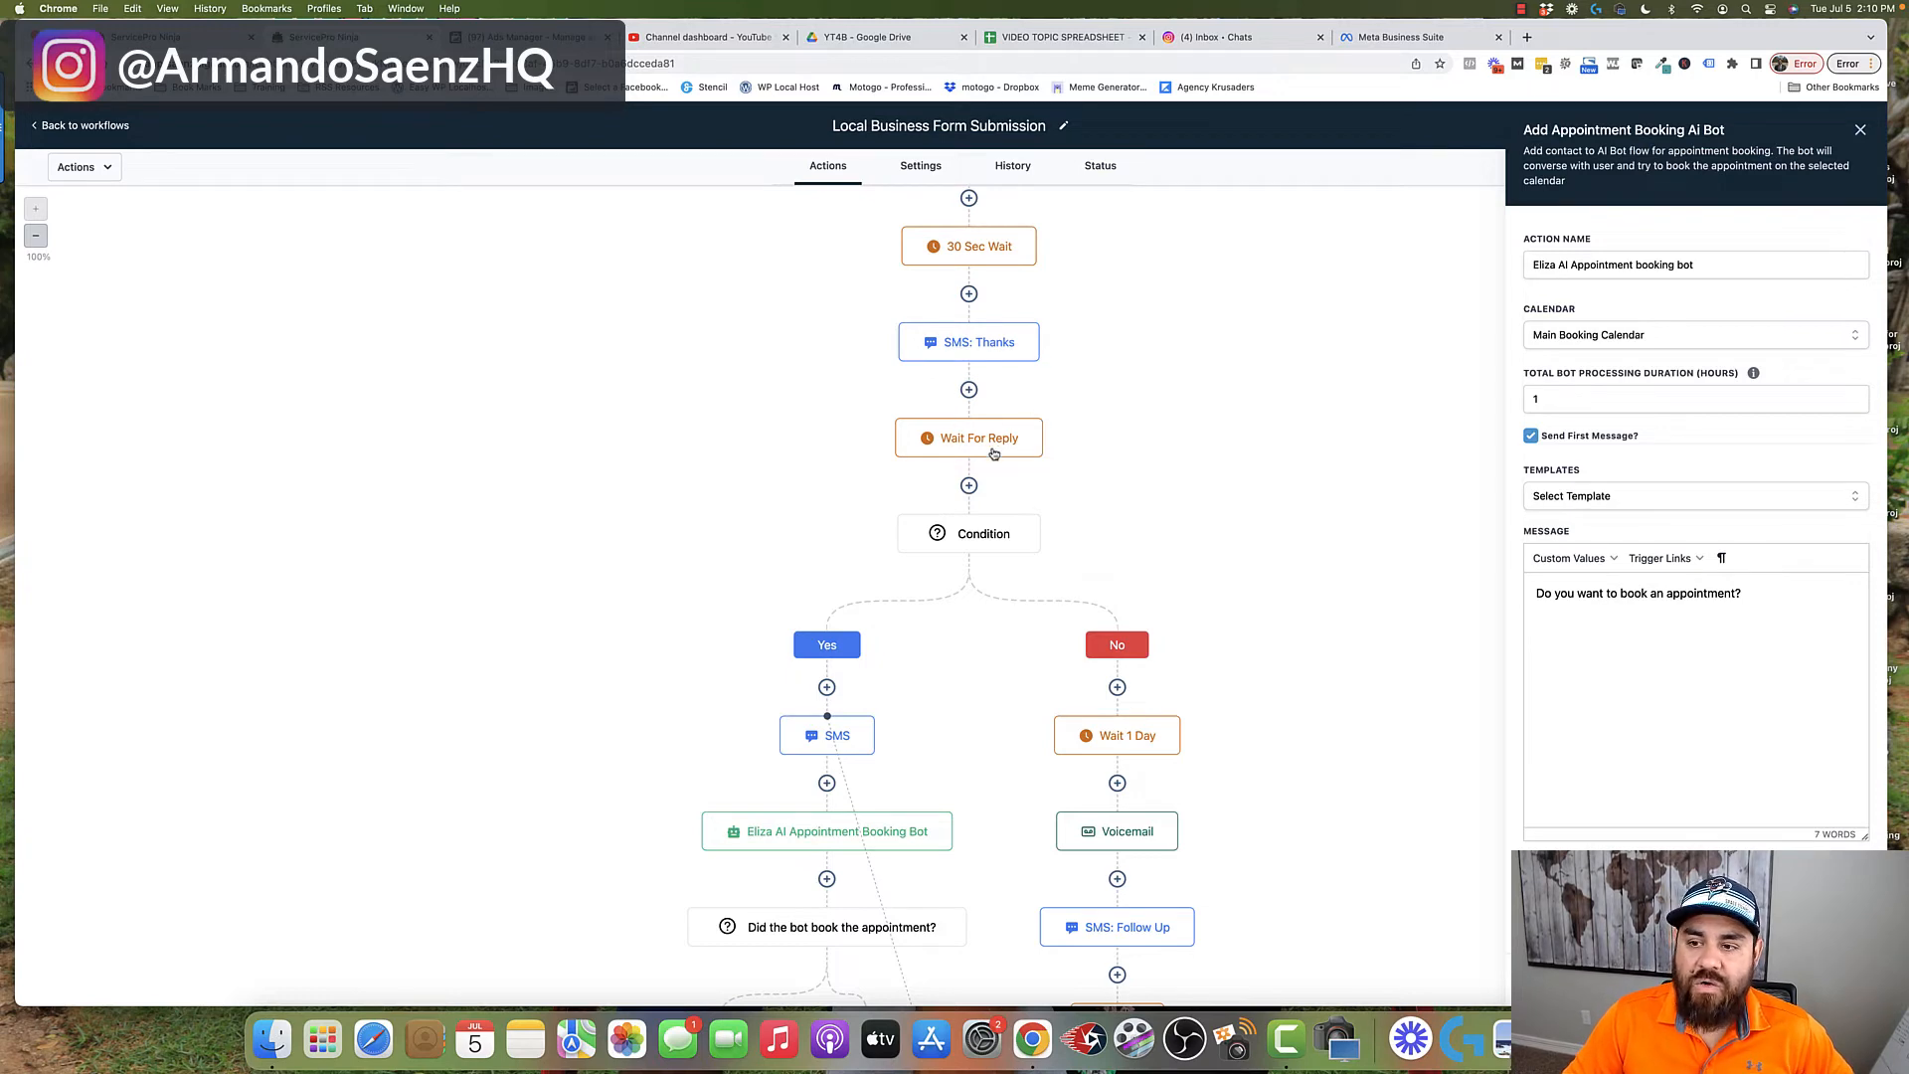
{"action": "scroll", "coordinate": [1131, 660], "scroll_direction": "down", "scroll_amount": 2}
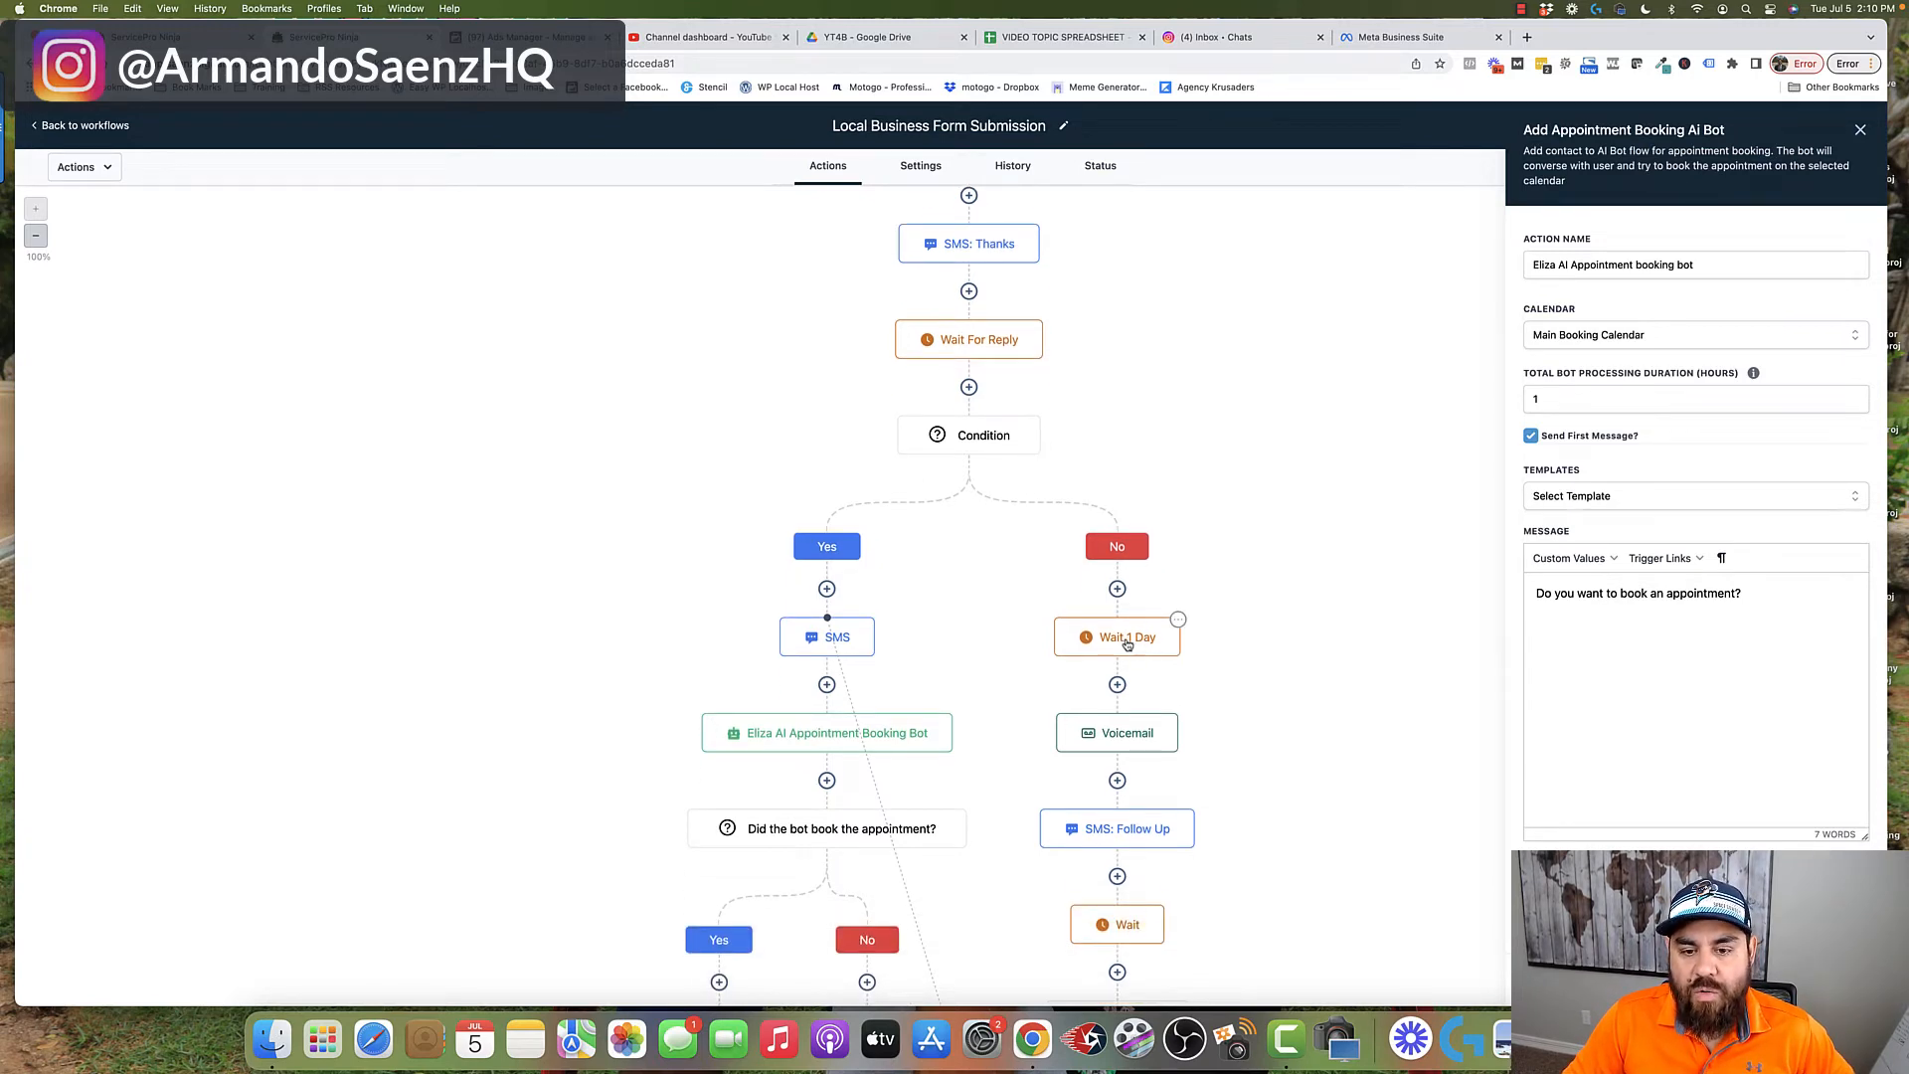
{"action": "left_click", "coordinate": [1128, 642]}
{"action": "left_click", "coordinate": [1146, 735]}
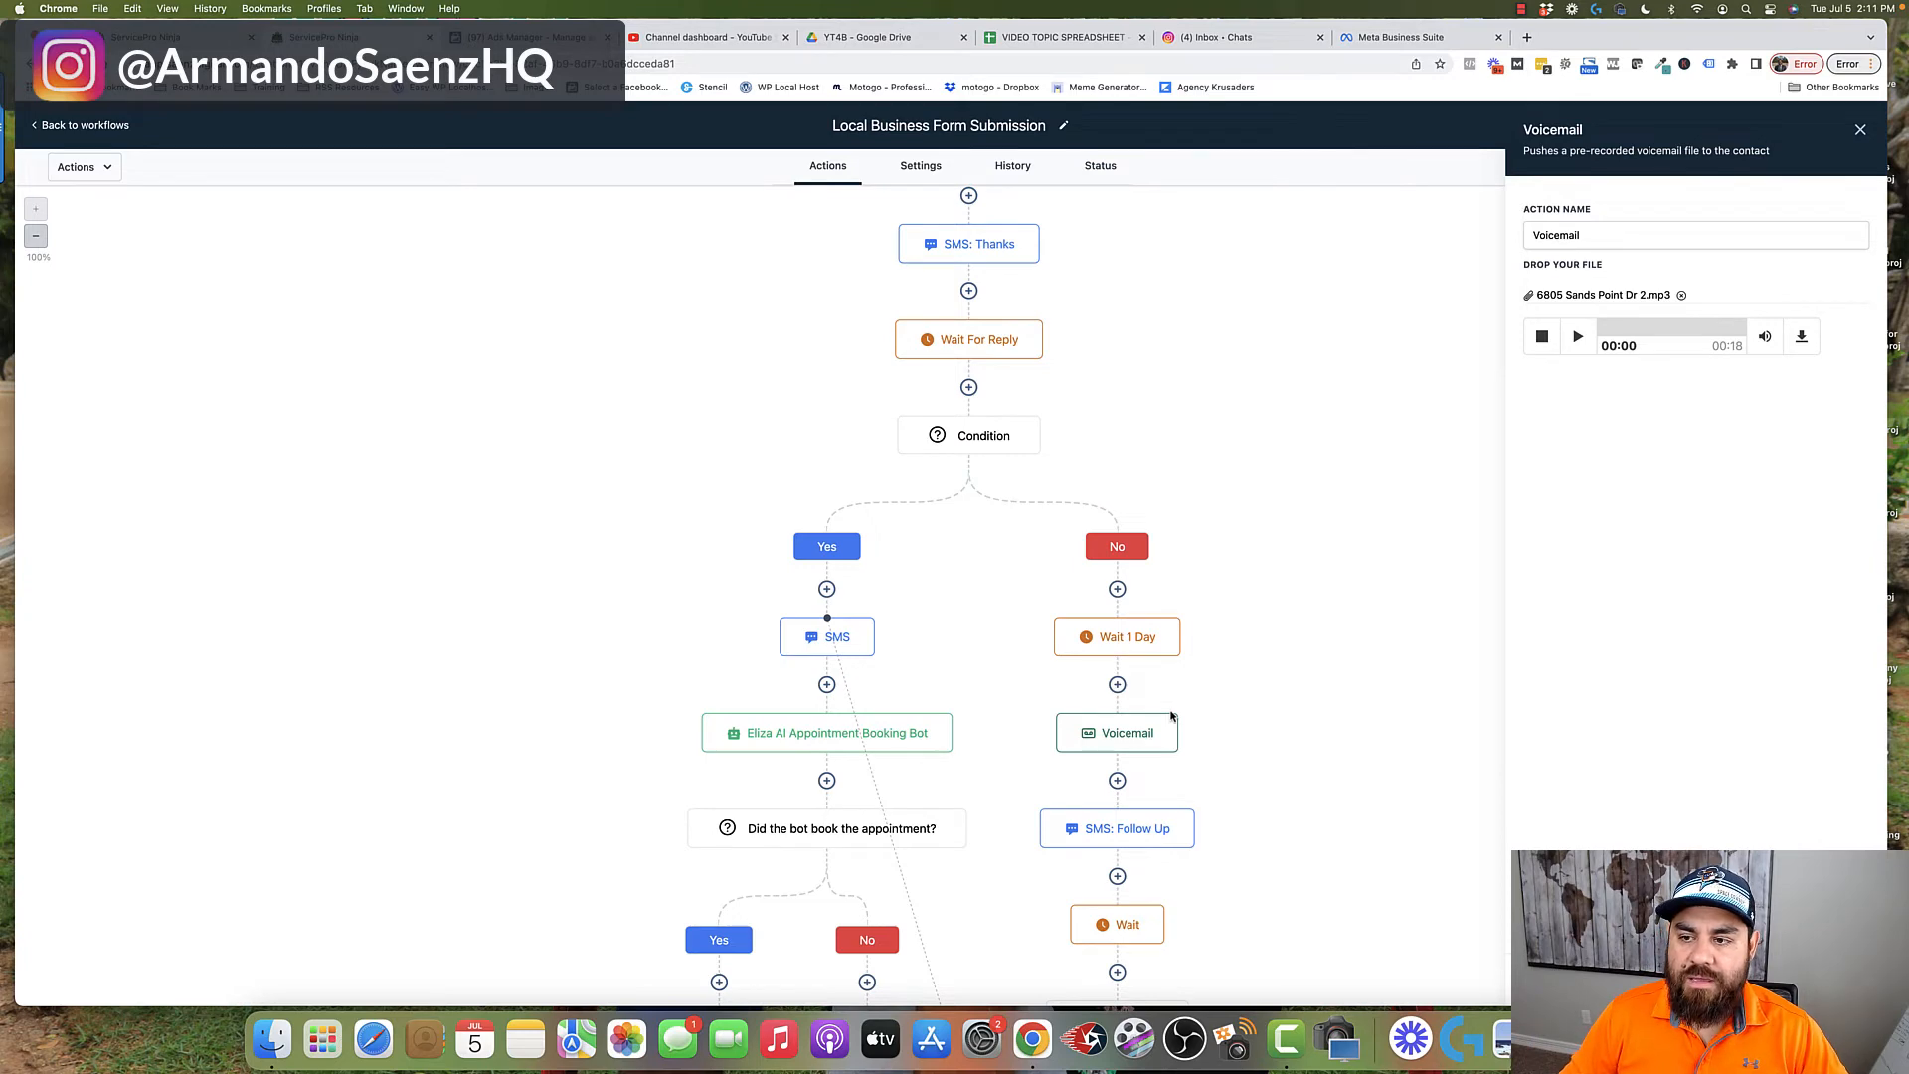
Review the SMS: Follow Up message and the settings of the Wait action that follows it
{"action": "scroll", "coordinate": [1171, 716], "scroll_direction": "down", "scroll_amount": 3}
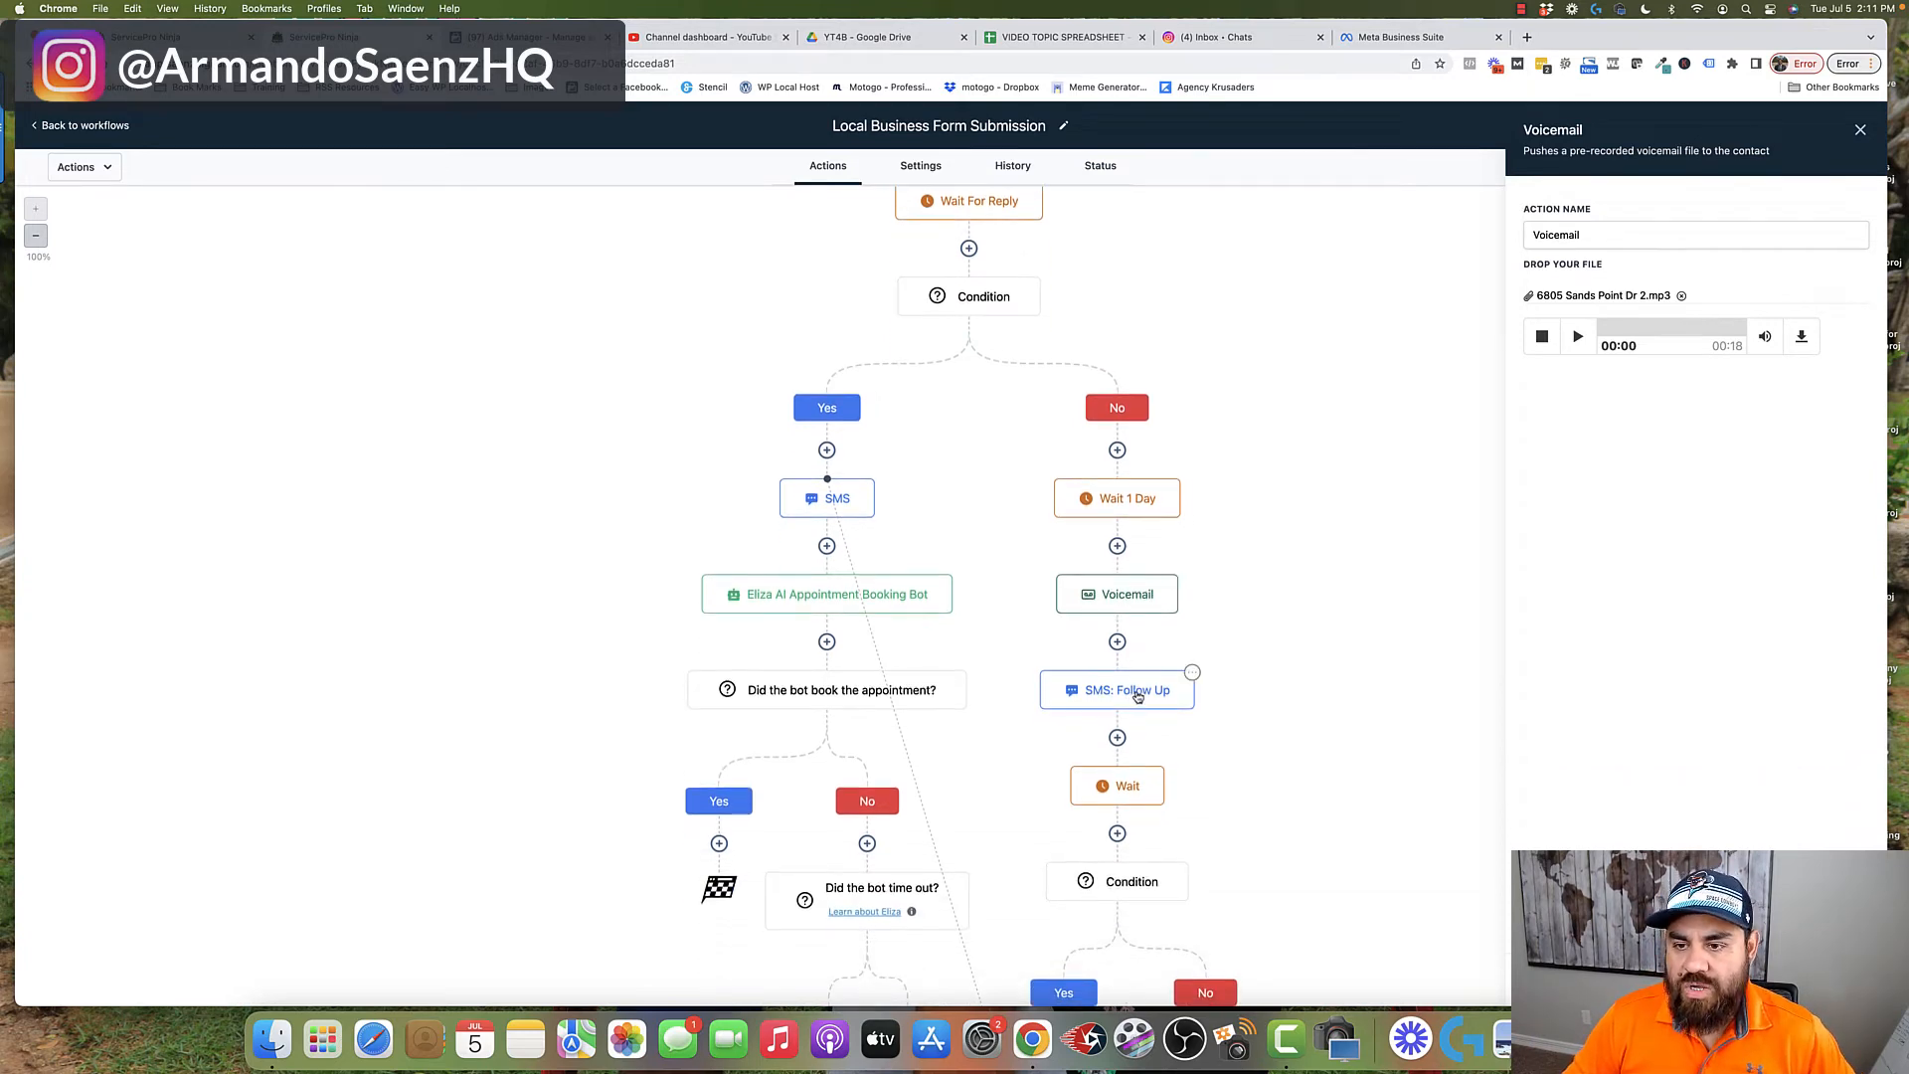
{"action": "left_click", "coordinate": [1139, 697]}
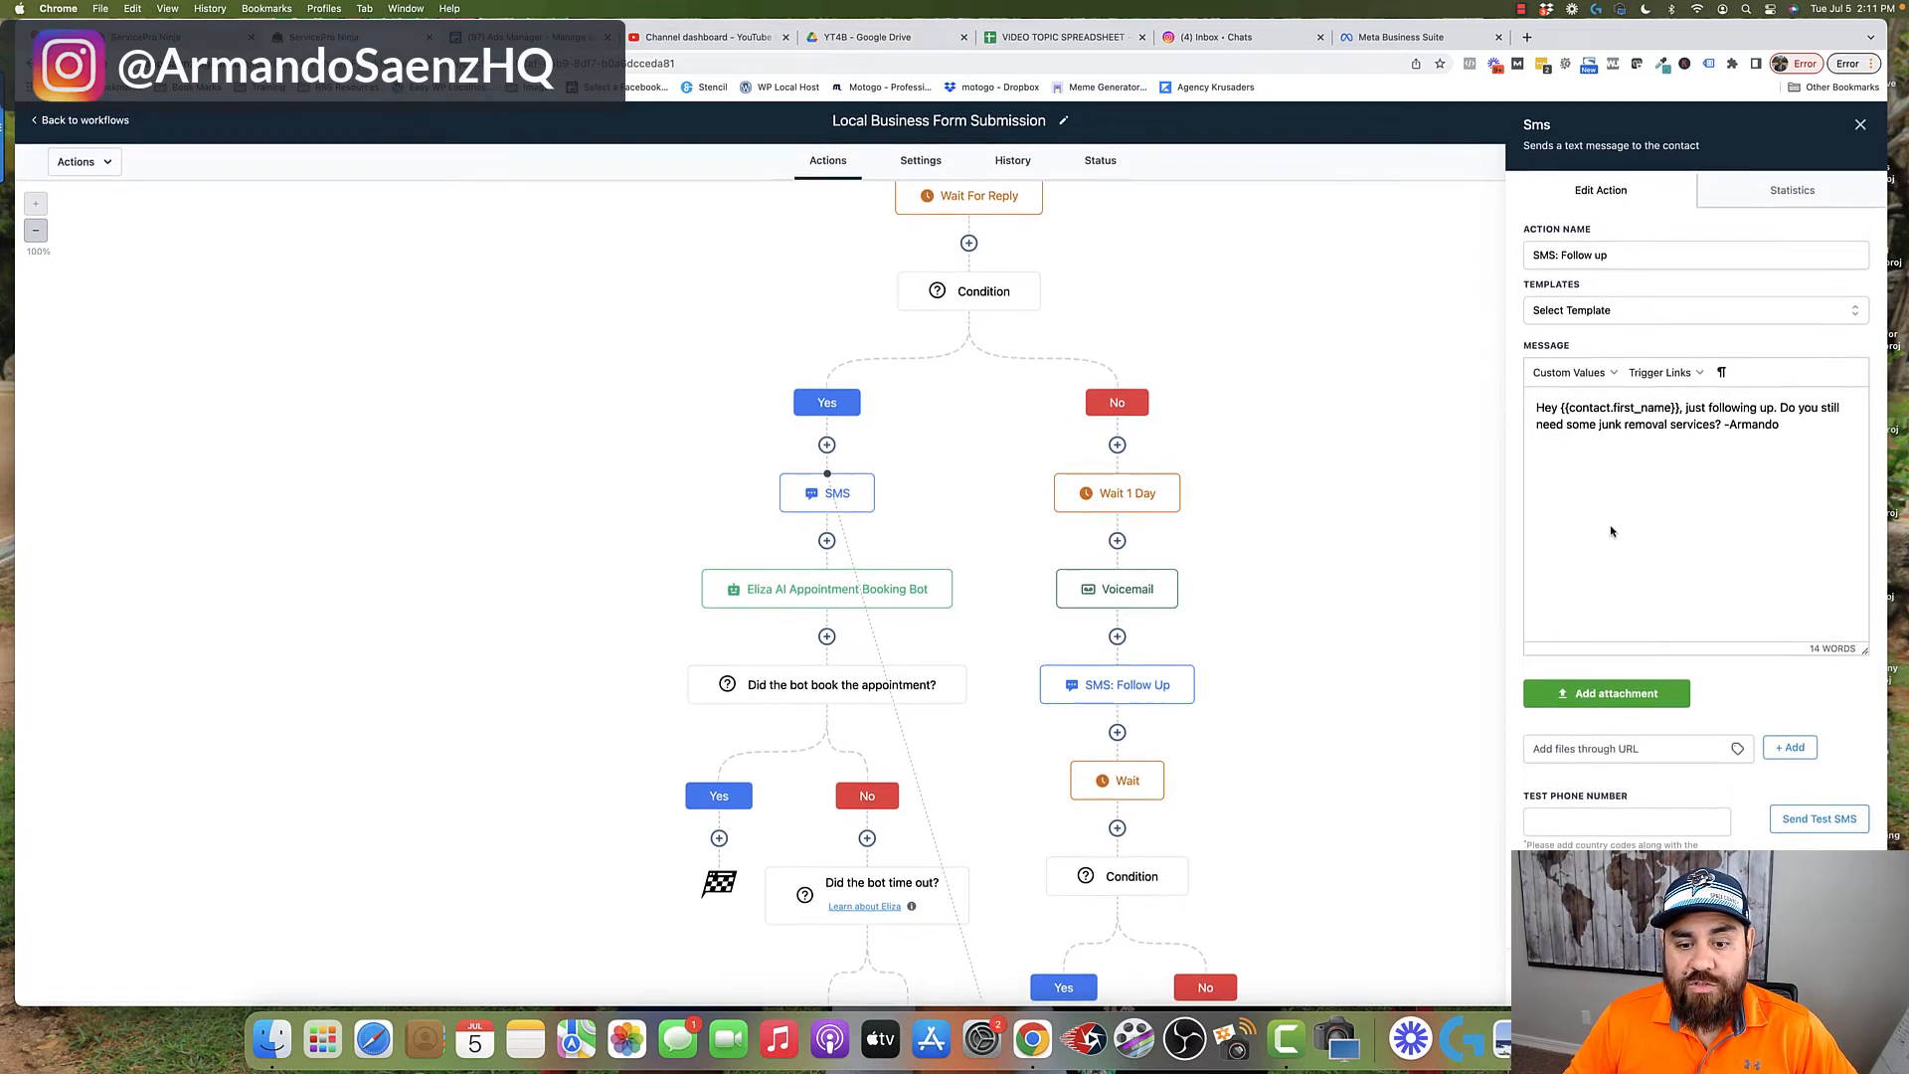
{"action": "scroll", "coordinate": [1184, 671], "scroll_direction": "down", "scroll_amount": 2}
{"action": "left_click", "coordinate": [1124, 686]}
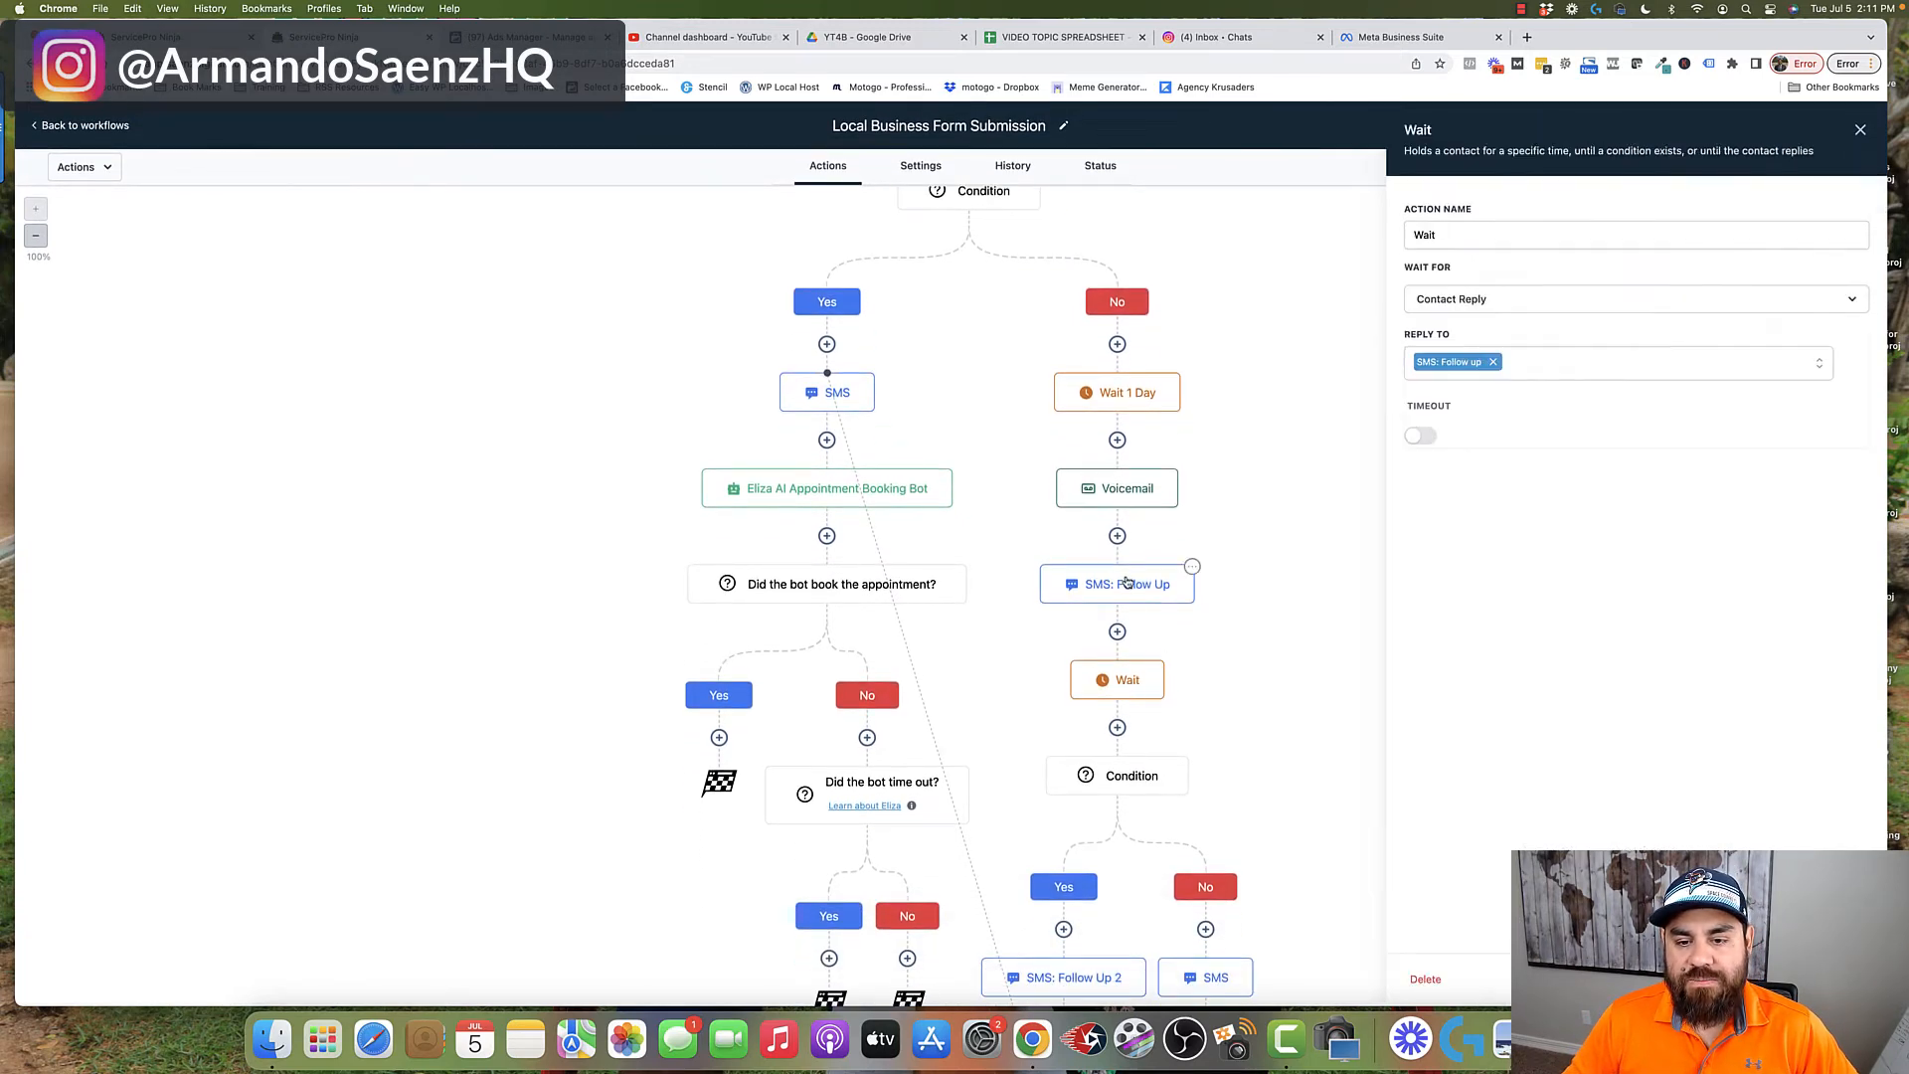
Examine the follow-up condition's intent segment and the text messages sent in its Yes and No branches
{"action": "scroll", "coordinate": [1111, 490], "scroll_direction": "down", "scroll_amount": 3}
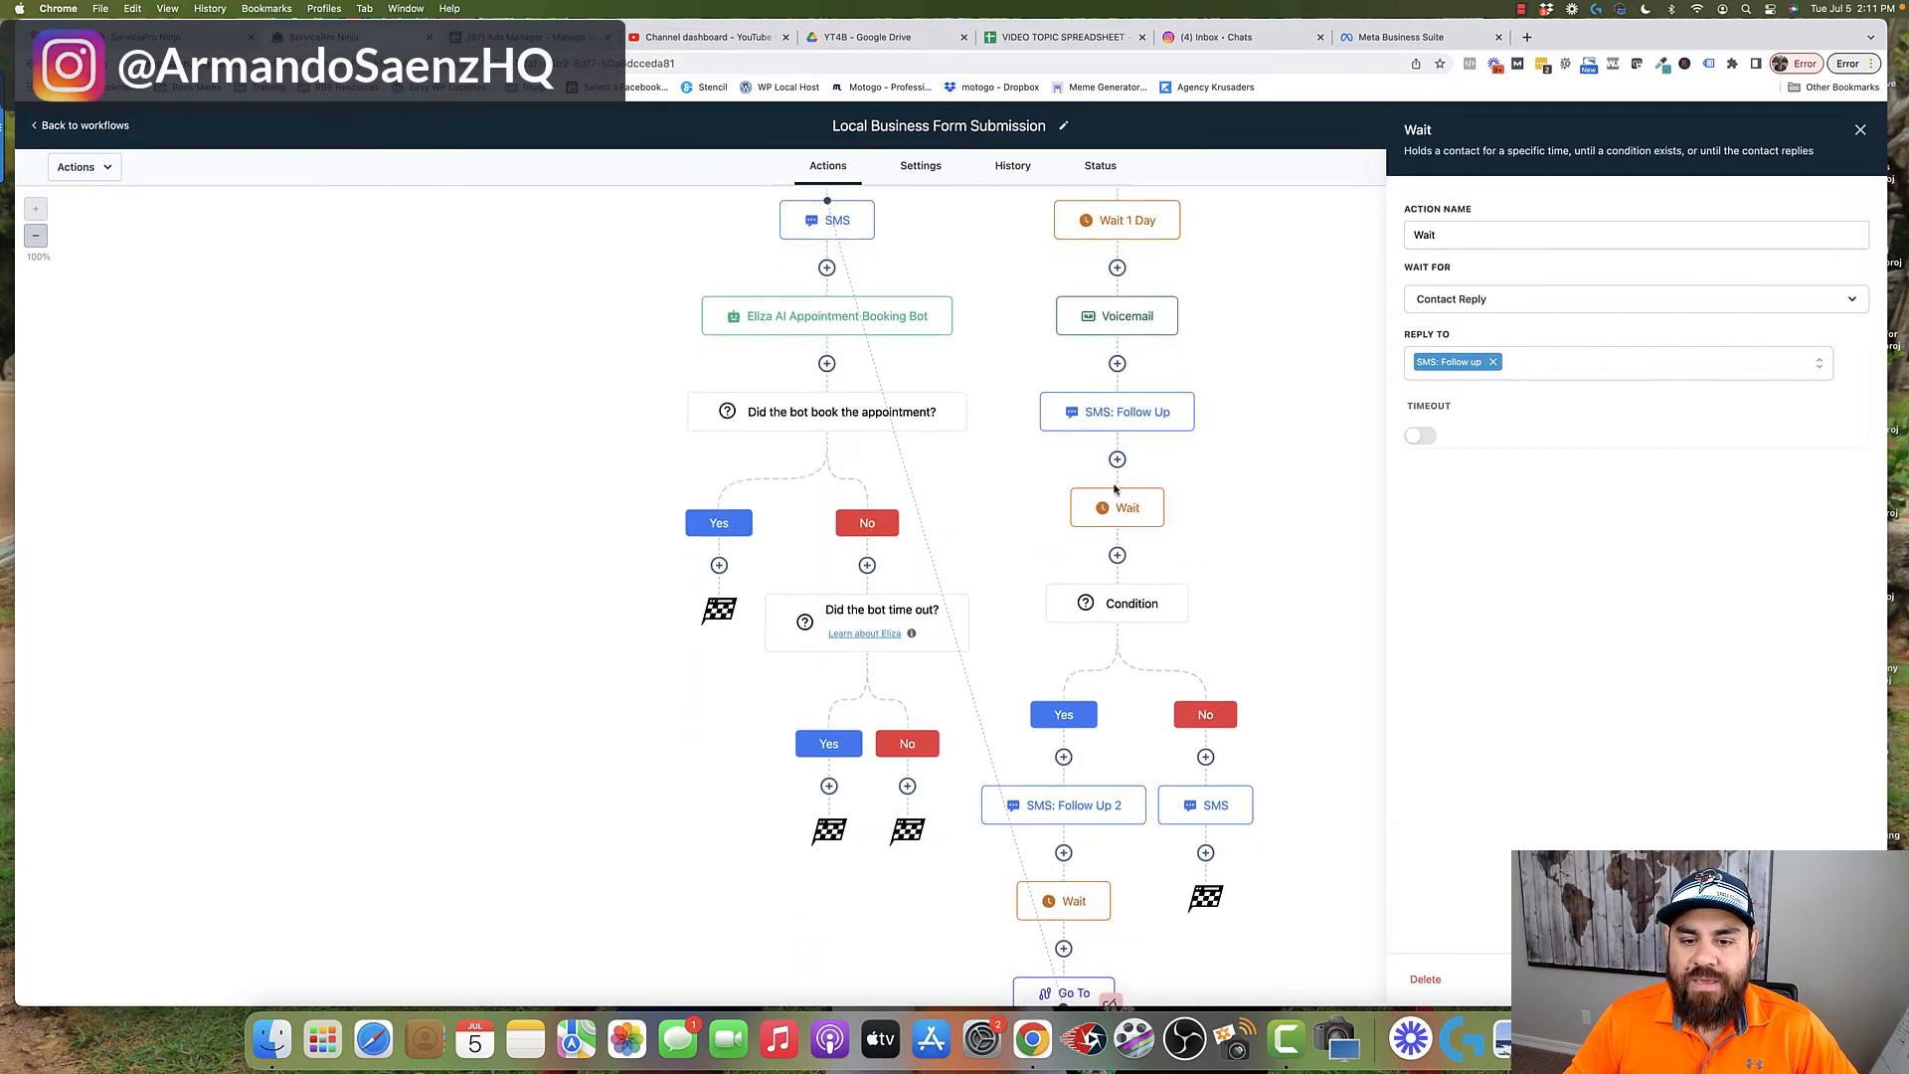
{"action": "left_click", "coordinate": [1126, 604]}
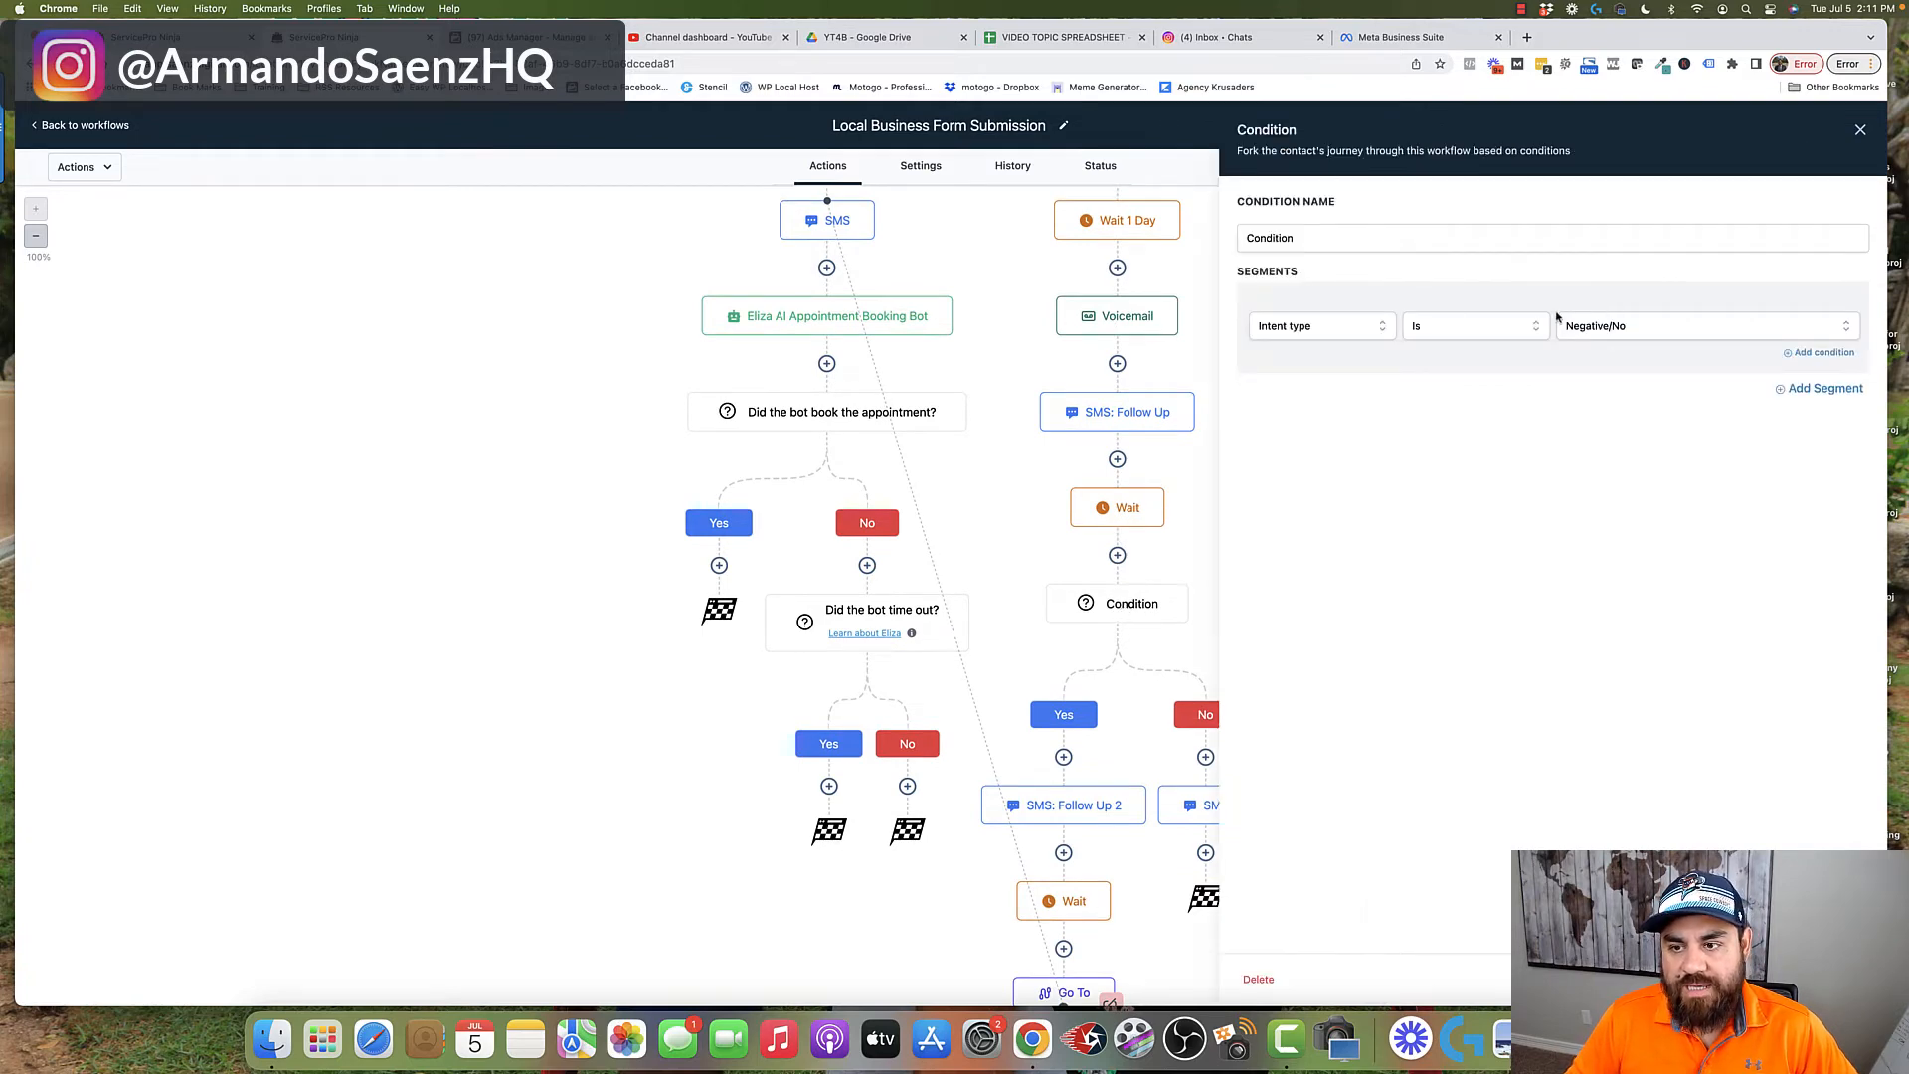
{"action": "scroll", "coordinate": [1084, 672], "scroll_direction": "down", "scroll_amount": 1}
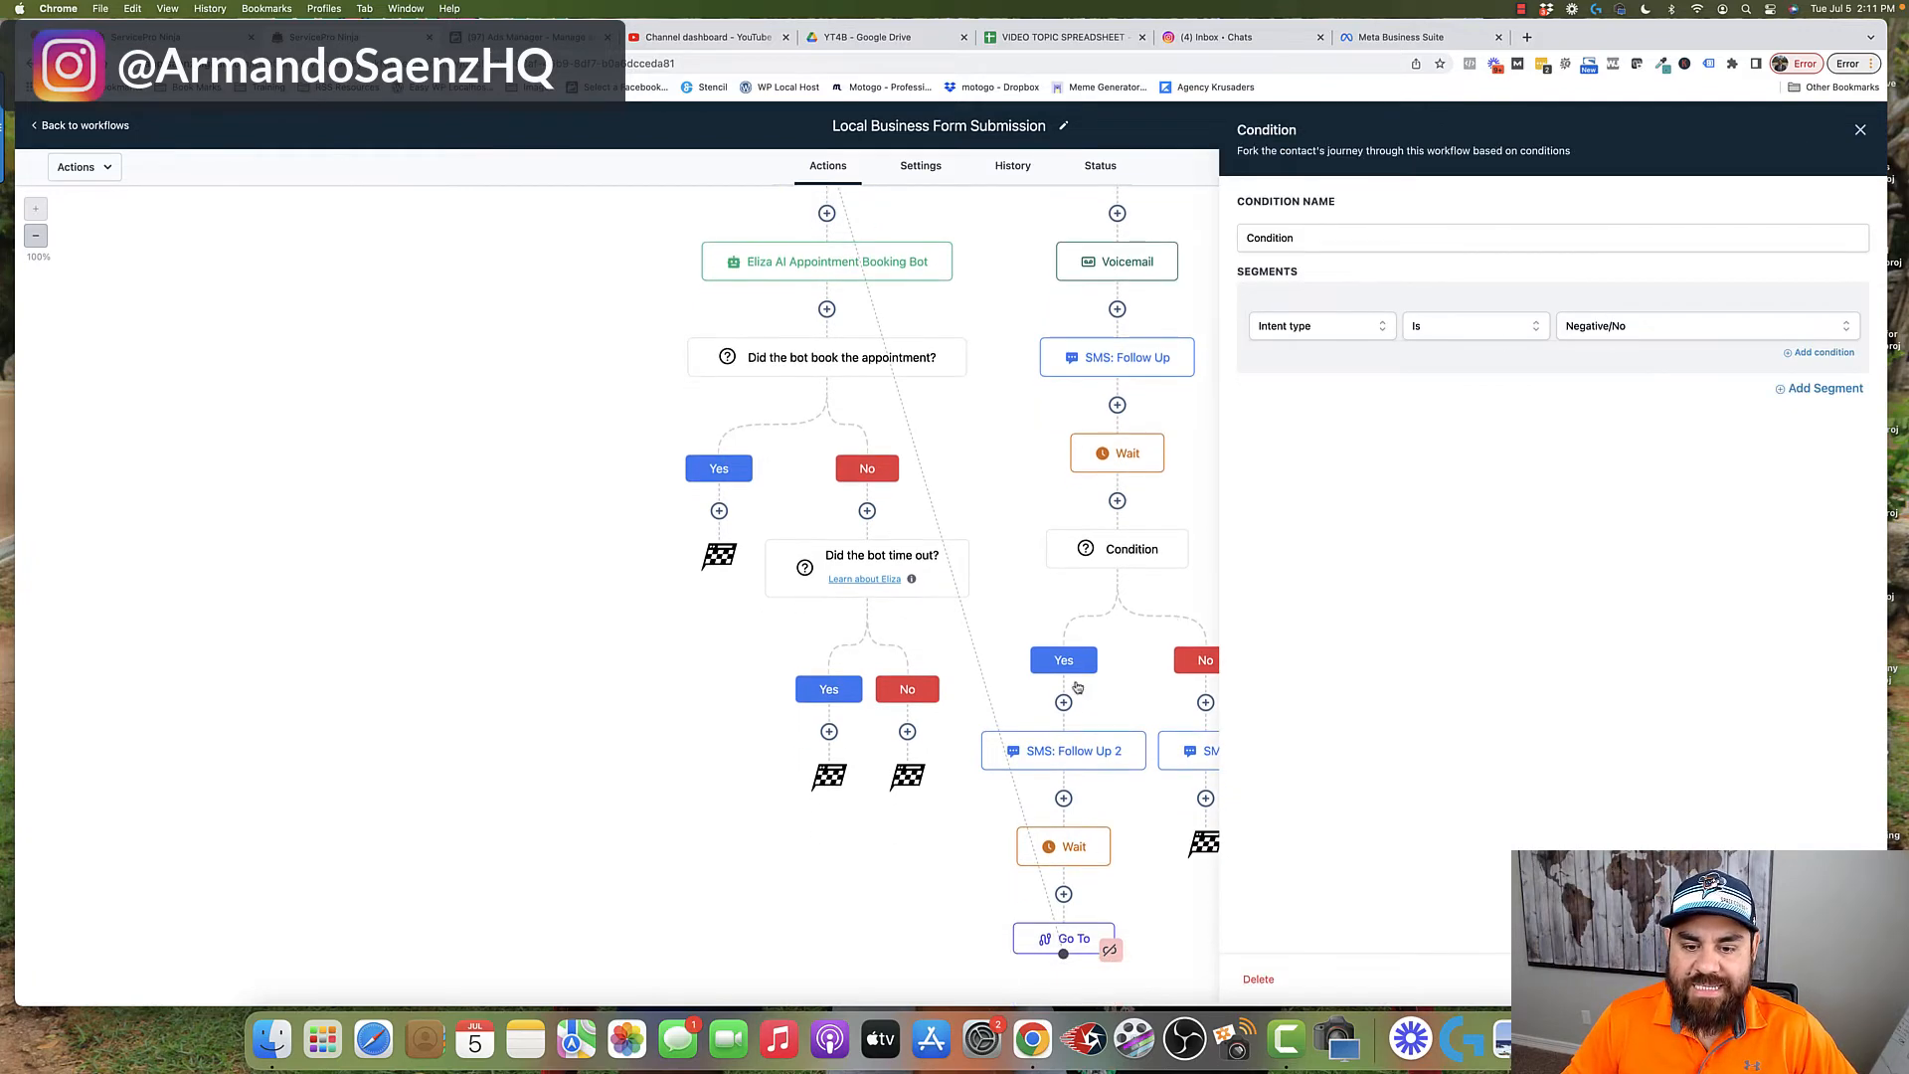
{"action": "left_click", "coordinate": [1069, 758]}
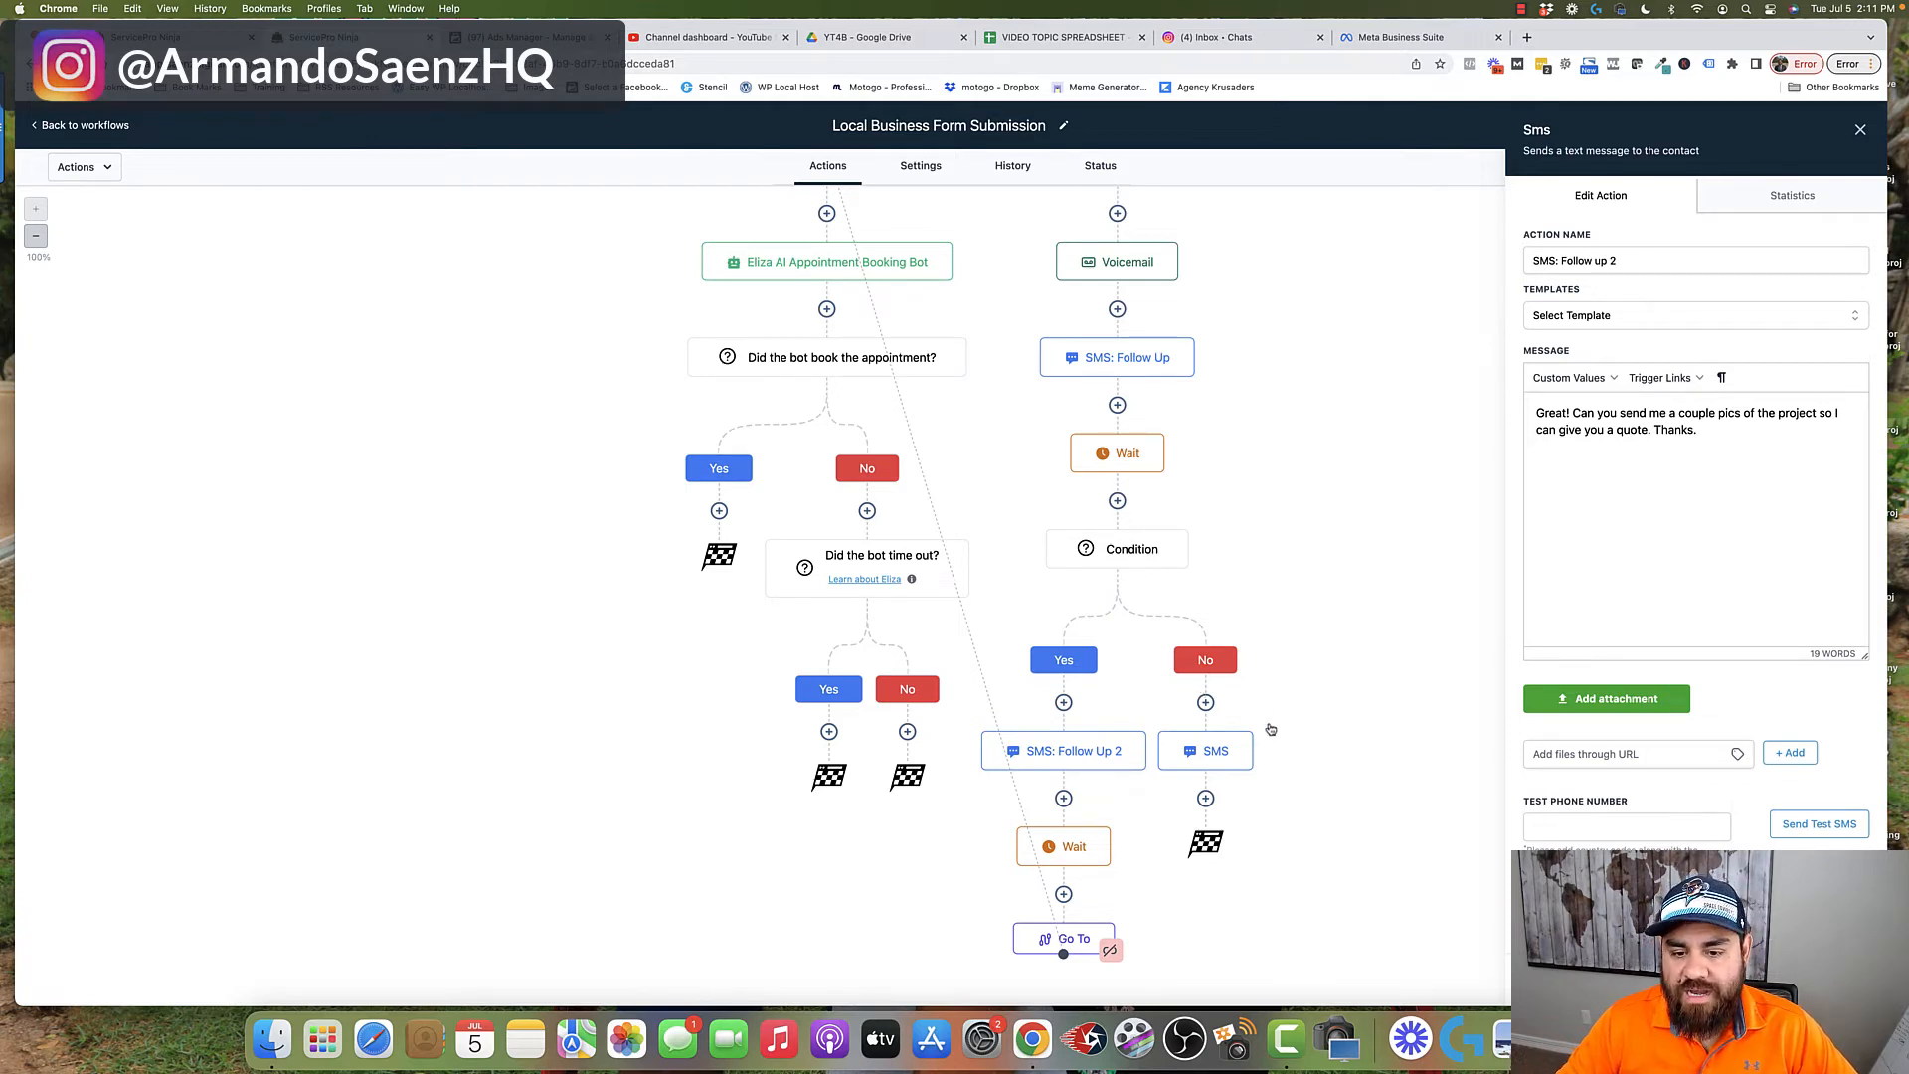
{"action": "left_click", "coordinate": [1219, 754]}
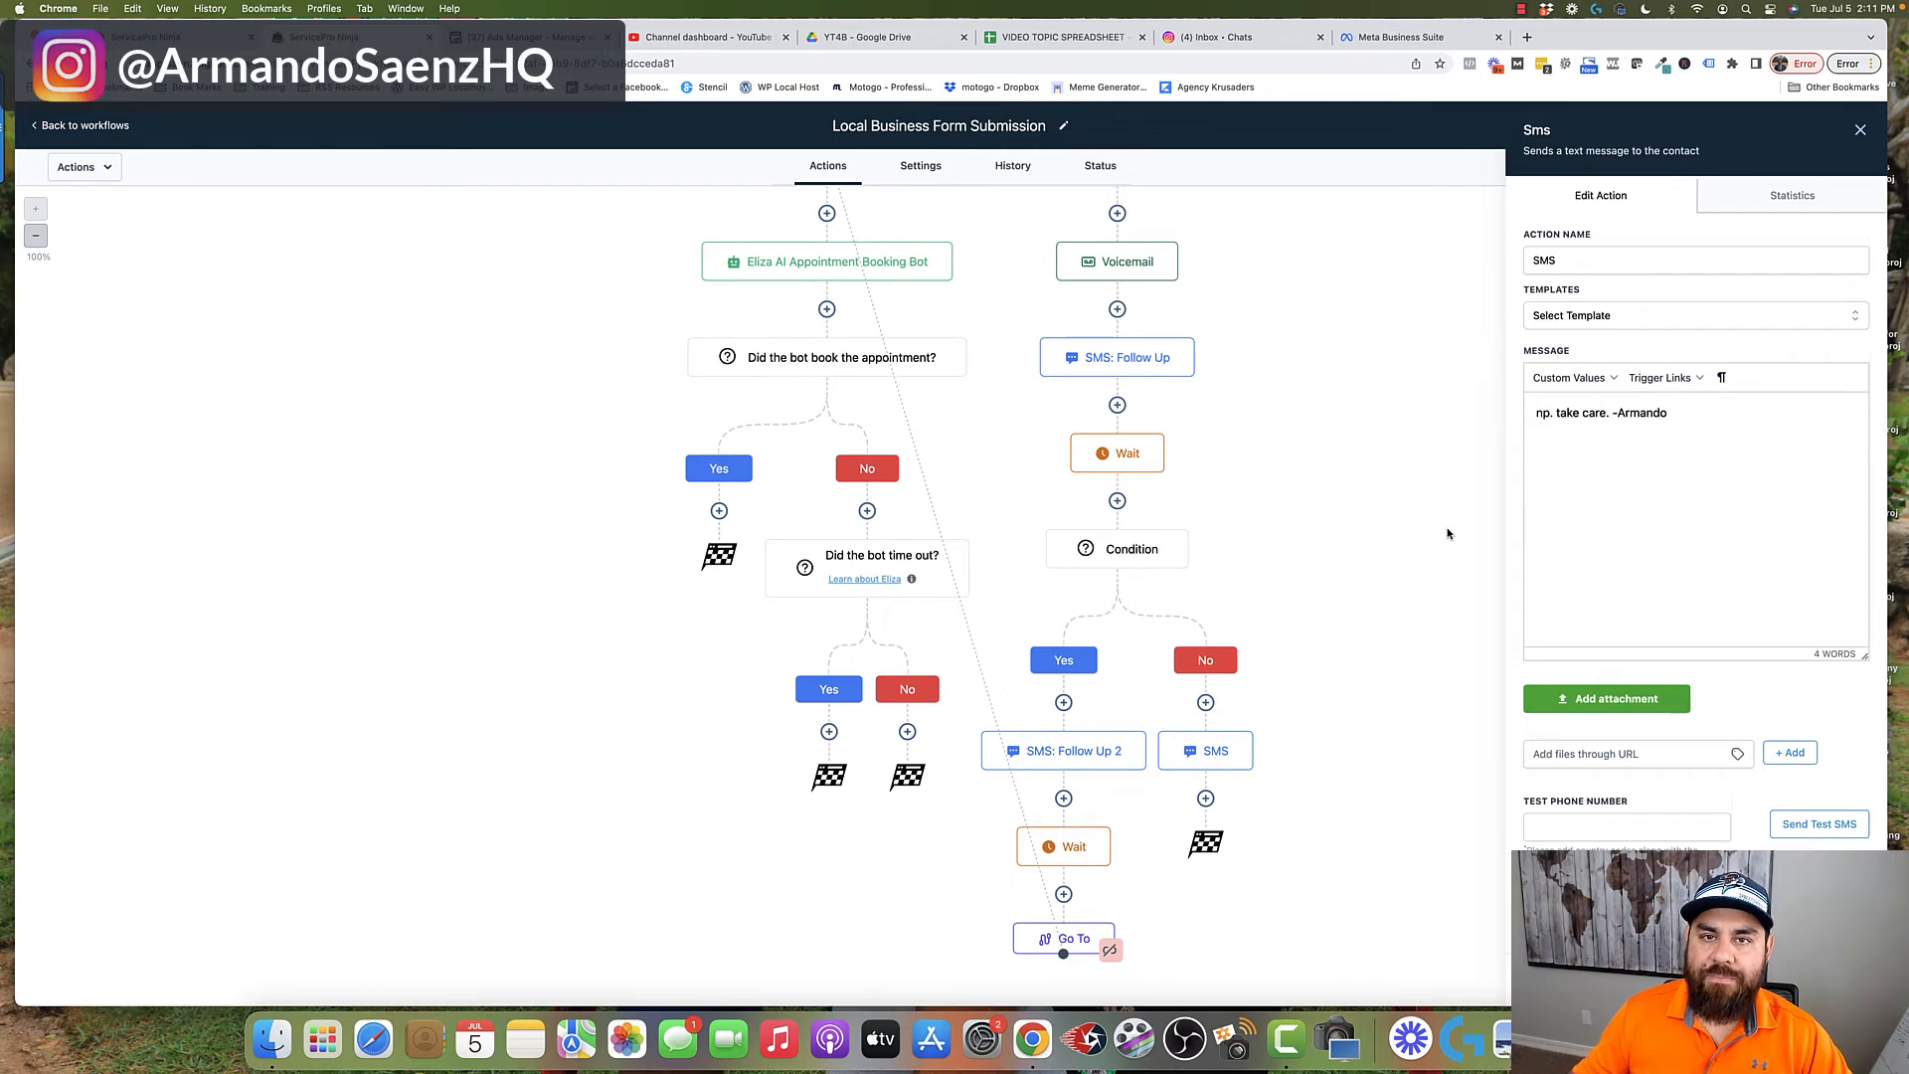
Leave the workflow and look through the leads in the Junk Removal Ad Setup opportunities pipeline, especially the New Lead stage
{"action": "scroll", "coordinate": [1448, 534], "scroll_direction": "up", "scroll_amount": 10}
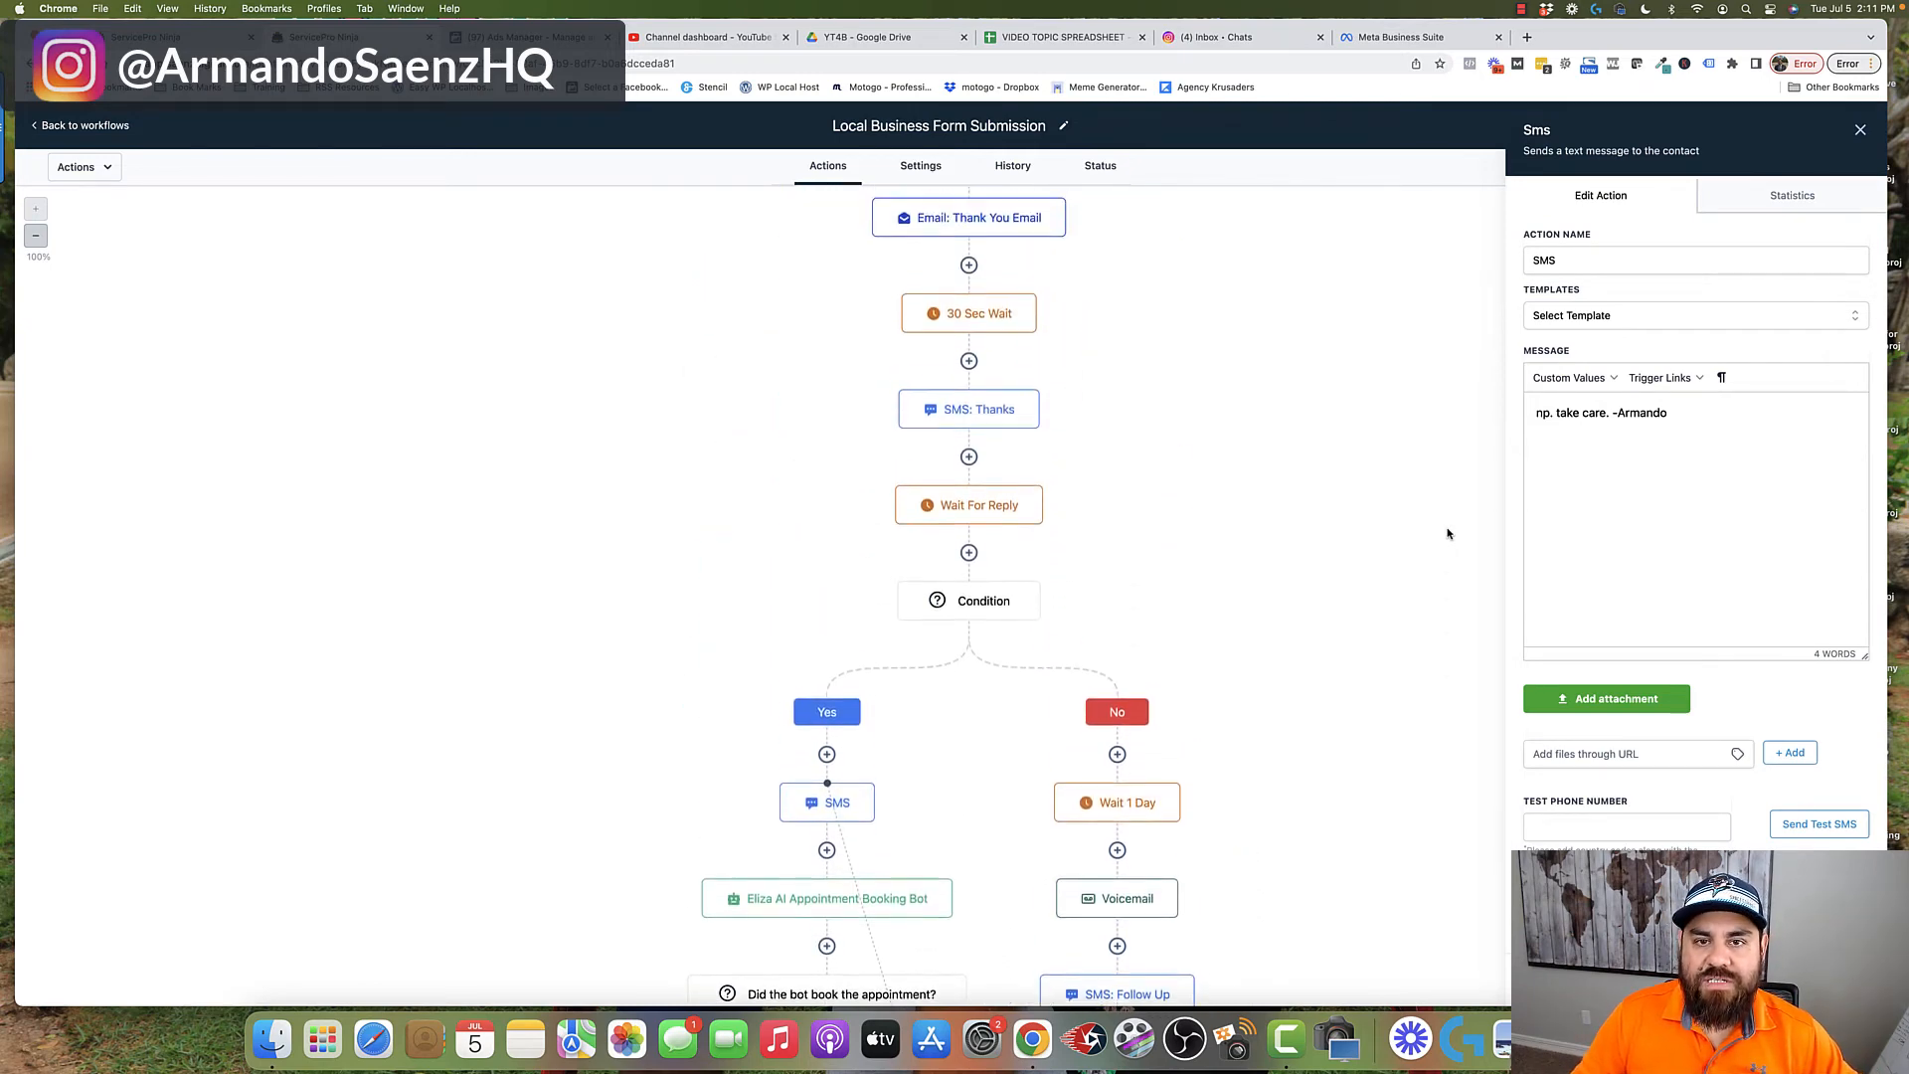
{"action": "scroll", "coordinate": [1448, 534], "scroll_direction": "up", "scroll_amount": 2}
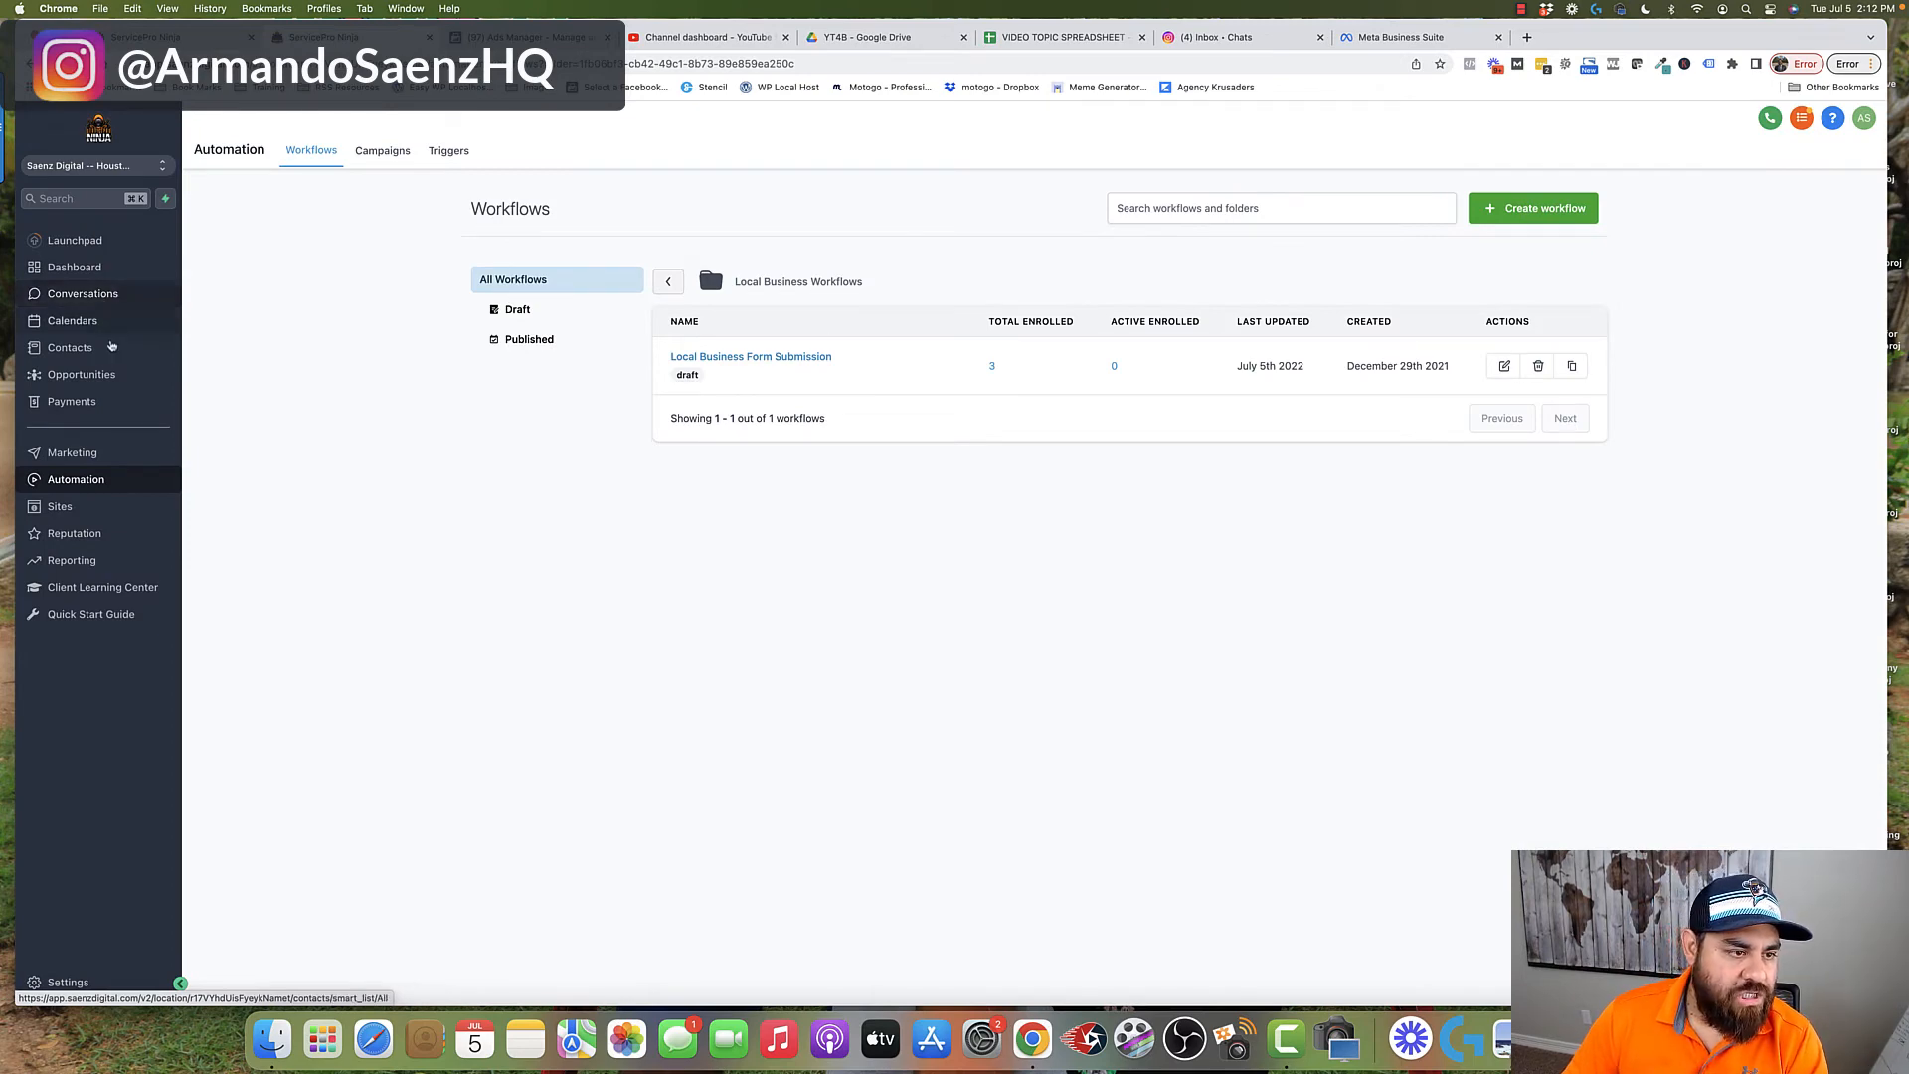
{"action": "left_click", "coordinate": [81, 376]}
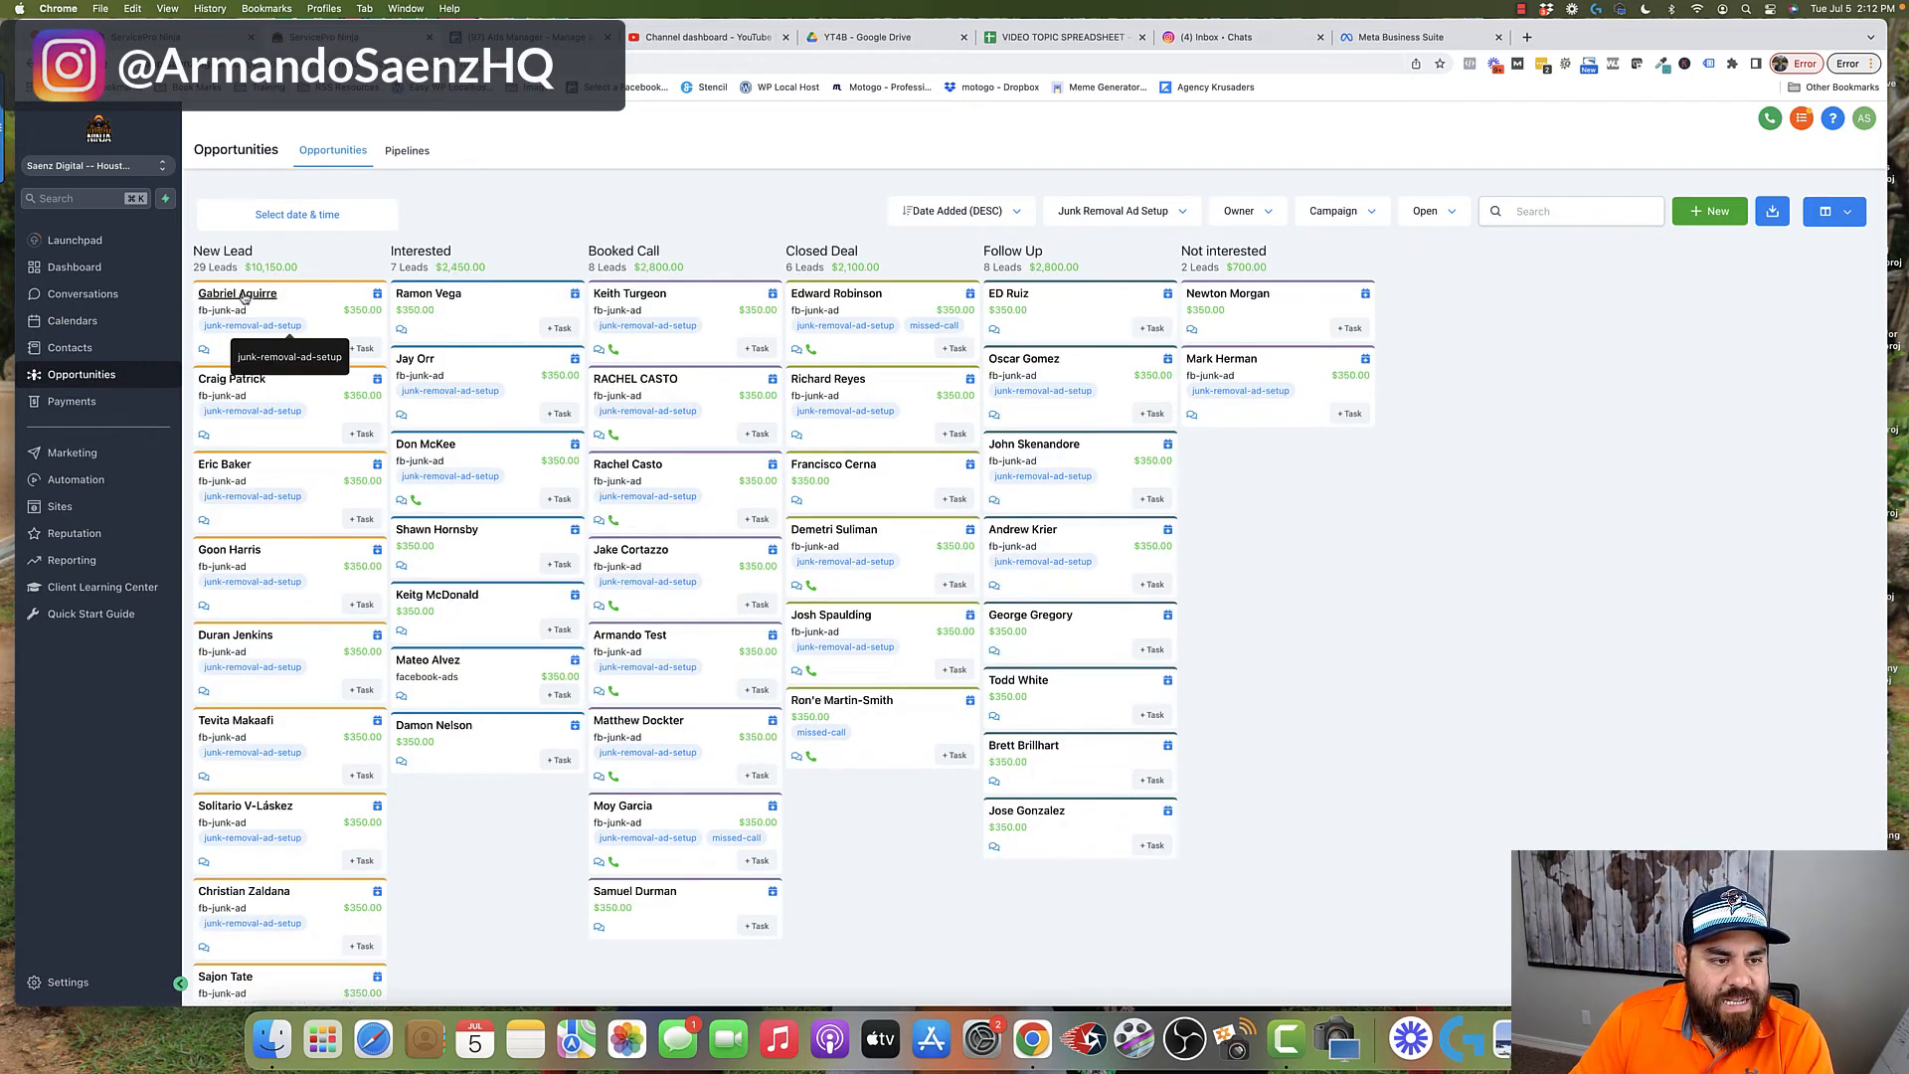
{"action": "scroll", "coordinate": [265, 537], "scroll_direction": "down", "scroll_amount": 5}
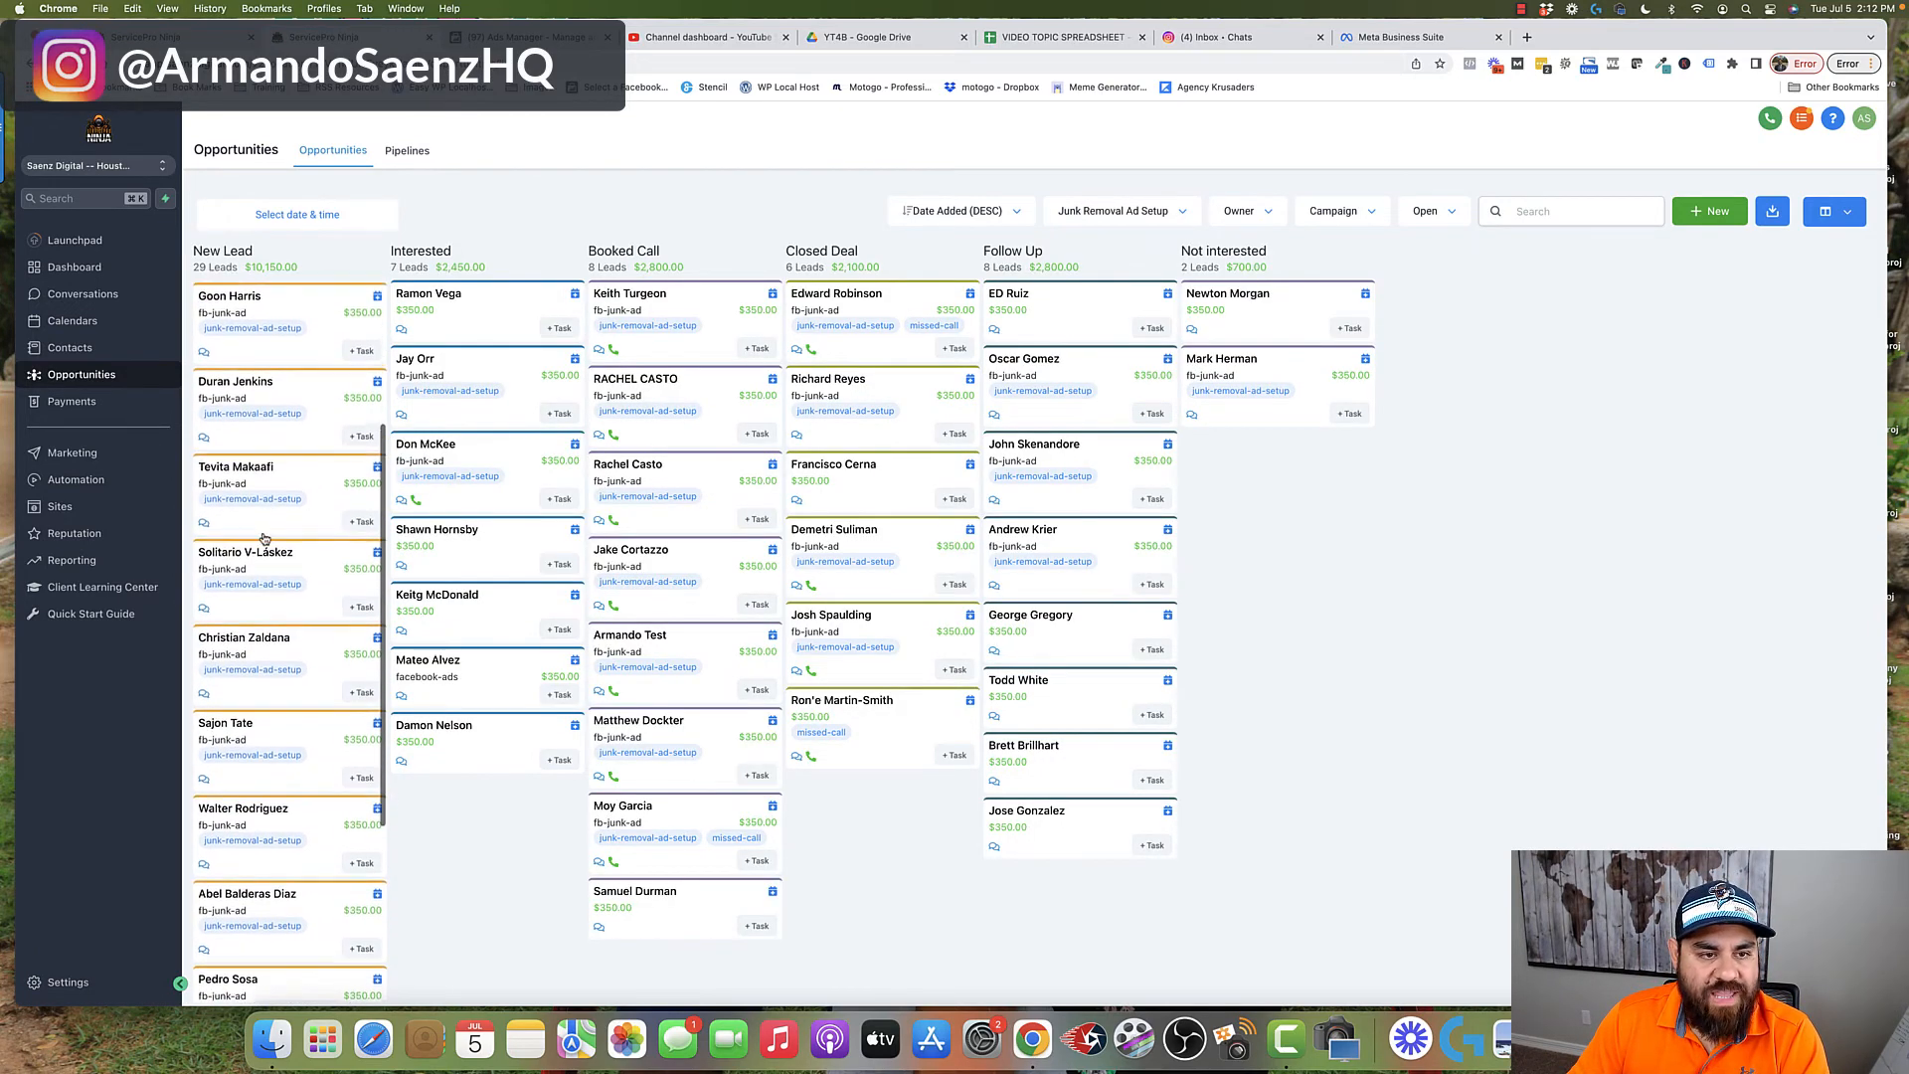
{"action": "scroll", "coordinate": [265, 537], "scroll_direction": "up", "scroll_amount": 5}
{"action": "left_click_drag", "start_coordinate": [302, 299], "coordinate": [247, 331]}
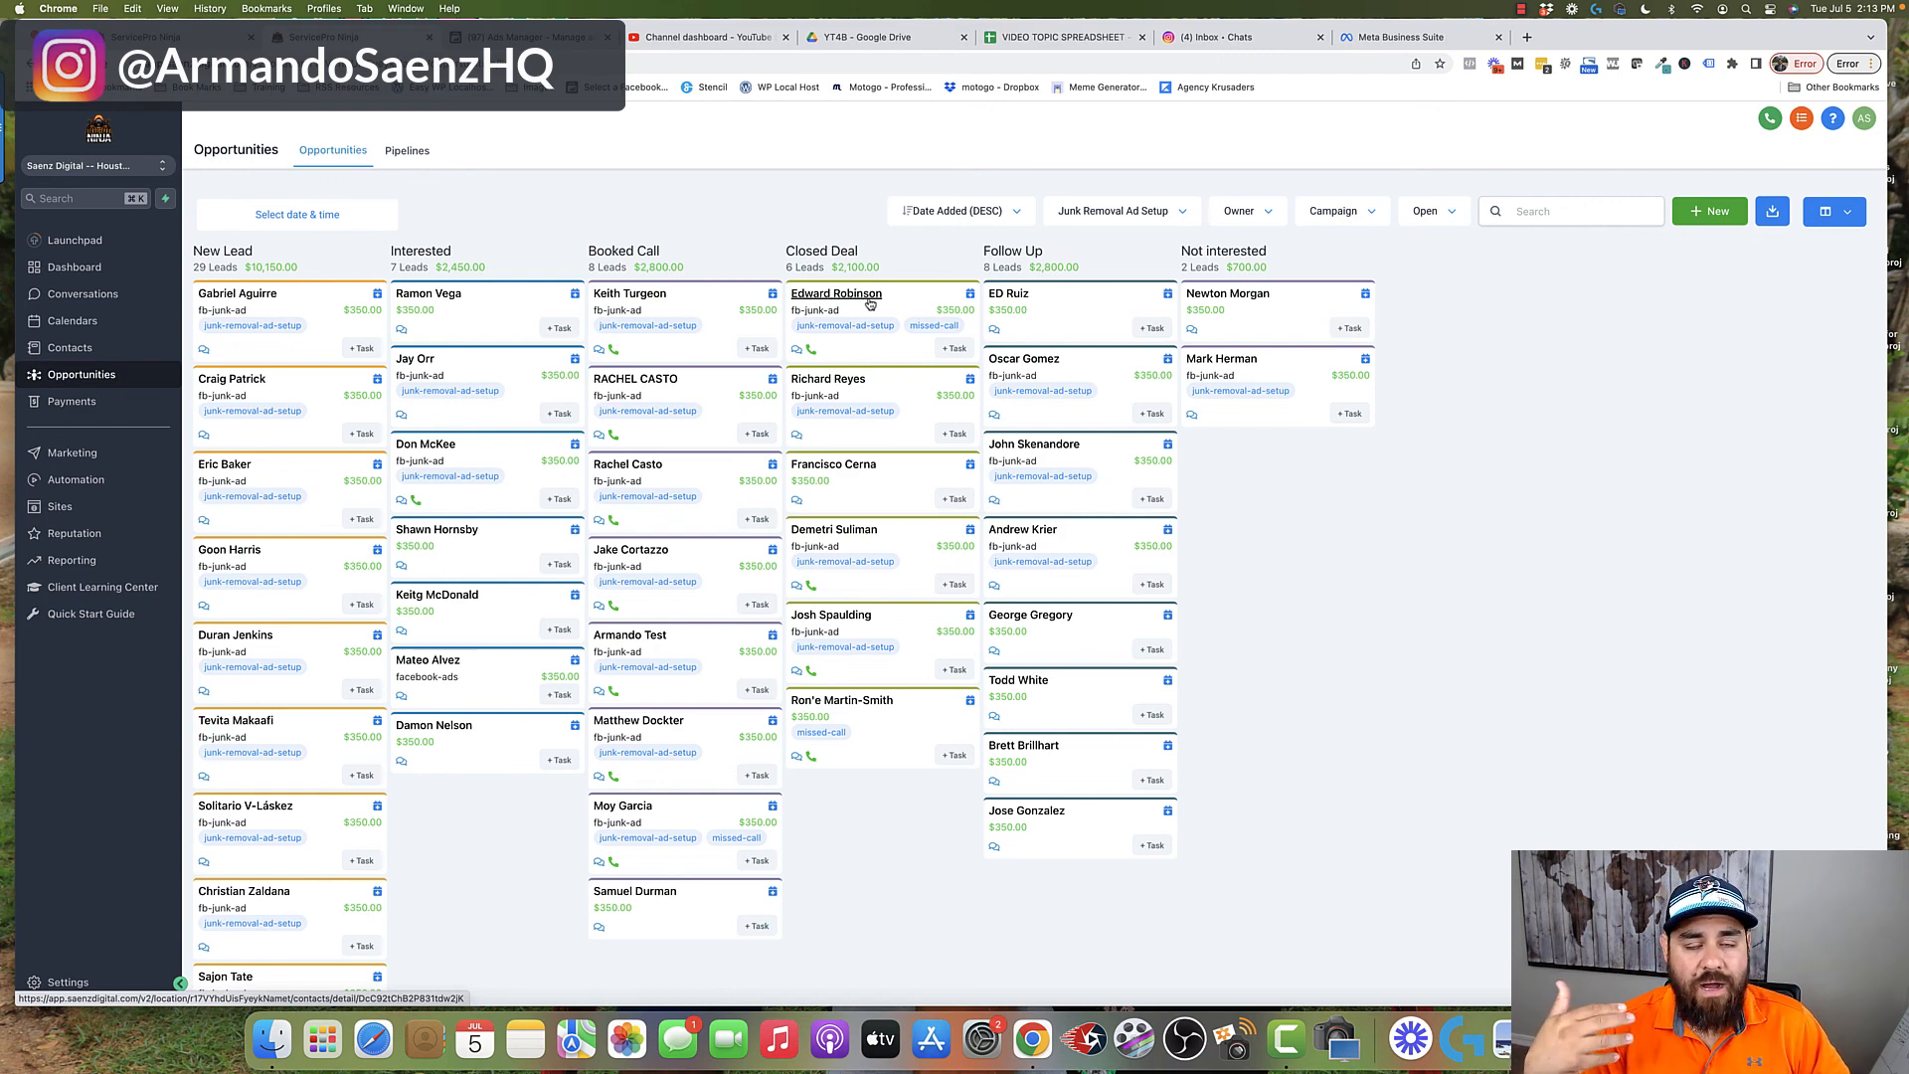
Return to the automation workflows and open the Local Business Workflows folder
{"action": "left_click", "coordinate": [74, 484]}
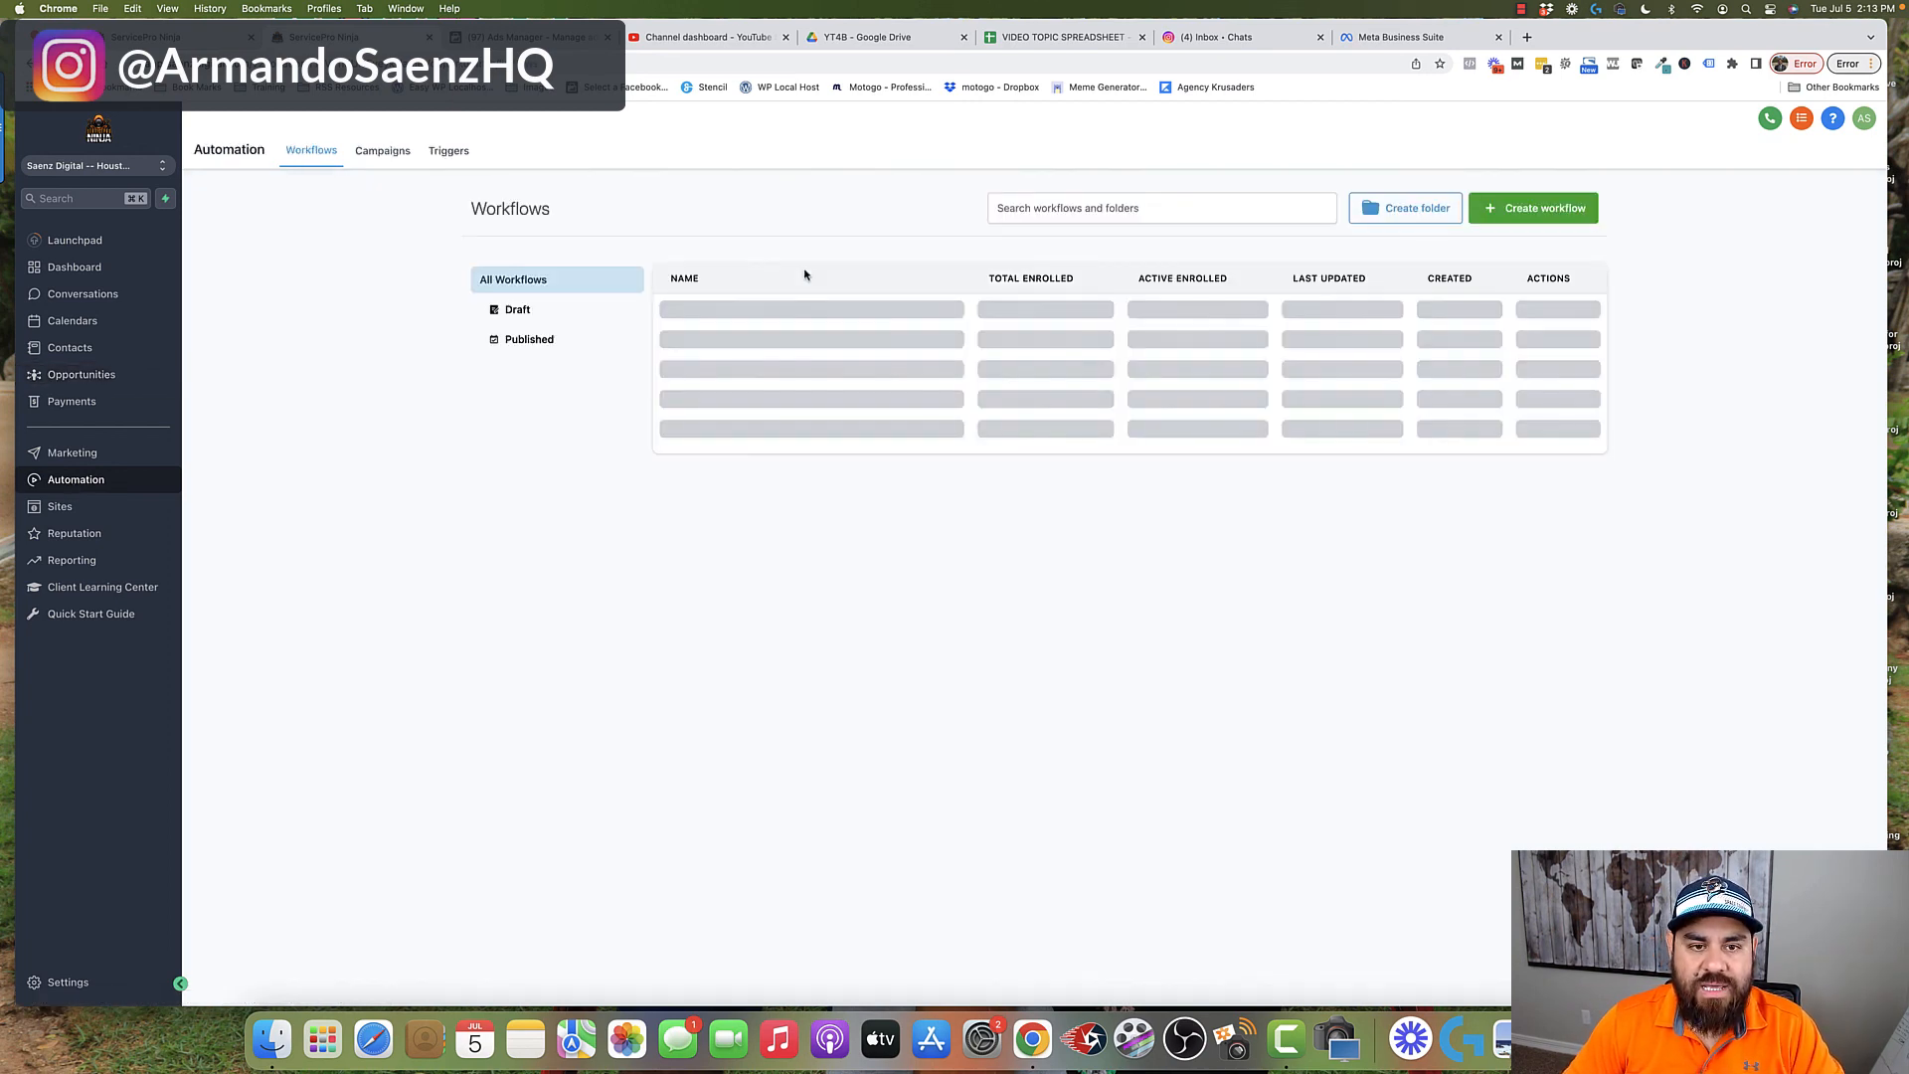
{"action": "left_click", "coordinate": [765, 378]}
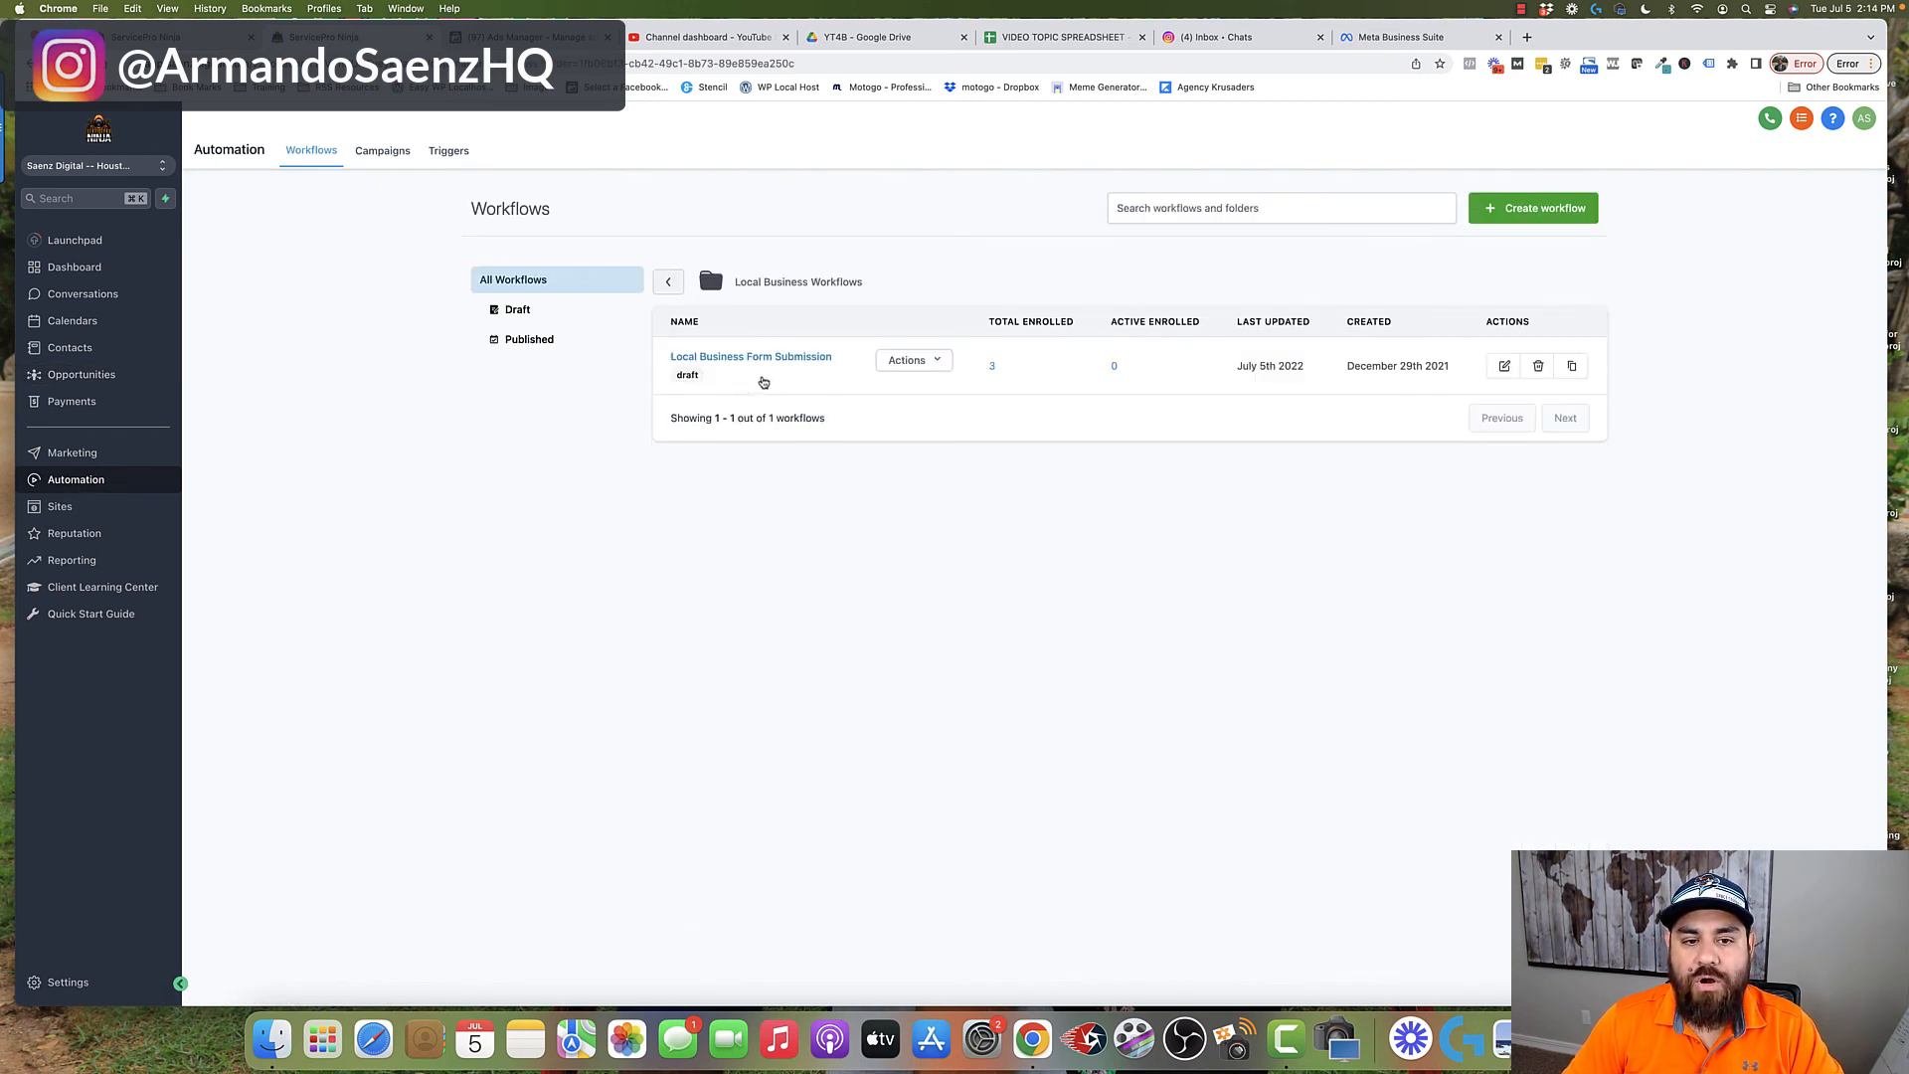